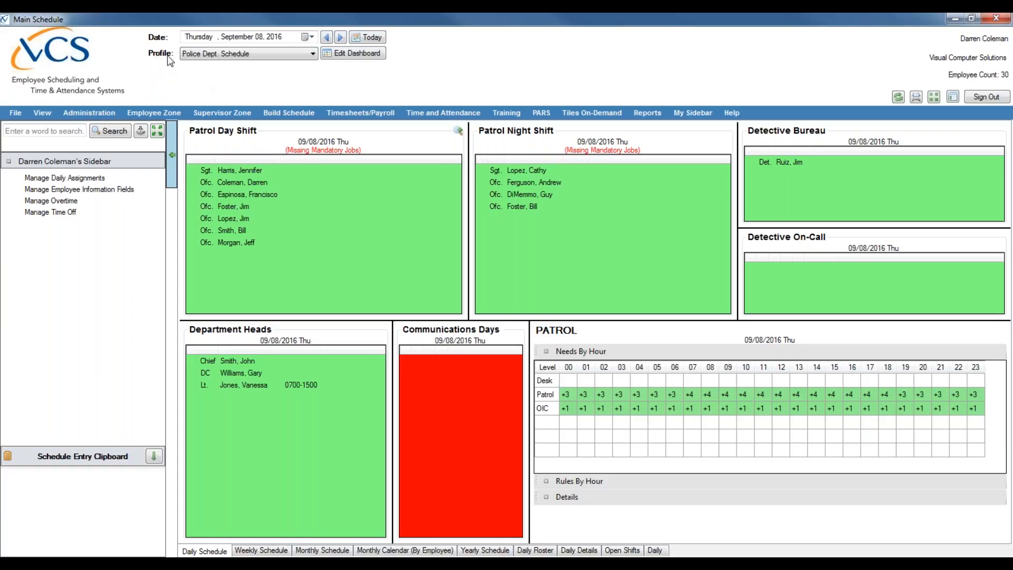
- Switch to the Records profile and show its weekly schedule
click(219, 56)
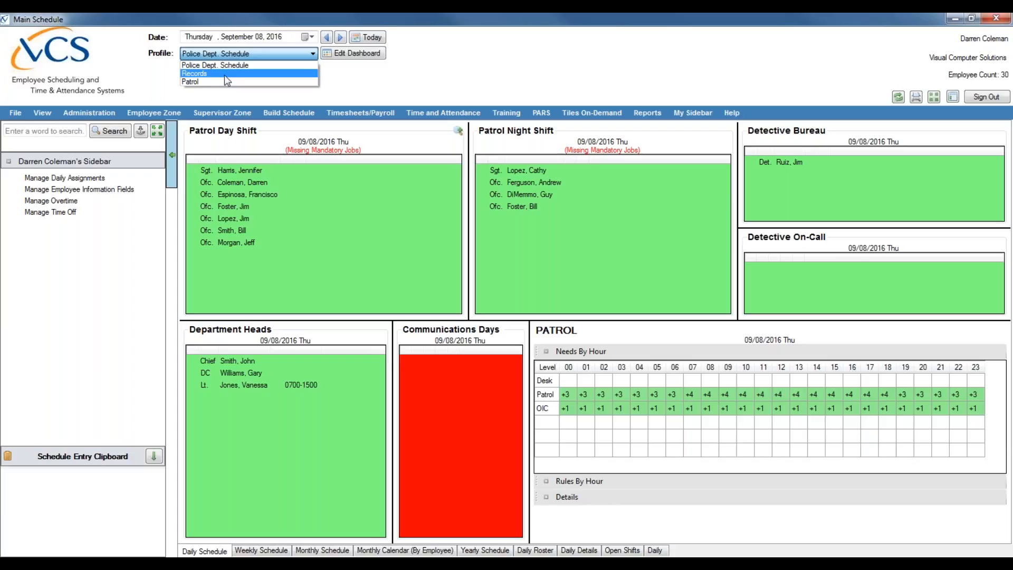
click(225, 74)
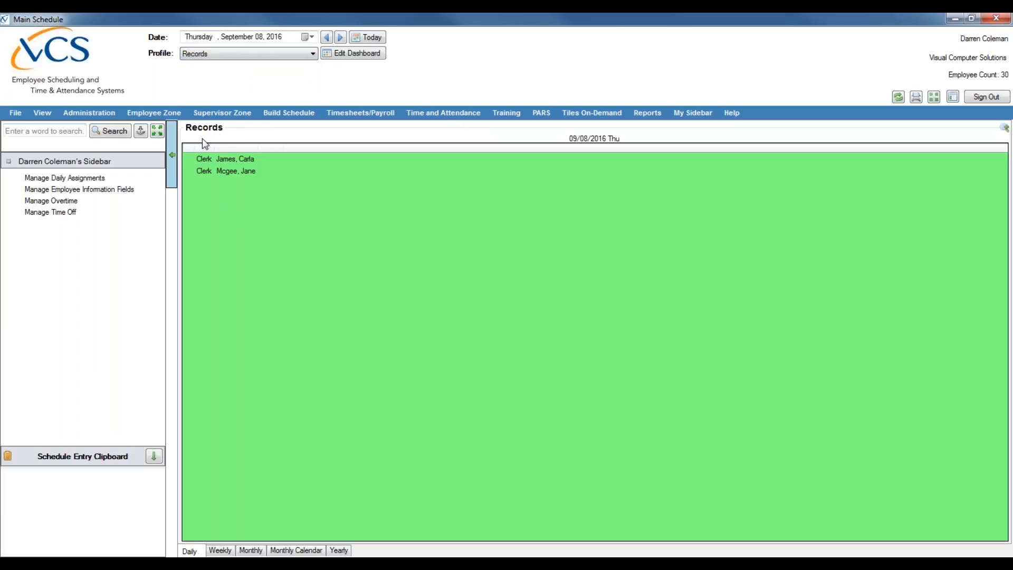
click(231, 550)
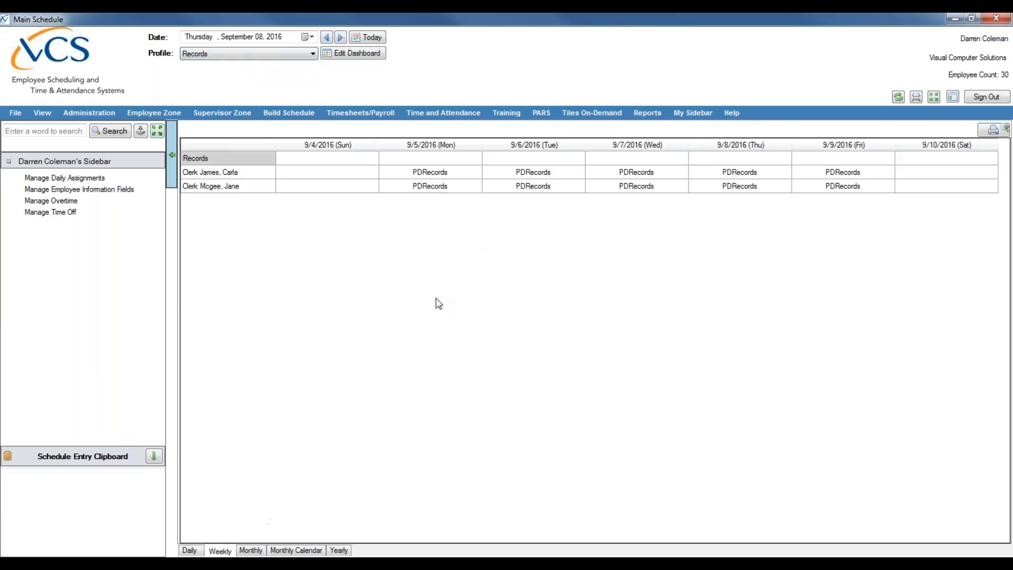
- Switch to the Patrol profile and show its Daily Schedule 2 view
click(301, 53)
click(264, 90)
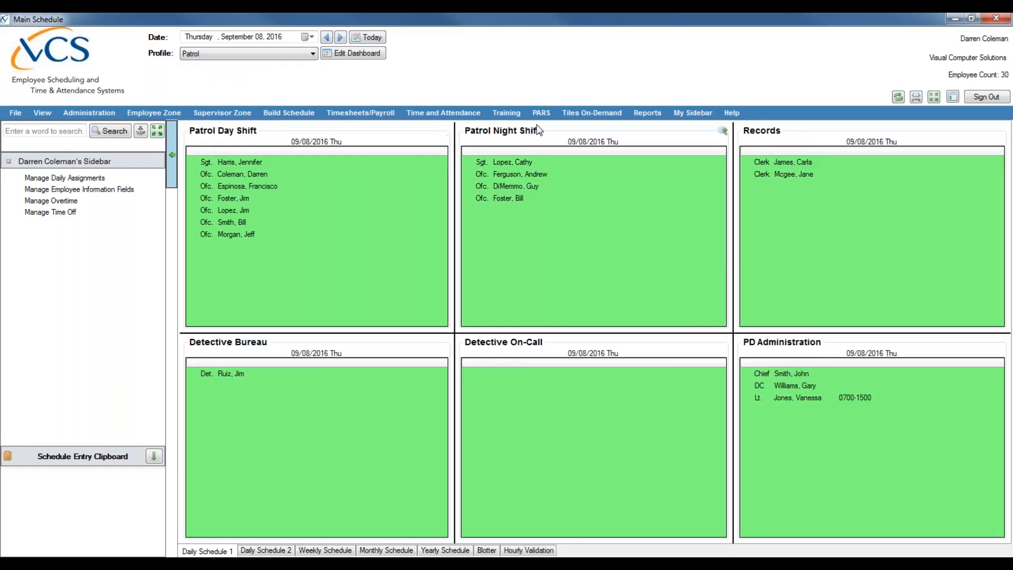
click(266, 550)
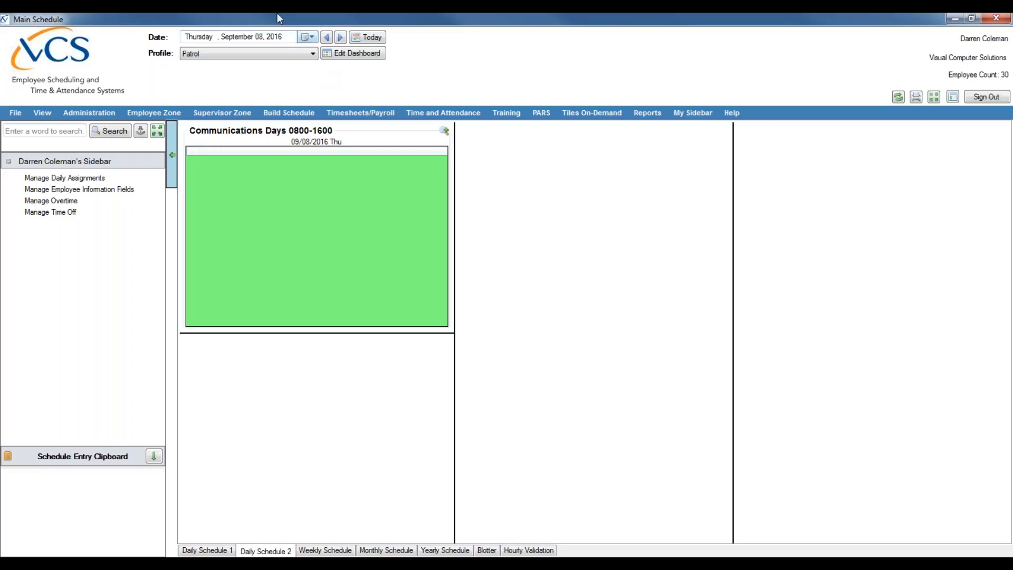
- Display the Records profile again and return to the Police Dept. Schedule profile
click(295, 57)
click(273, 76)
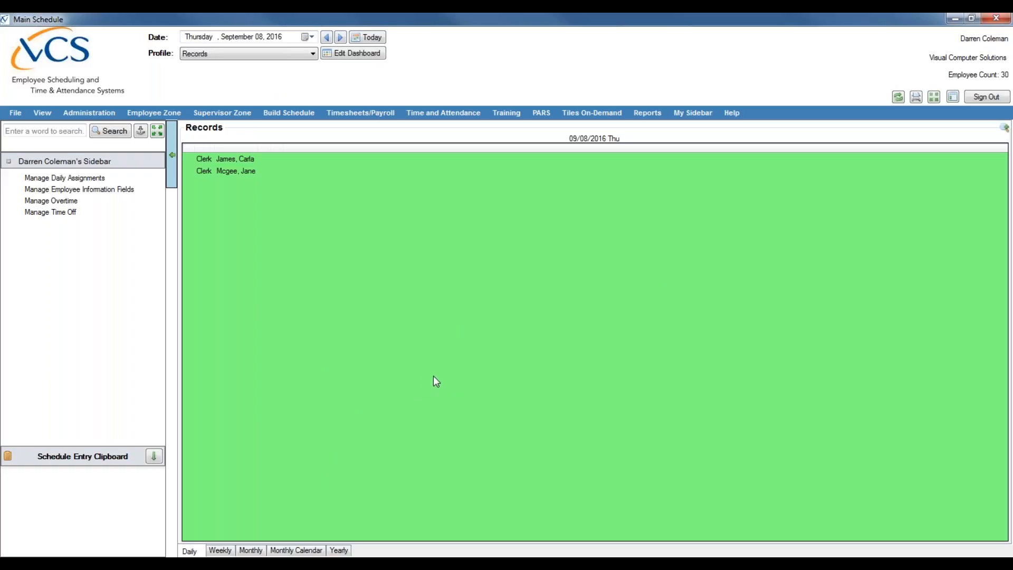
click(313, 54)
click(274, 64)
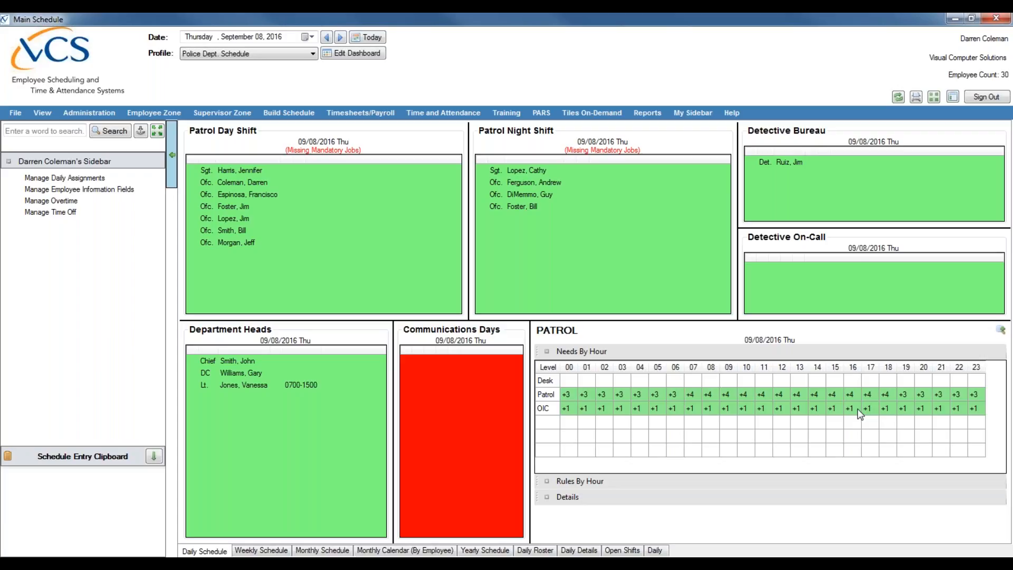
- Review the weekly schedule of all groups in the Police Dept. Schedule profile, from Administration down to Squad D
click(254, 551)
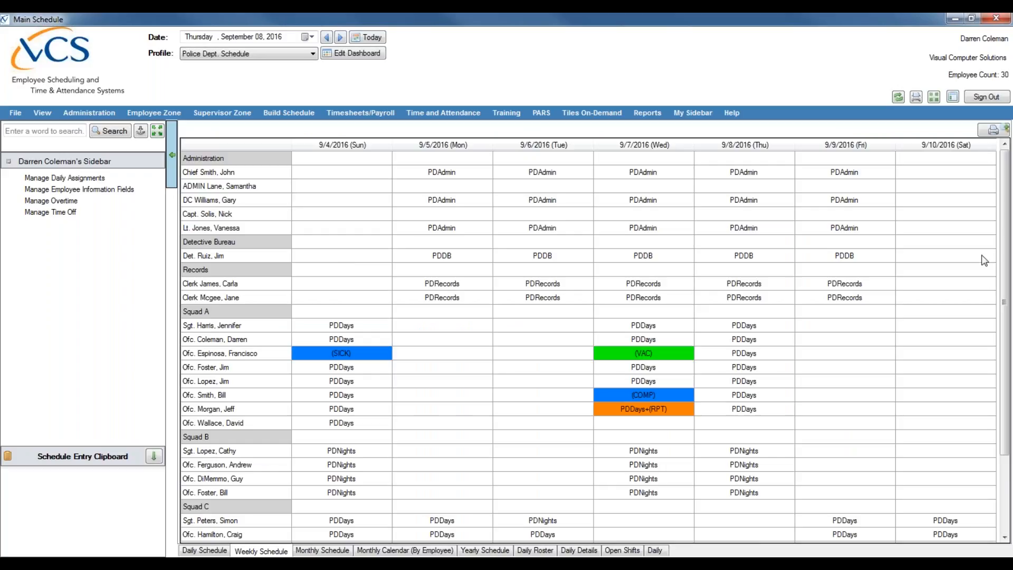
scroll(220, 290, down, 2)
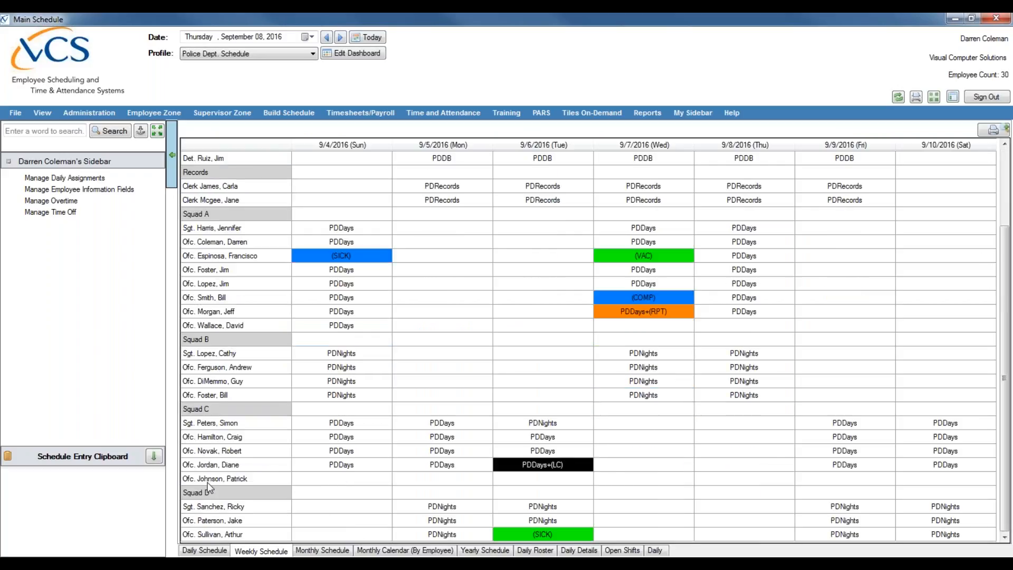
scroll(203, 340, up, 2)
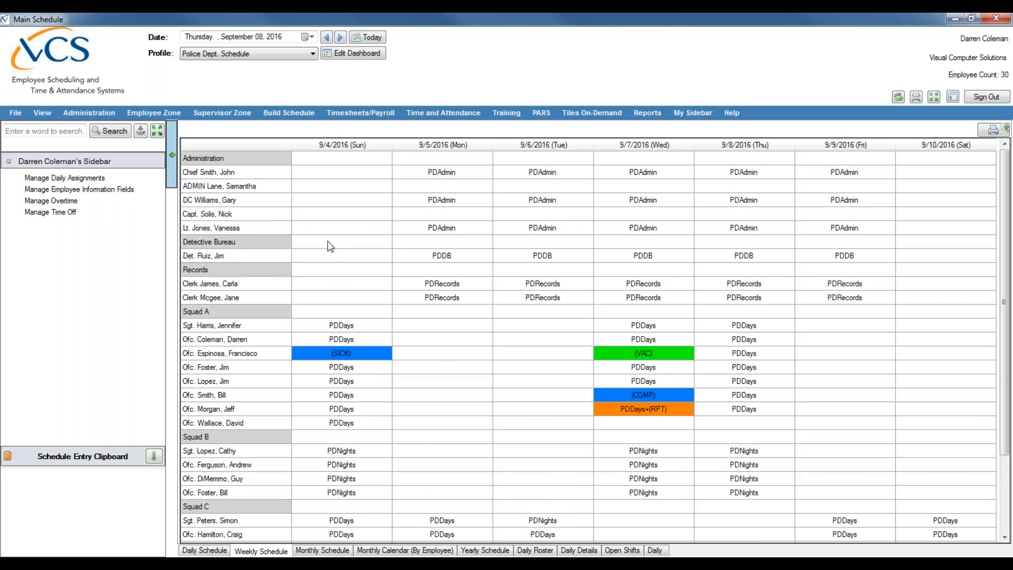
- Review the monthly schedule across the later September dates and down to Squad D
click(315, 551)
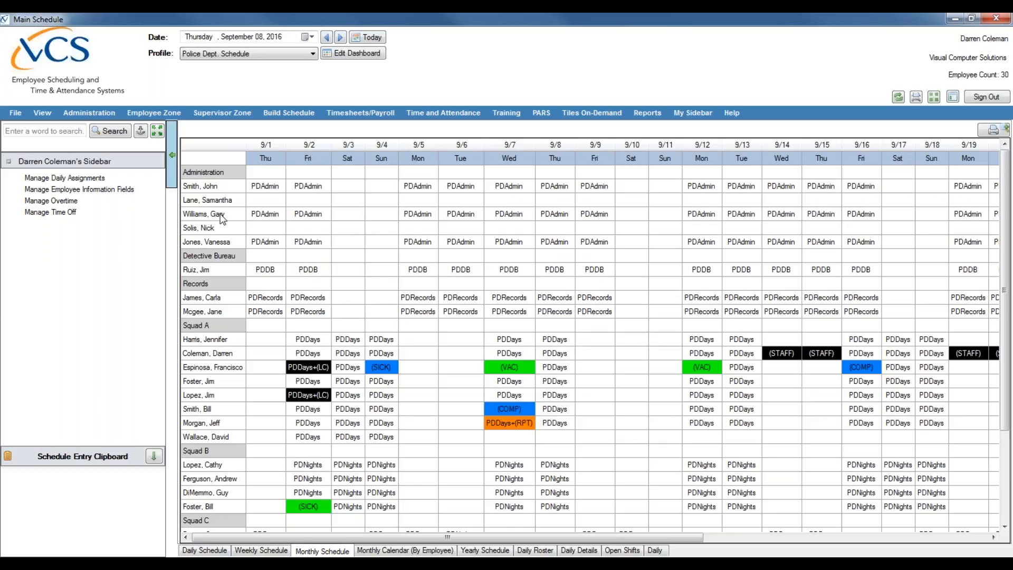
drag(480, 539, 714, 538)
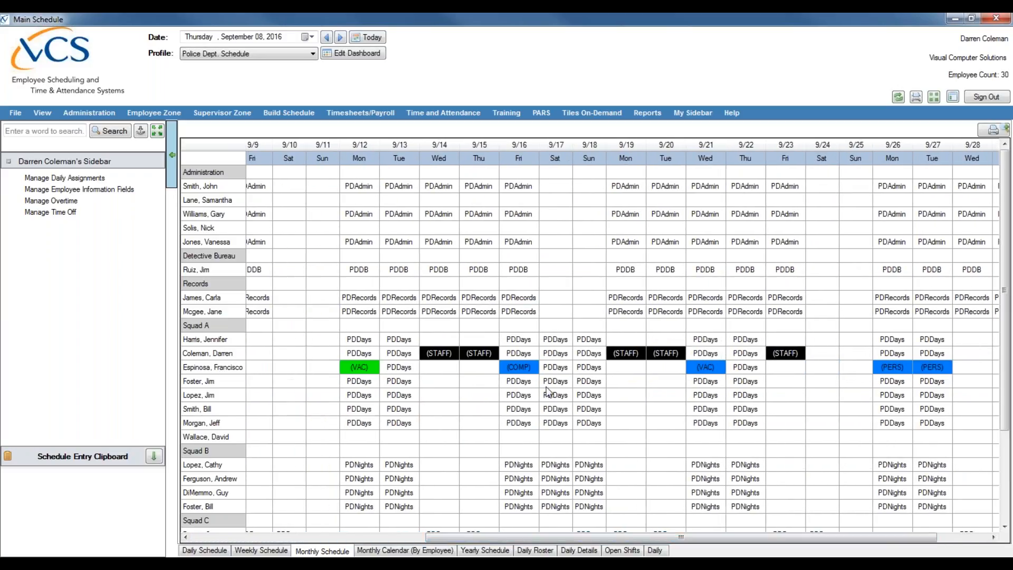
scroll(549, 390, down, 3)
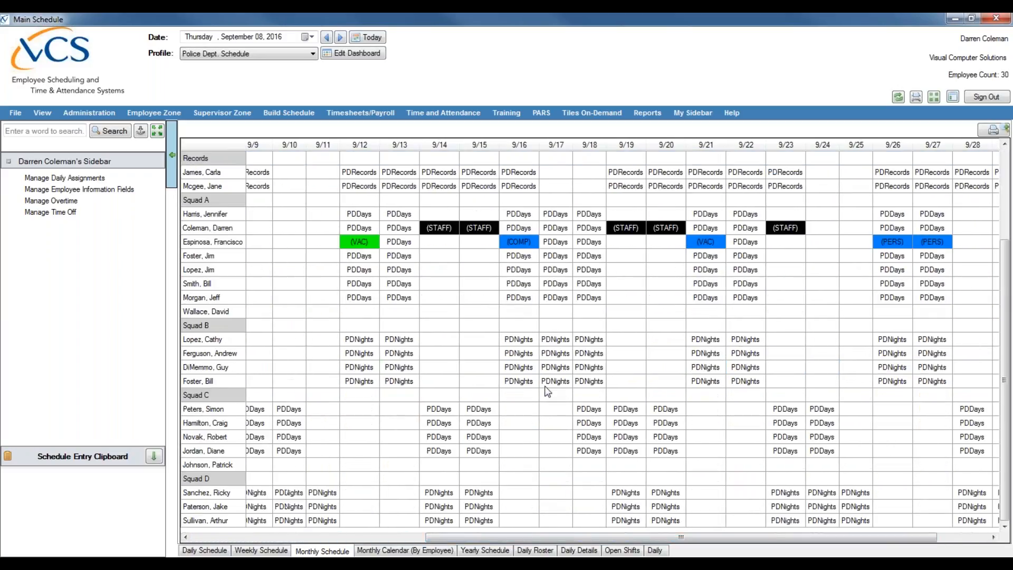
- Show the yearly schedule for the fourth employee in the lookup list, a Squad B officer
click(480, 550)
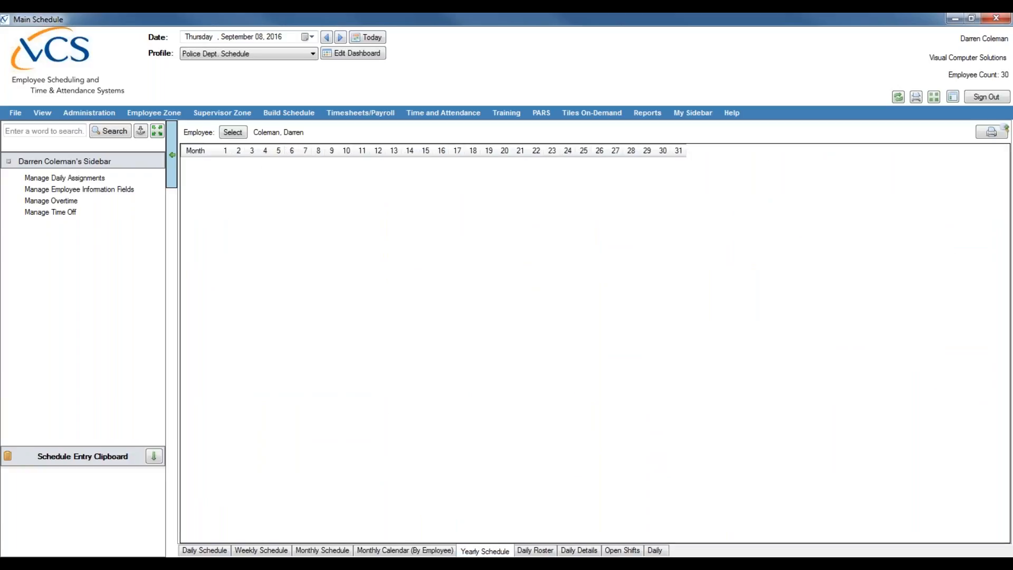
click(232, 132)
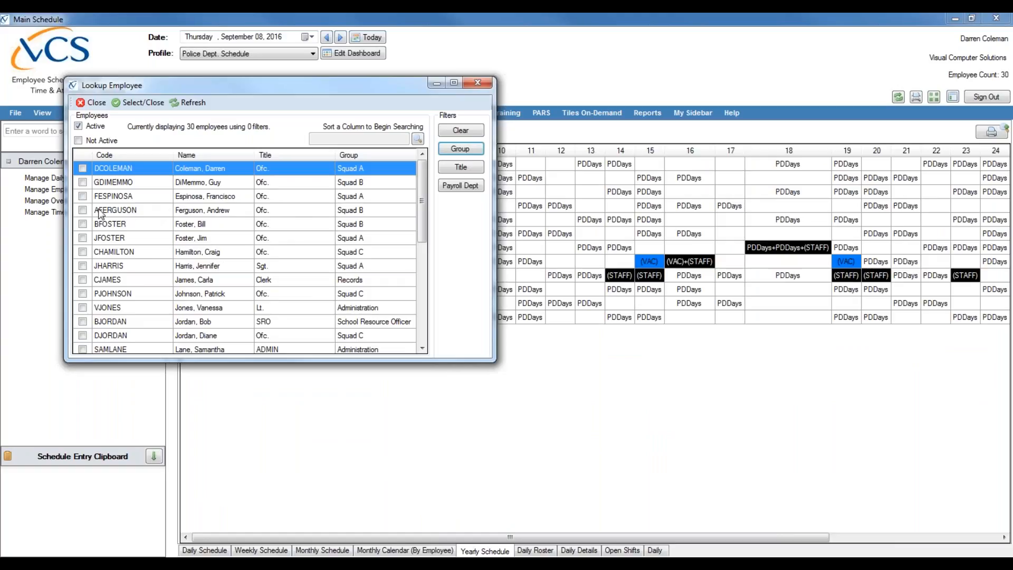
click(85, 210)
click(138, 103)
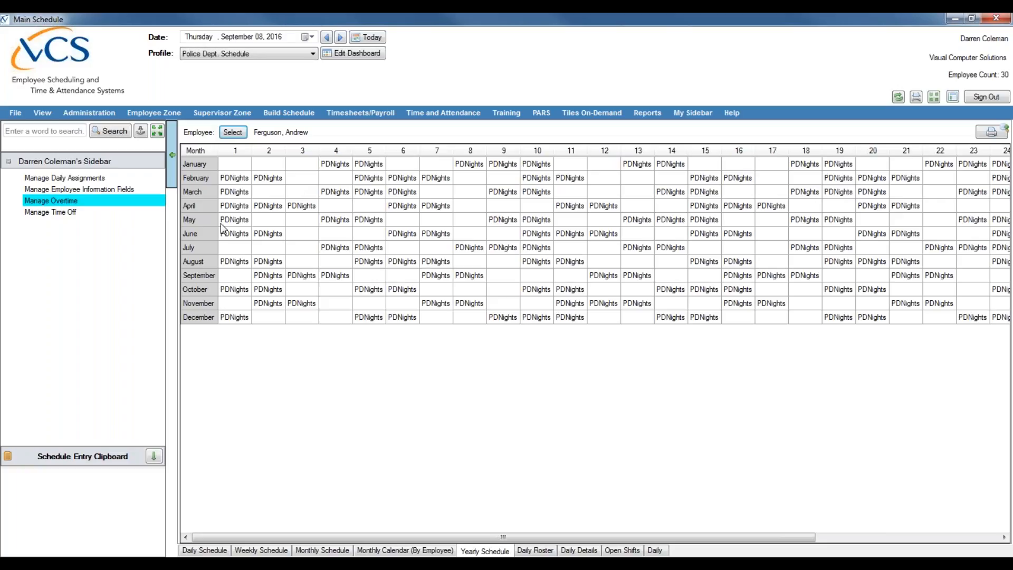
- Put the Police Dept. Schedule dashboard into edit mode and show its weekly schedule layout
click(262, 550)
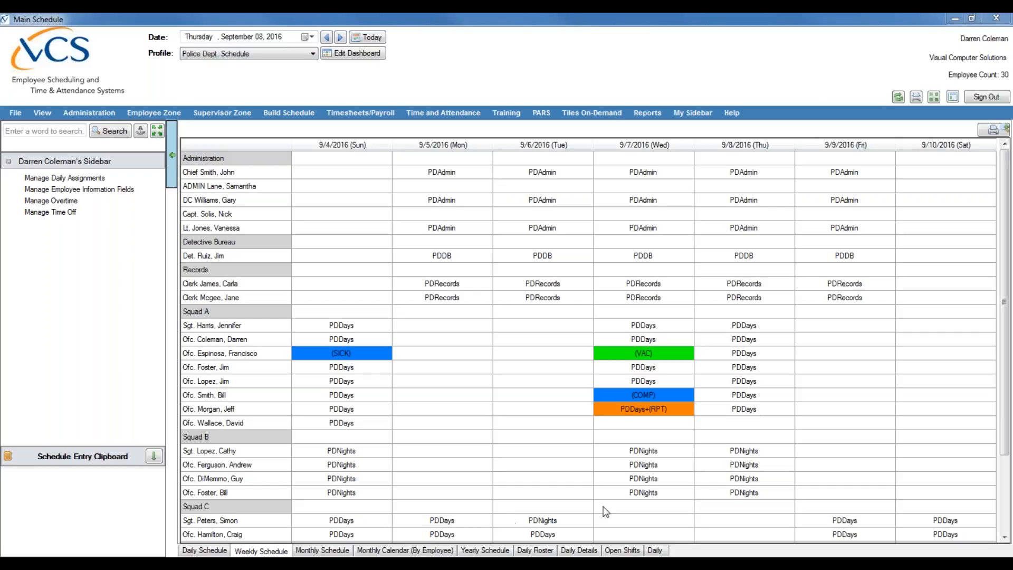
click(193, 550)
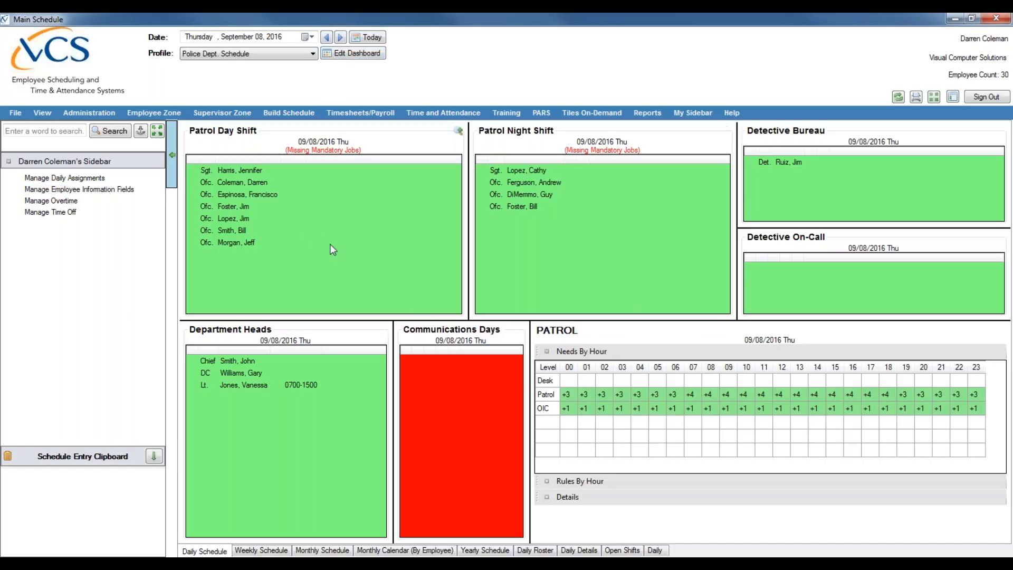
click(342, 55)
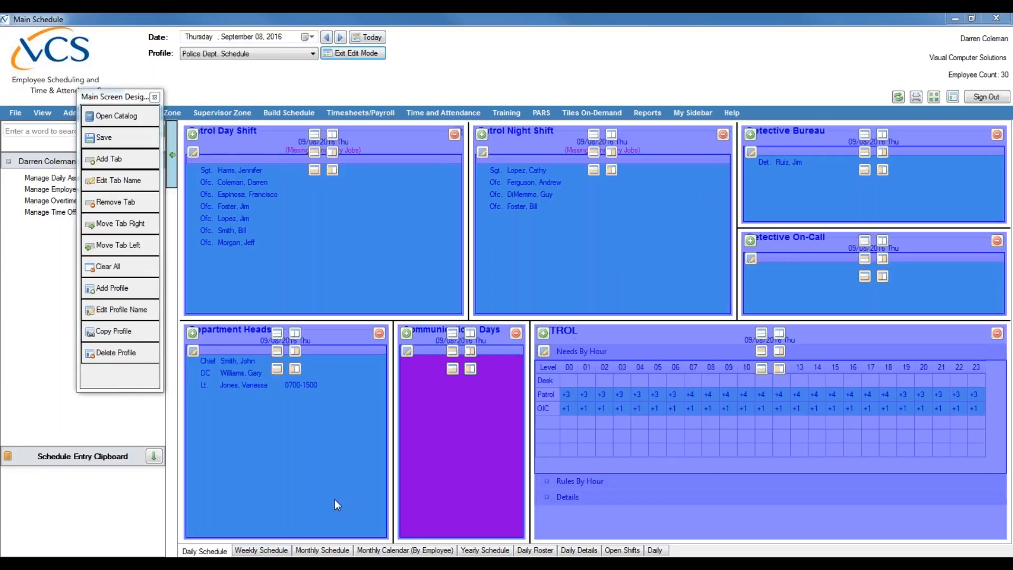
click(261, 550)
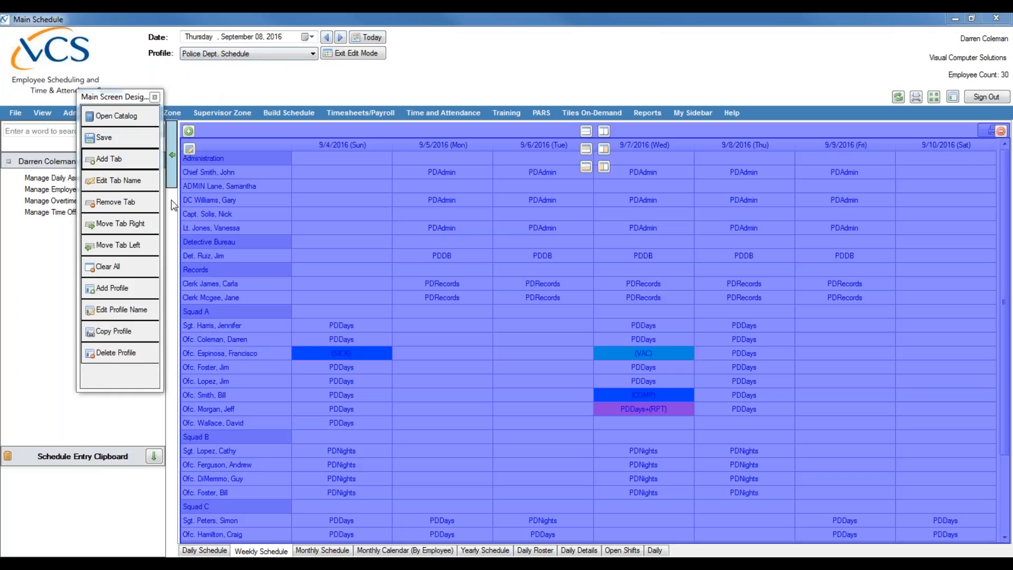
click(120, 315)
click(493, 319)
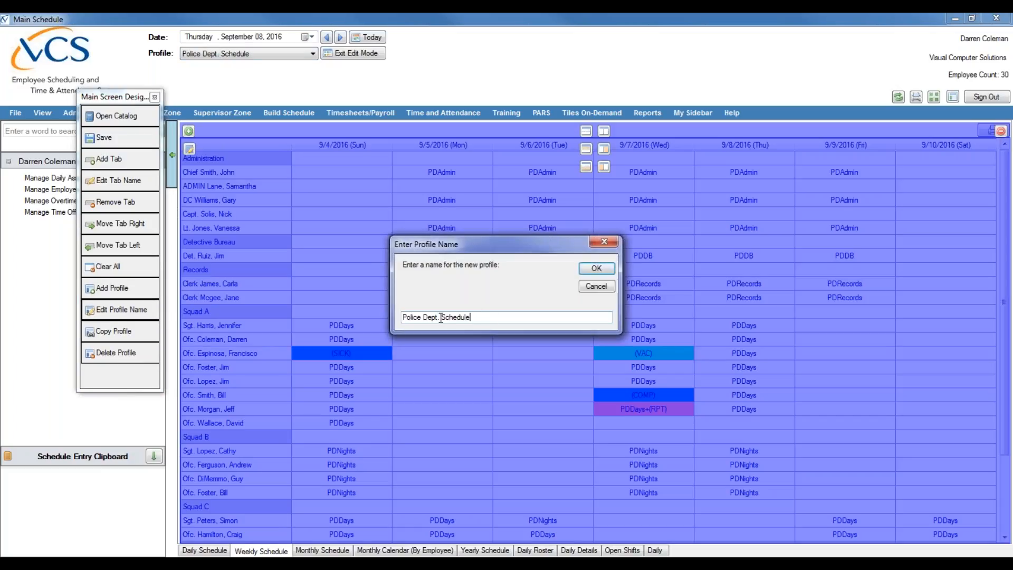
drag(483, 319, 405, 317)
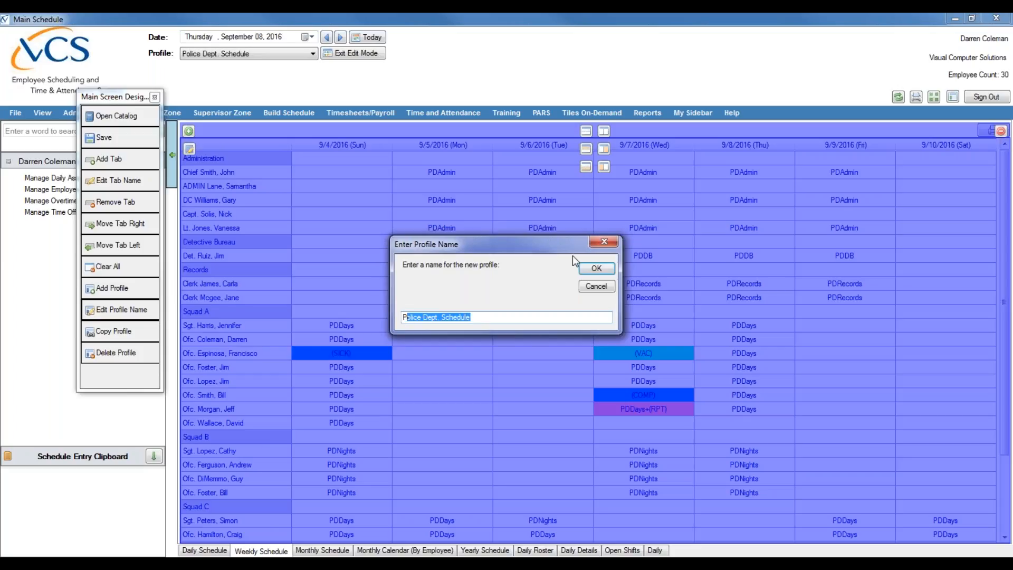
click(596, 286)
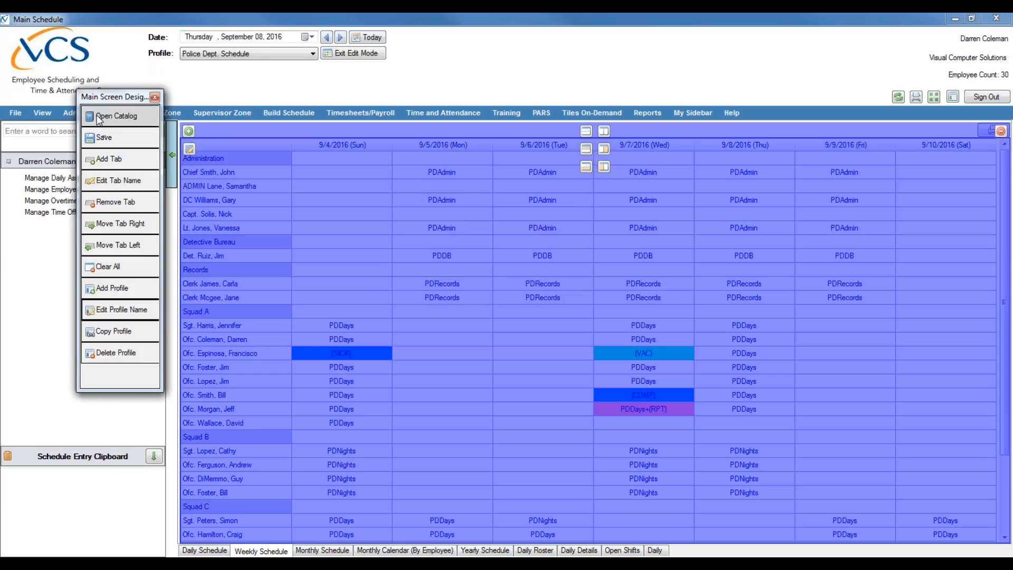
- Add a new dashboard profile named Administration
click(111, 288)
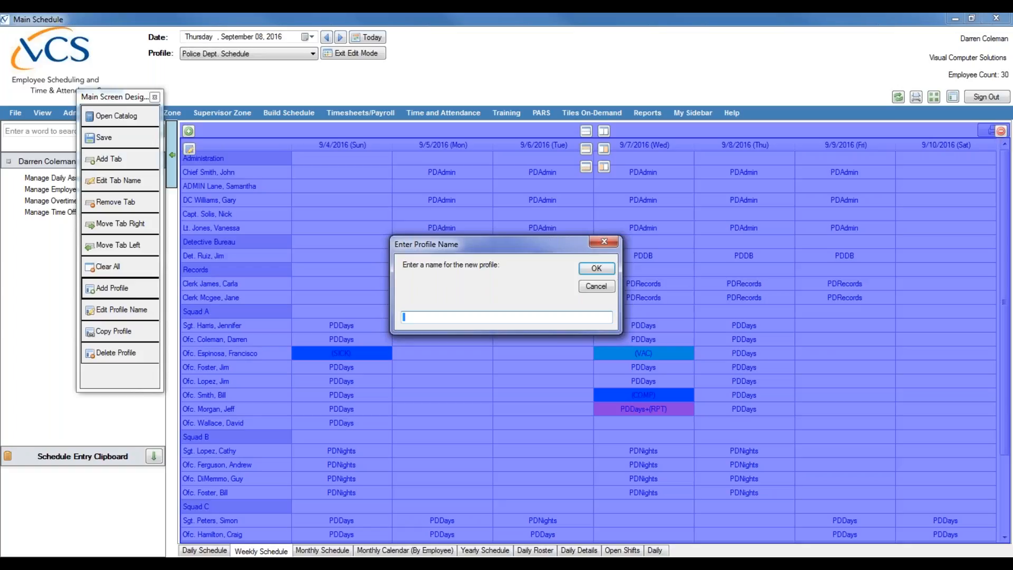
text(Administration)
click(597, 267)
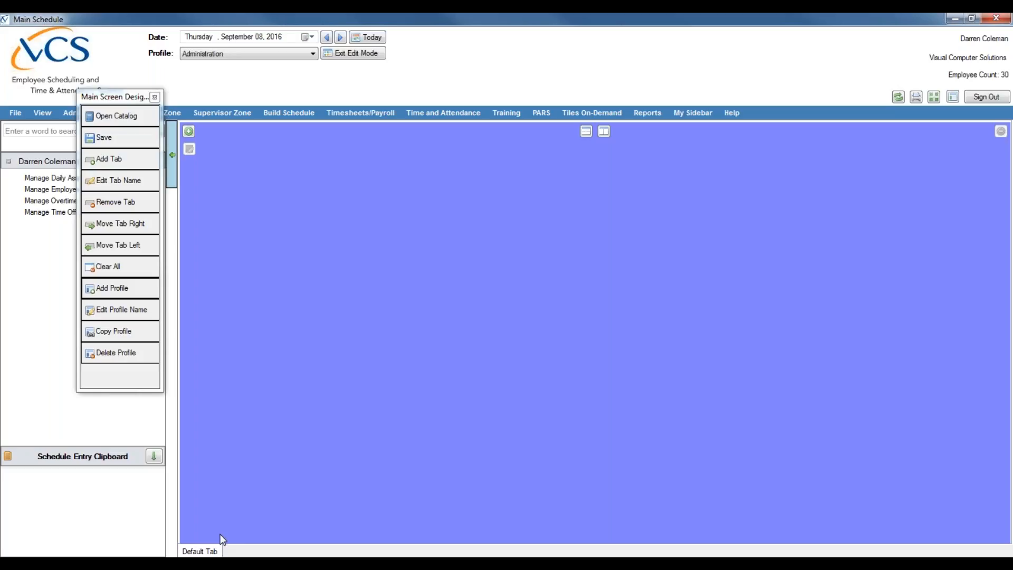
- Rename the new profile's default tab to Daily Schedule
click(116, 185)
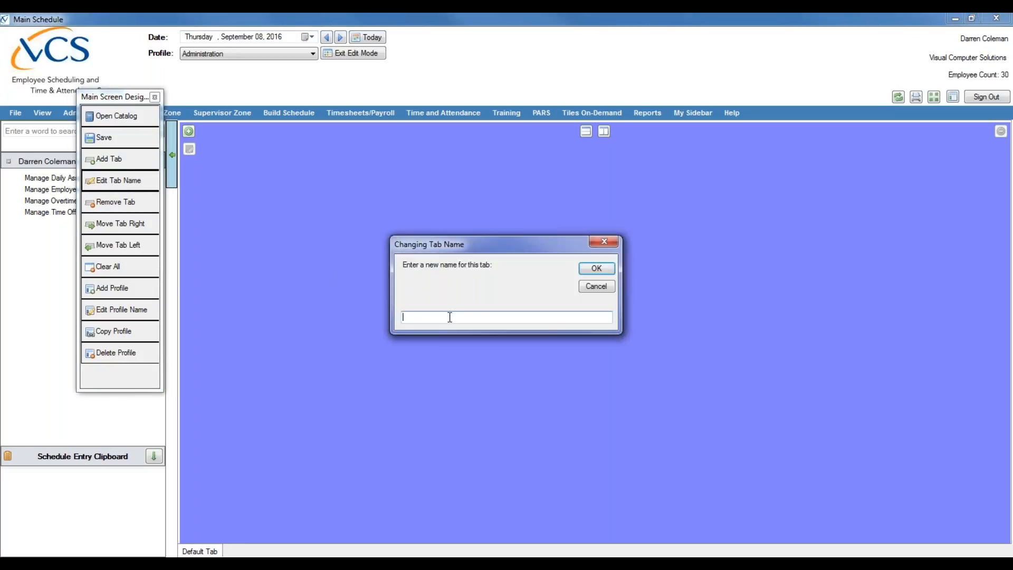
text(Daily Schedule)
key(Return)
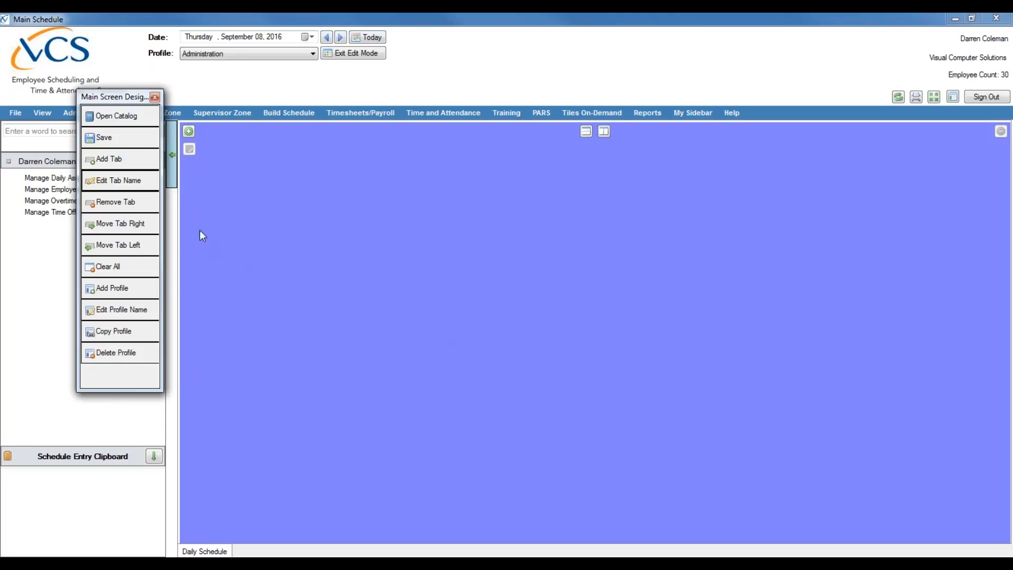
- Add a tab named Weekly Schedule to the Administration profile
click(125, 160)
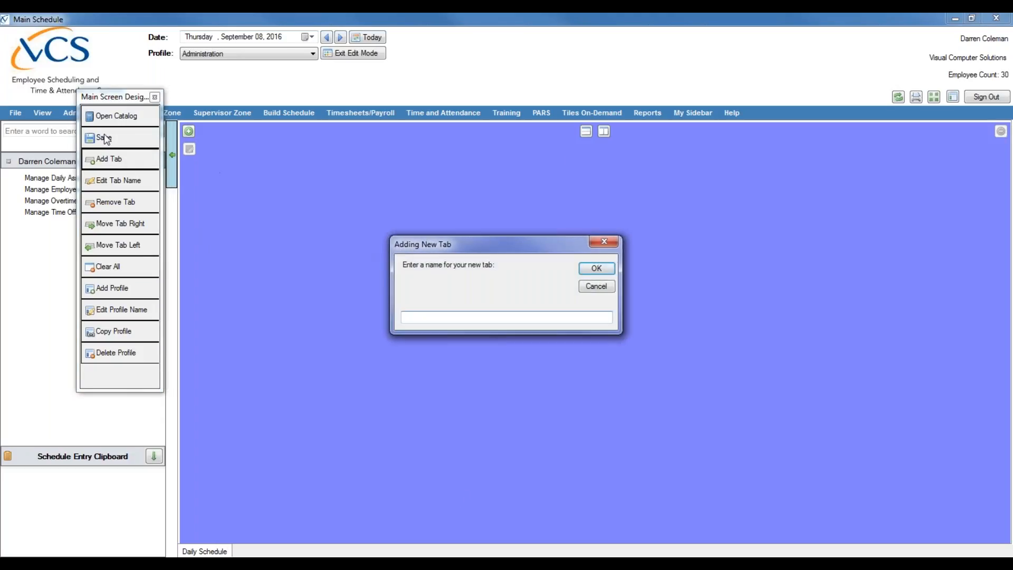
text(Weekly Schedule)
key(Return)
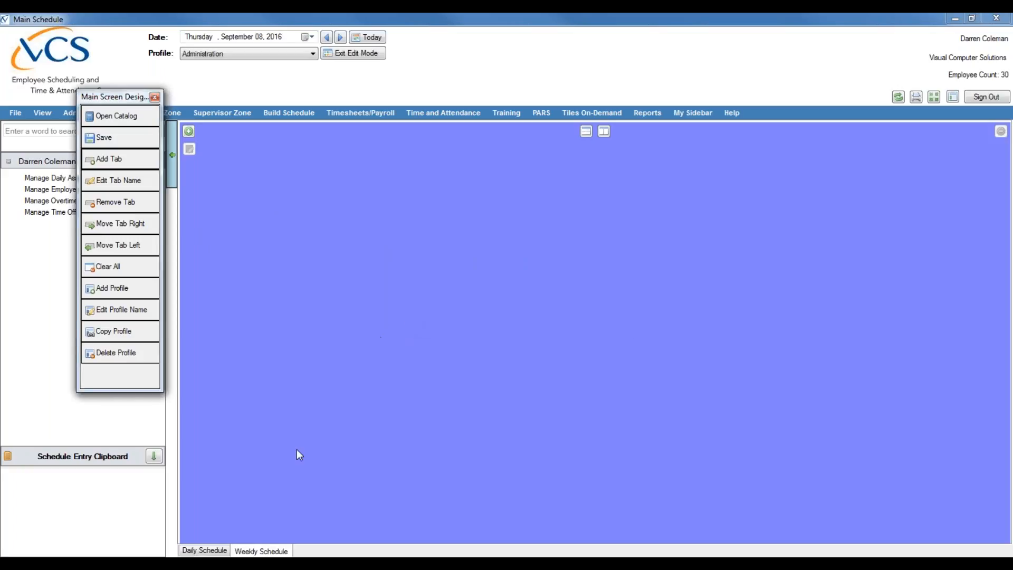
click(245, 550)
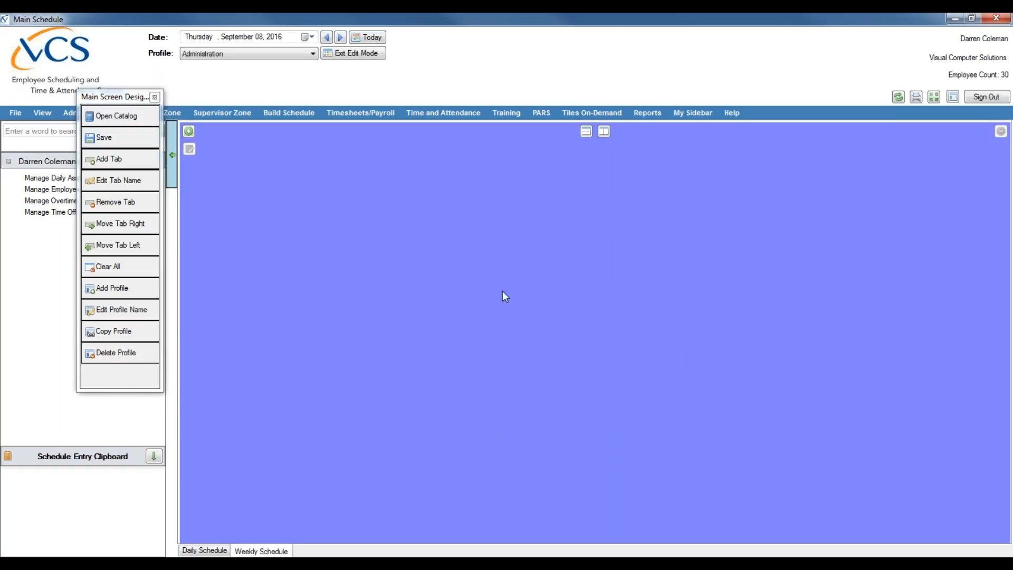
- Add a tab named Monthly Schedule to the Administration profile
click(117, 162)
text(Monthly S)
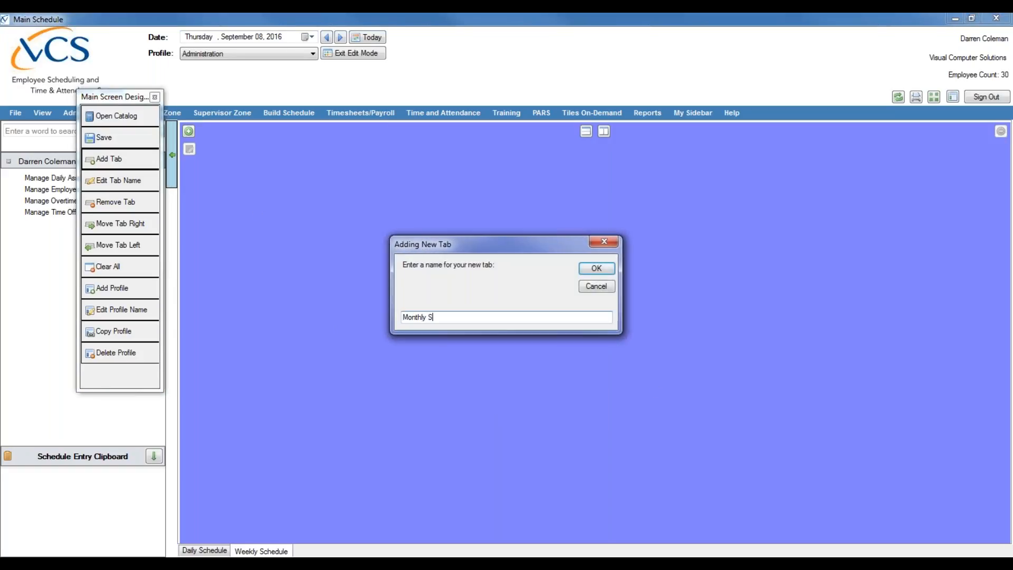
text(chedule)
key(Return)
- Add a tab named Yearly Schedule to the Administration profile
click(115, 167)
text(Yearly Schedule)
key(Return)
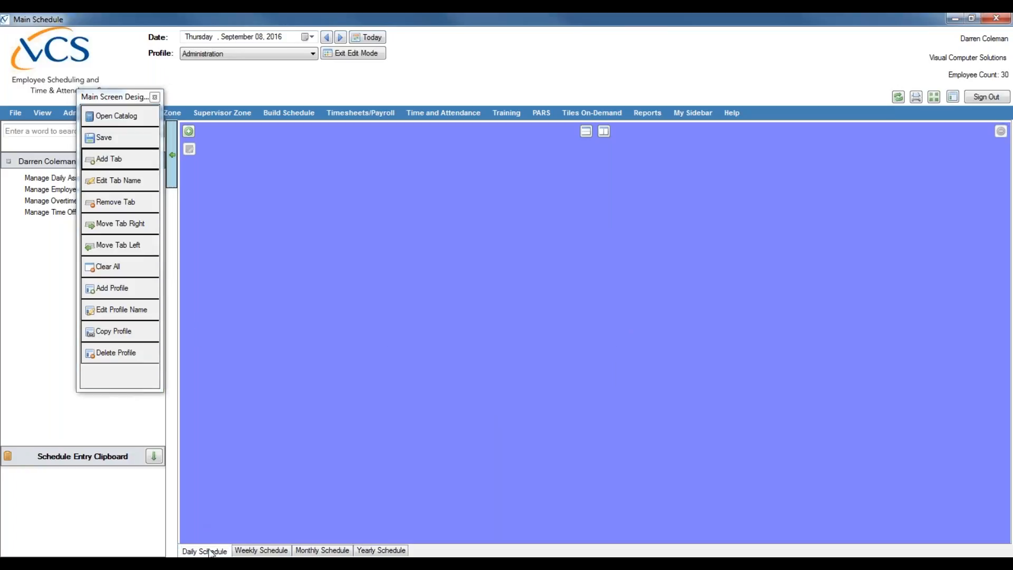
- Check the new schedule tabs and split the Daily Schedule tab's empty area into an upper and a lower section
click(319, 550)
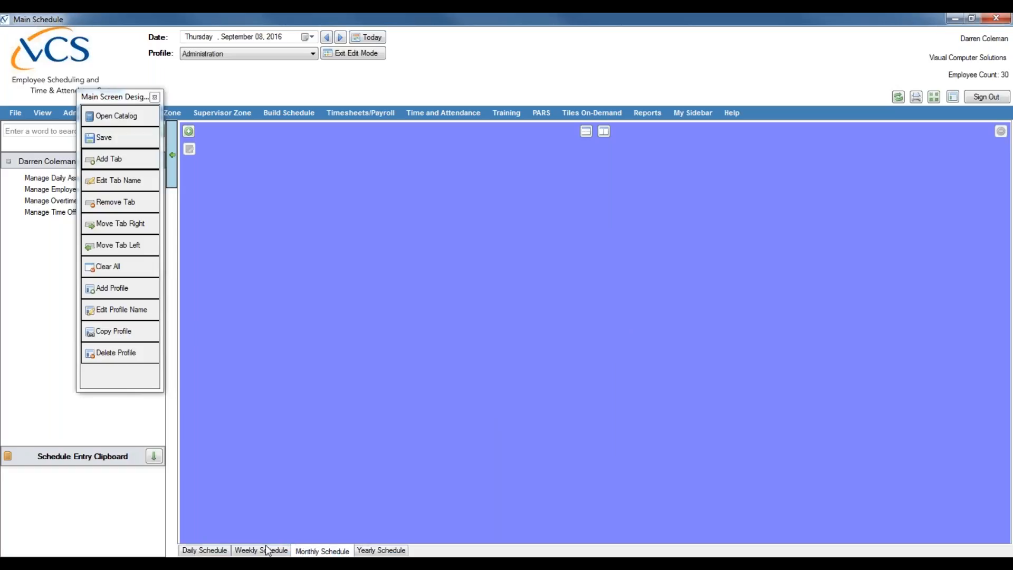
click(217, 551)
click(254, 552)
click(302, 552)
click(224, 551)
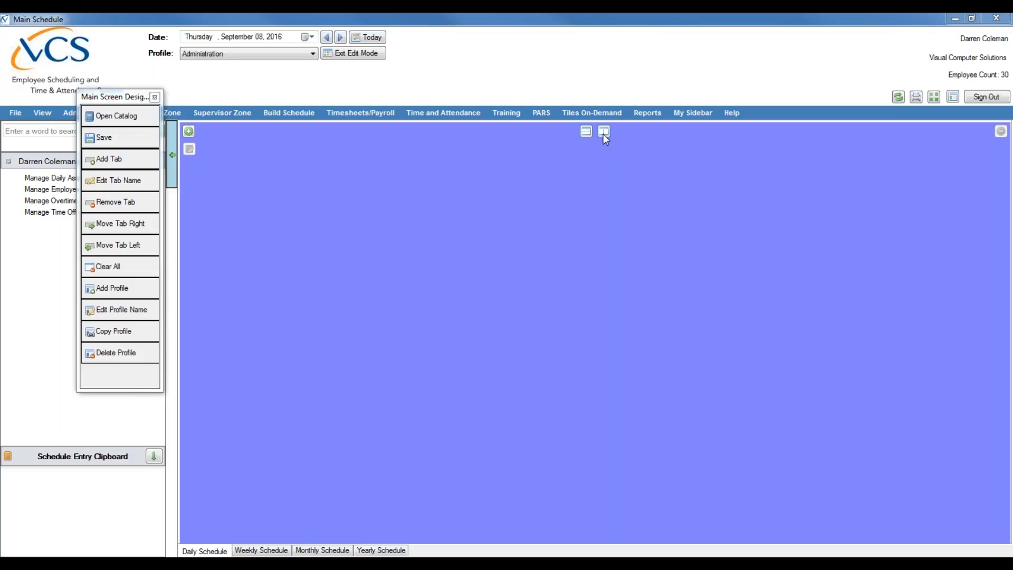
click(585, 133)
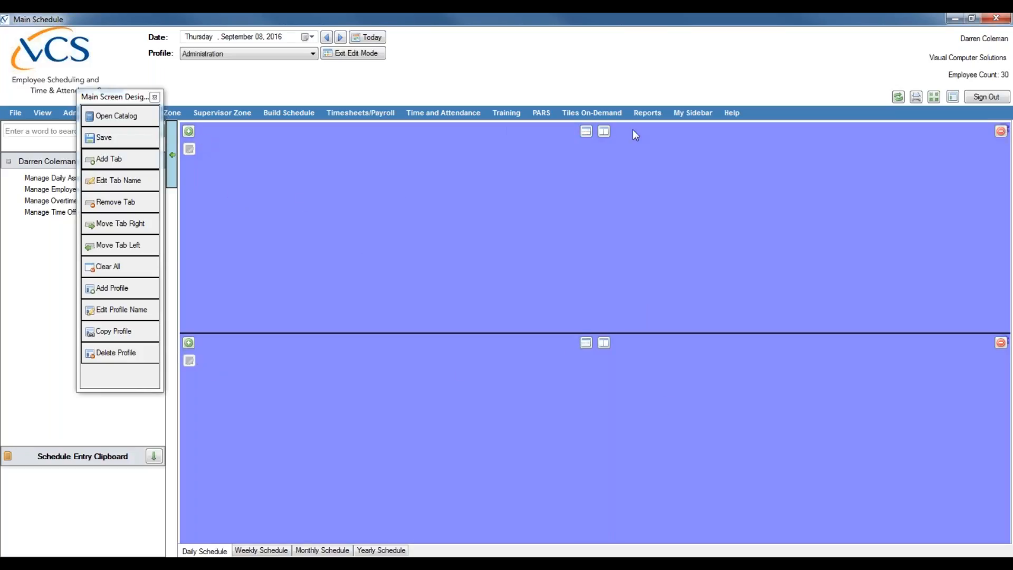
- Split both the lower and the upper section of the Daily Schedule tab into side-by-side halves
click(603, 342)
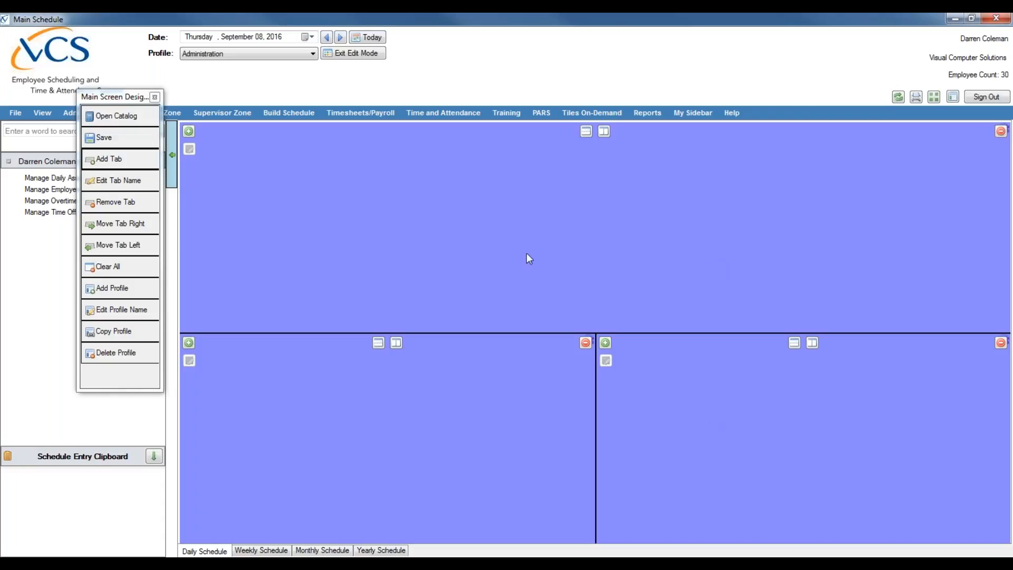
click(603, 133)
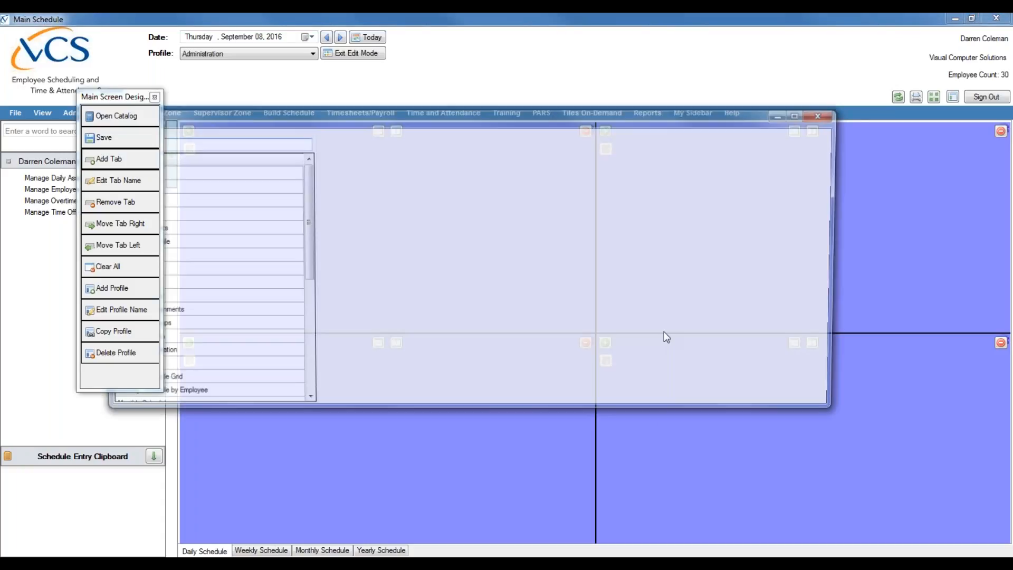
click(821, 116)
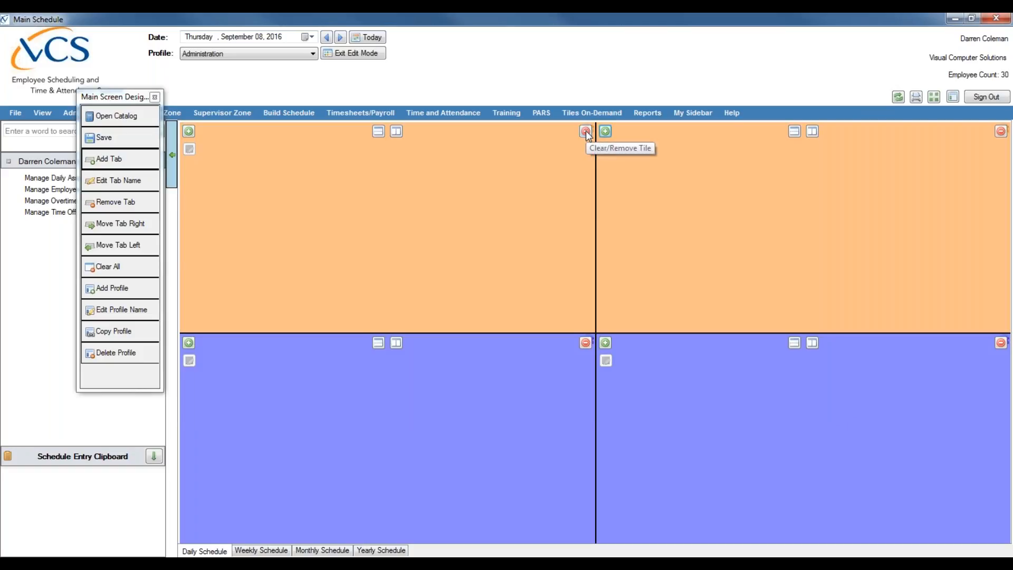
- Remove the extra sections from the Daily Schedule tab until a single empty area is left
click(585, 130)
click(1001, 185)
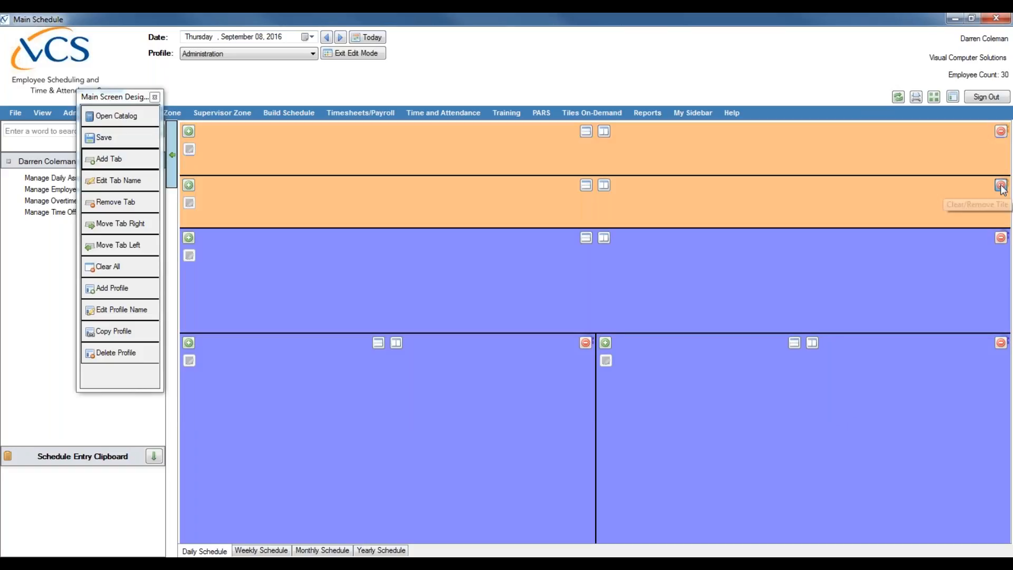
click(1001, 238)
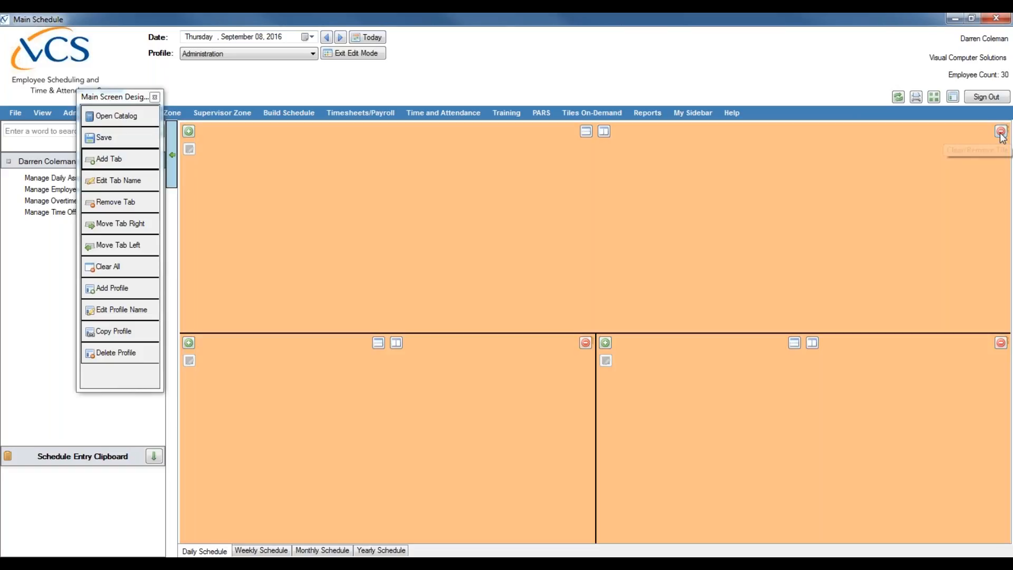
click(1001, 130)
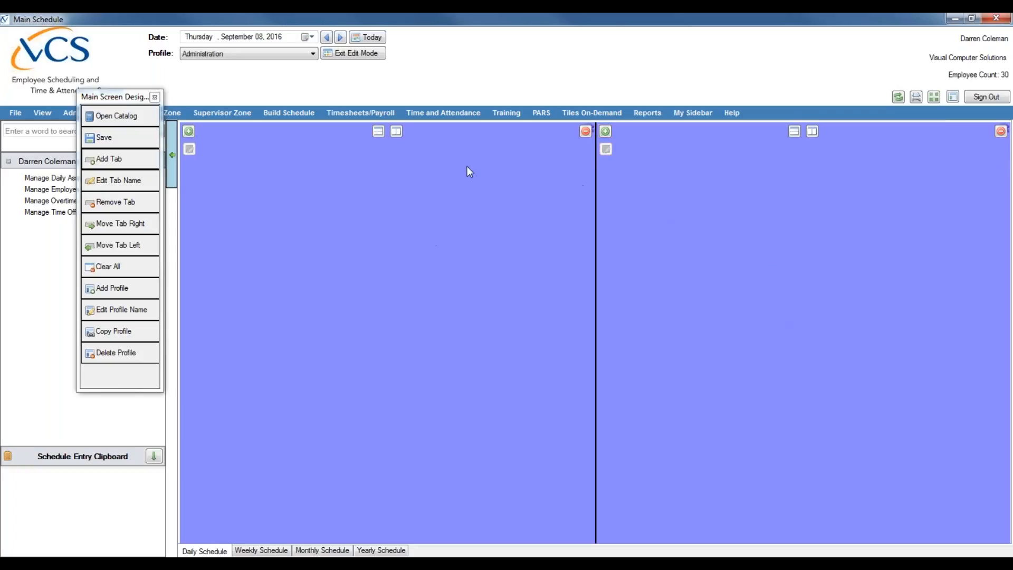
click(585, 131)
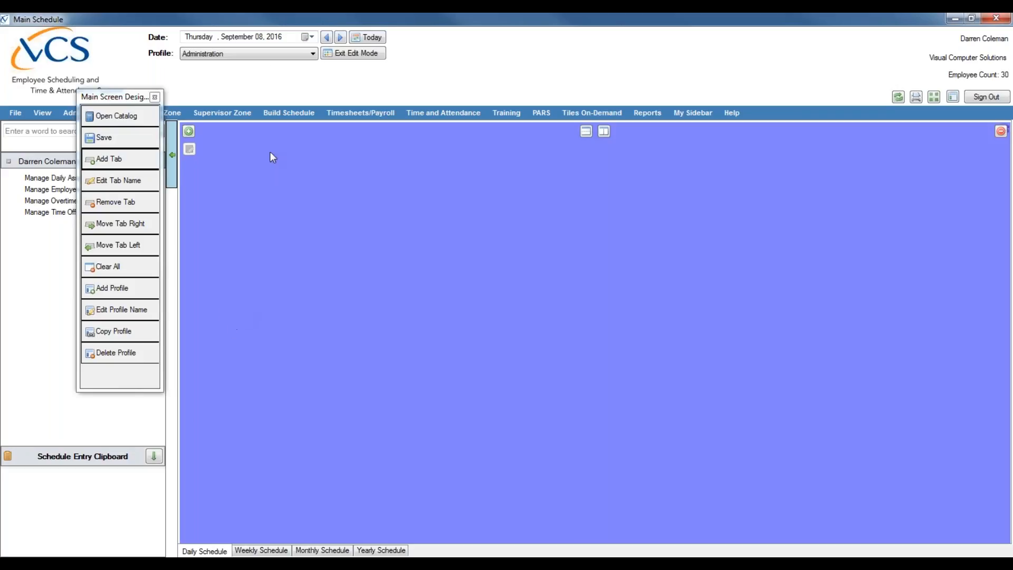
- Open the tile catalog for the empty Daily Schedule area in a smaller window and browse its tile list
click(188, 132)
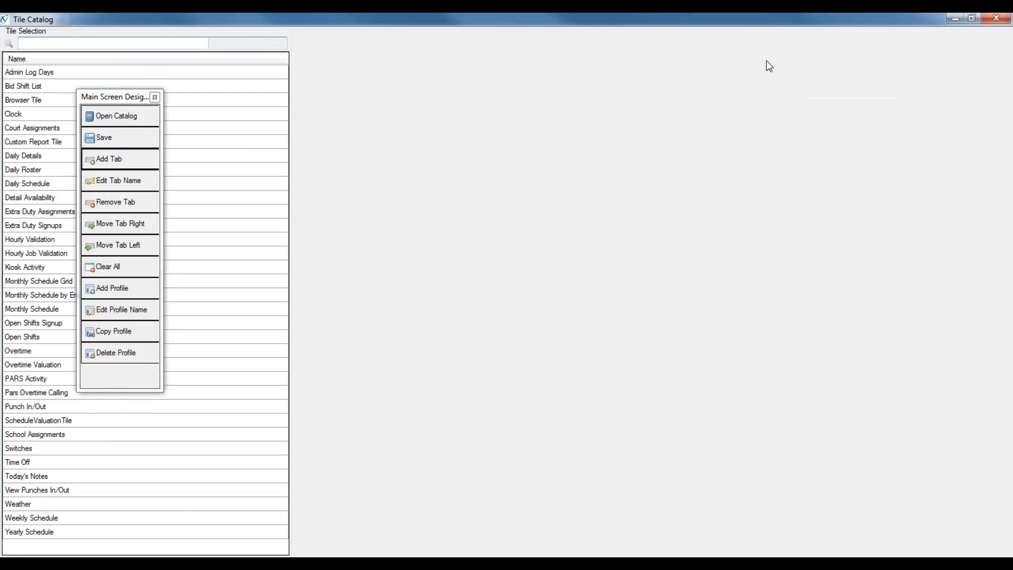
click(972, 18)
drag(618, 136, 728, 191)
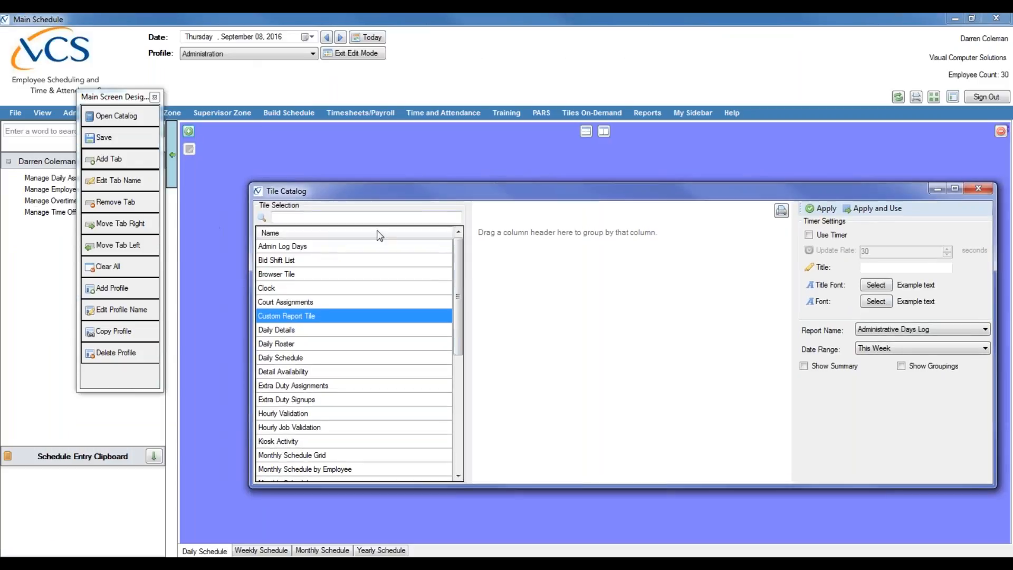
mouse_move(458, 302)
mouse_down()
mouse_move(458, 404)
mouse_move(448, 312)
mouse_up()
scroll(380, 305, down, 5)
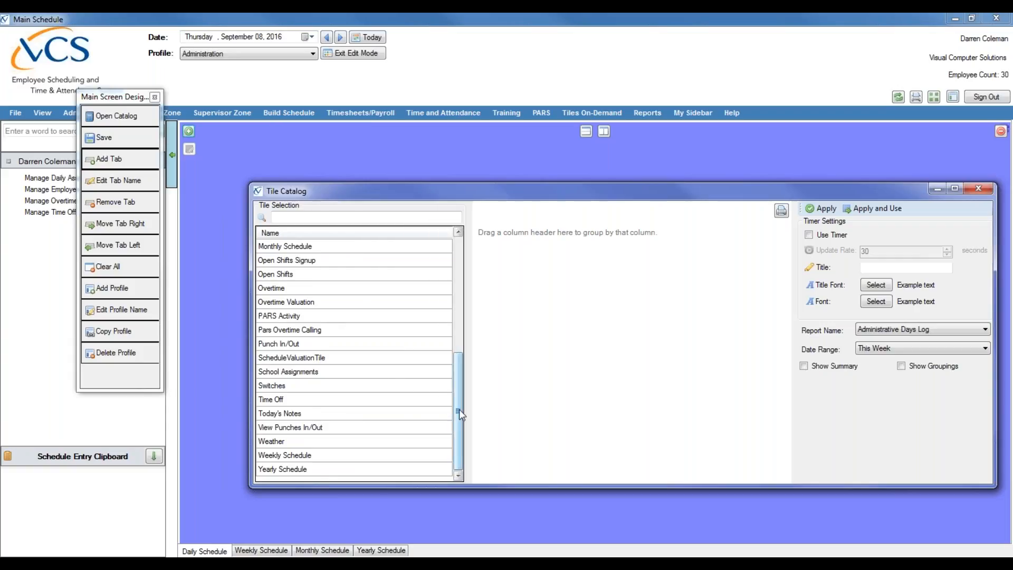
drag(458, 409, 460, 293)
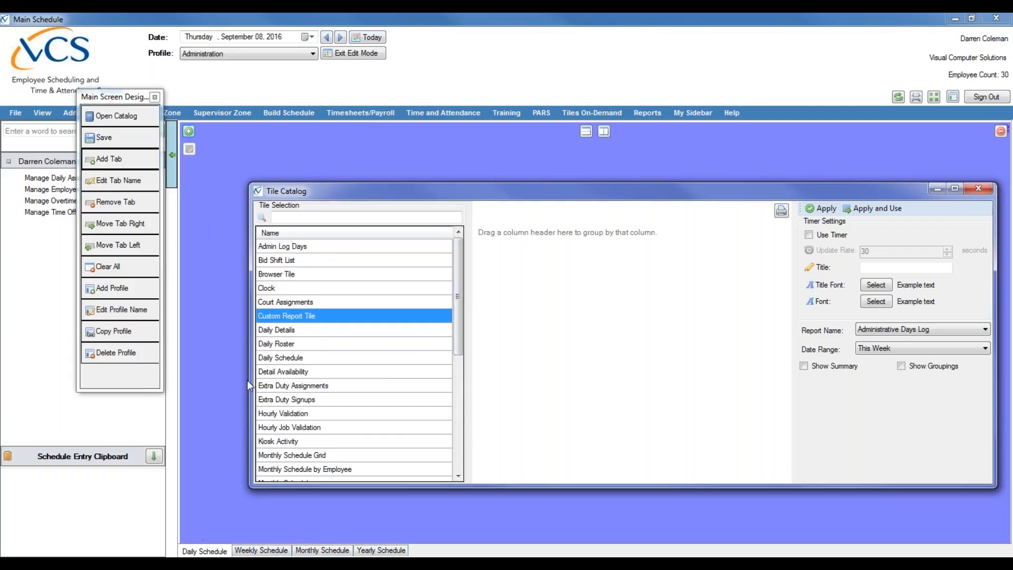
- Preview several catalog tiles, such as Daily Roster, Extra Duty Signups, Kiosk Activity, Overtime Valuation, Punch In/Out, Open Shifts and Monthly Schedule
click(283, 345)
click(293, 402)
click(299, 442)
scroll(455, 324, down, 4)
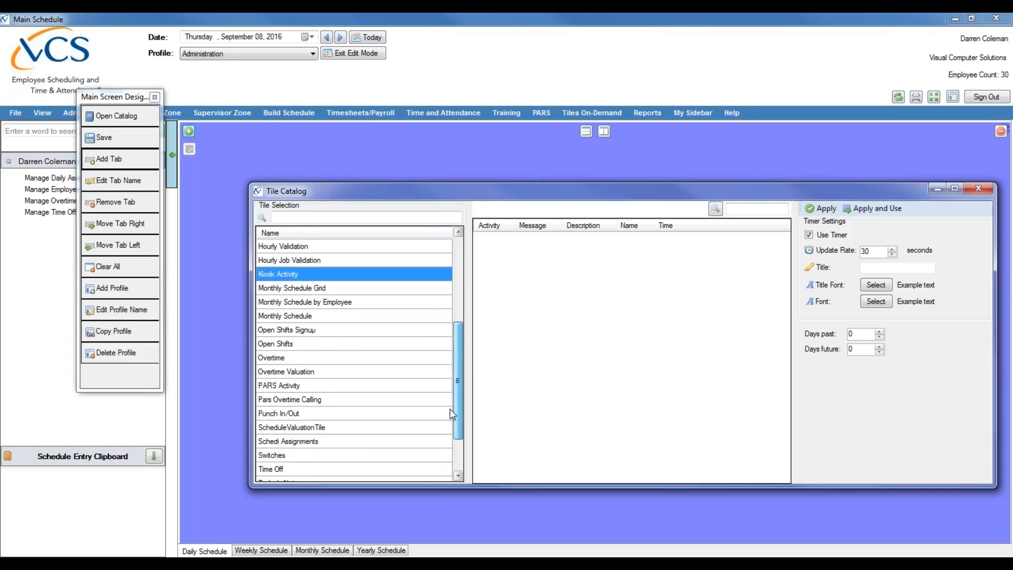
click(309, 373)
click(304, 414)
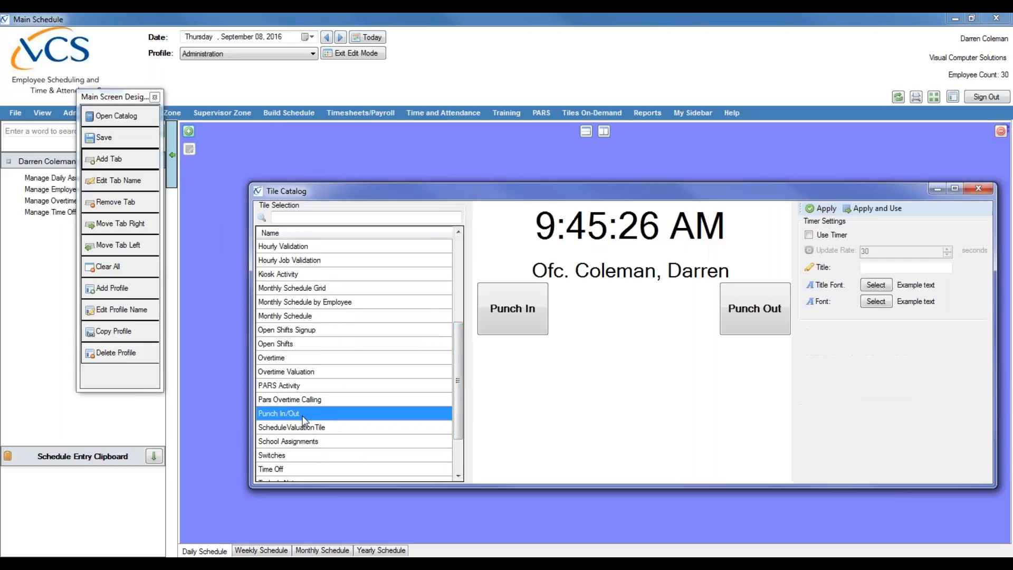
click(283, 344)
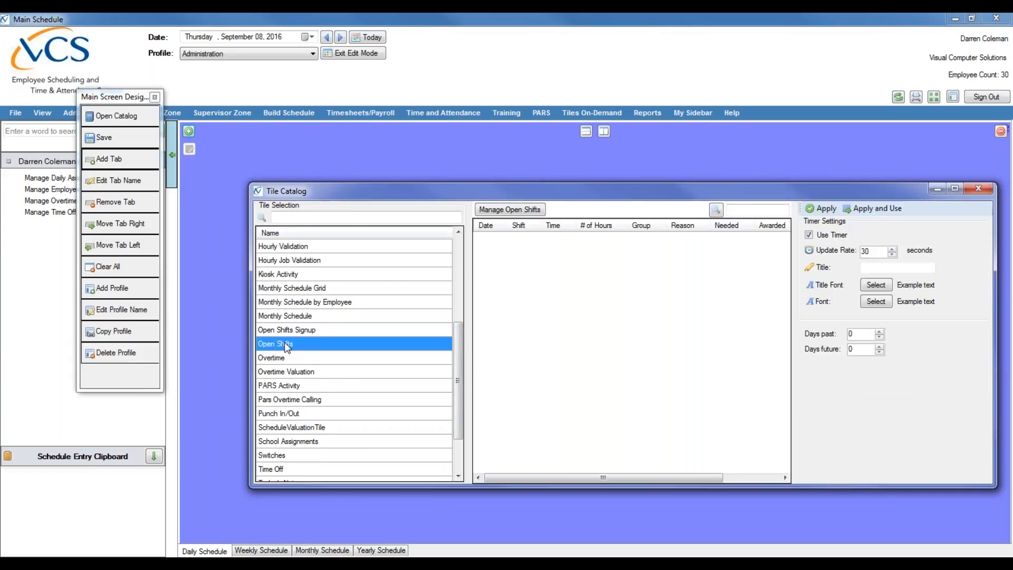
click(311, 317)
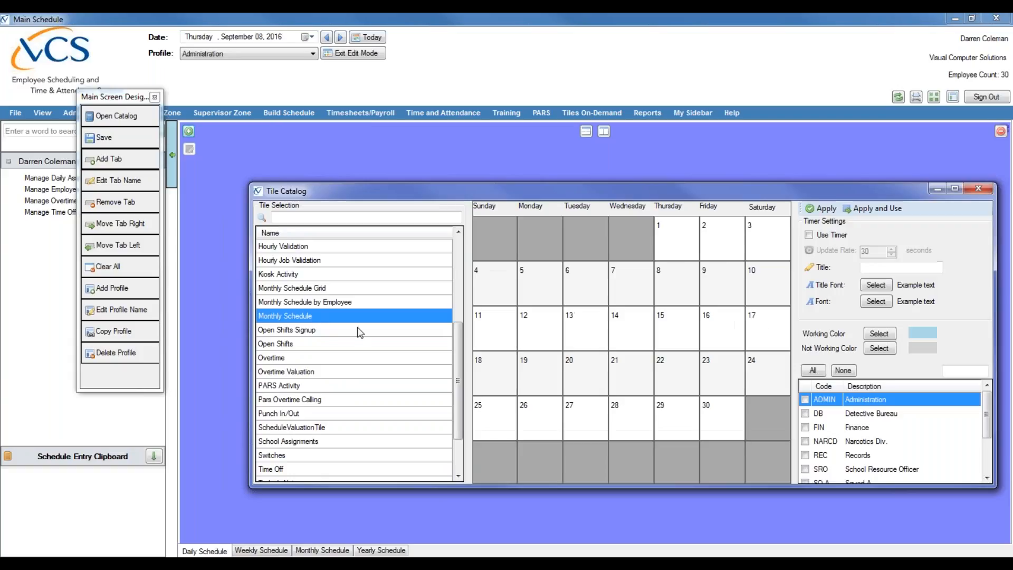
drag(460, 392, 459, 319)
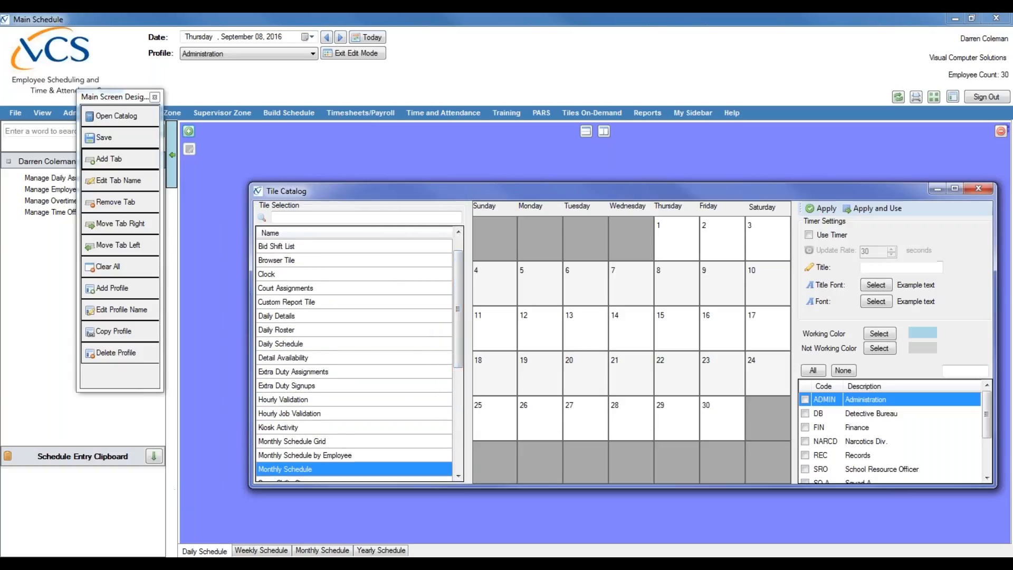
- Choose the Daily Schedule tile and enable its timer with an update rate of 300 seconds
click(289, 344)
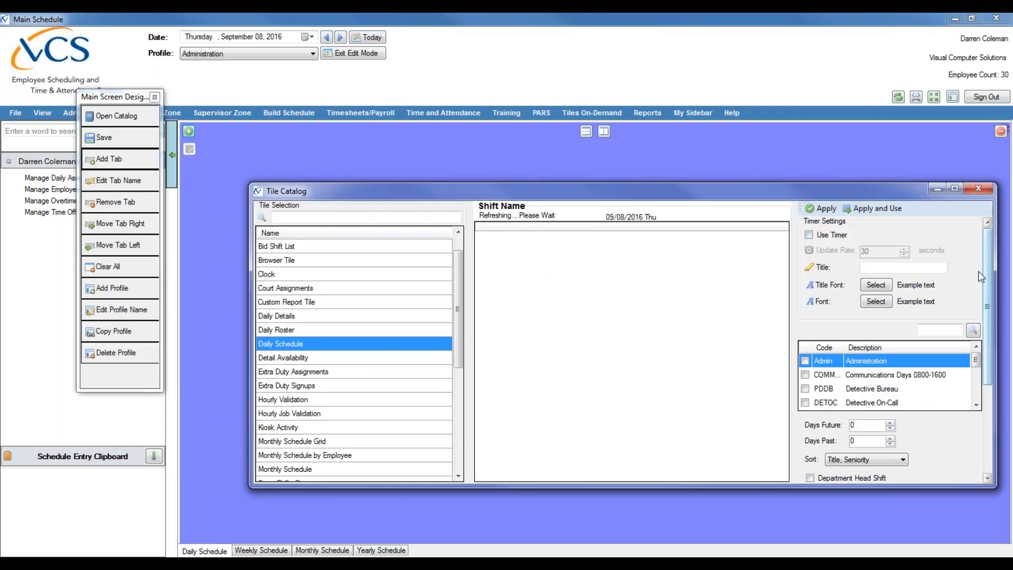
drag(905, 191, 838, 130)
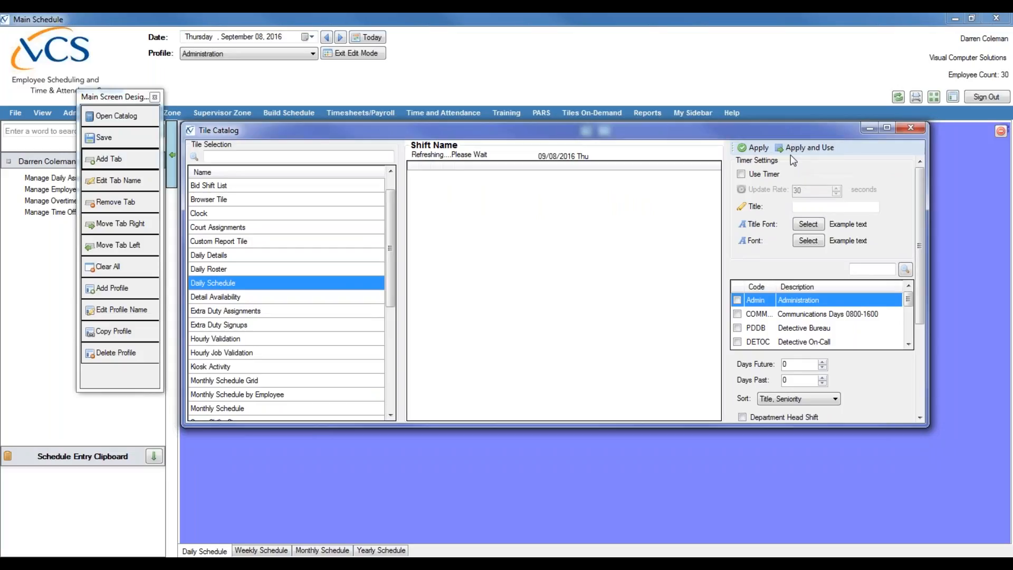
click(741, 173)
text(0)
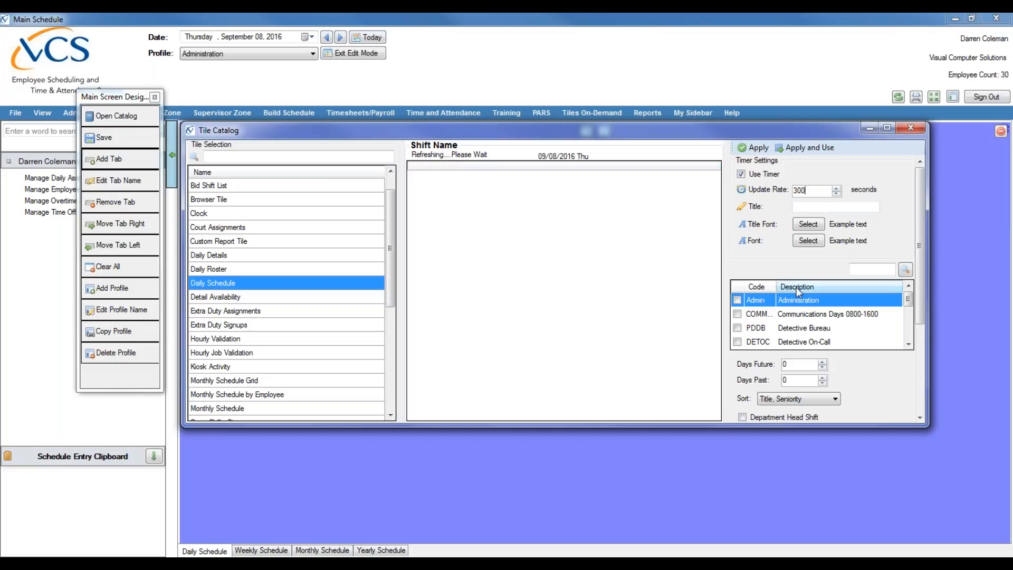
- Include the Administration shift in the tile and enable Show Active Employees Only, Show Denied Time Off and Show Times Off
drag(928, 289, 957, 289)
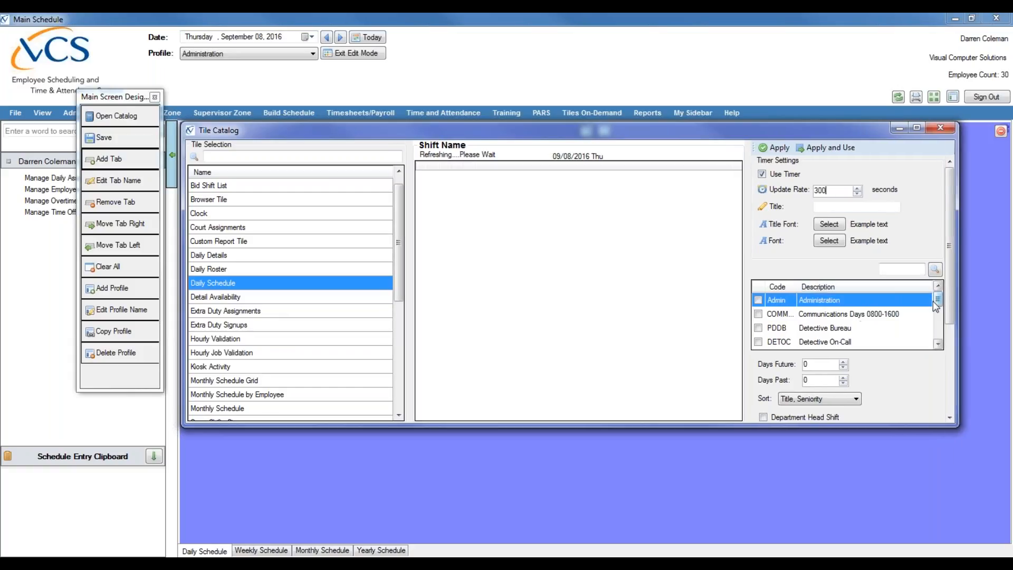
mouse_move(938, 300)
mouse_down()
mouse_move(937, 331)
mouse_move(939, 298)
mouse_up()
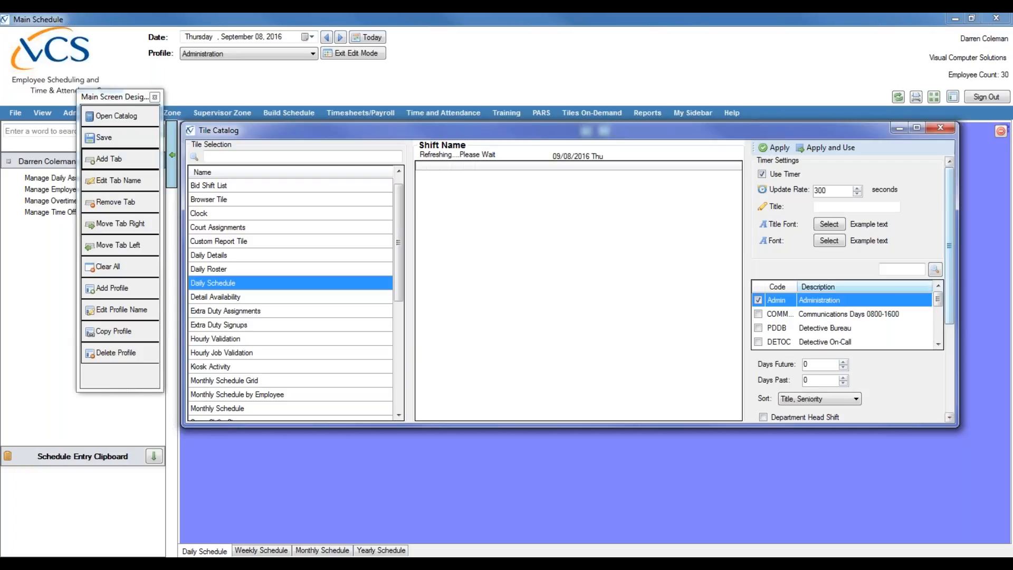
drag(946, 280, 942, 371)
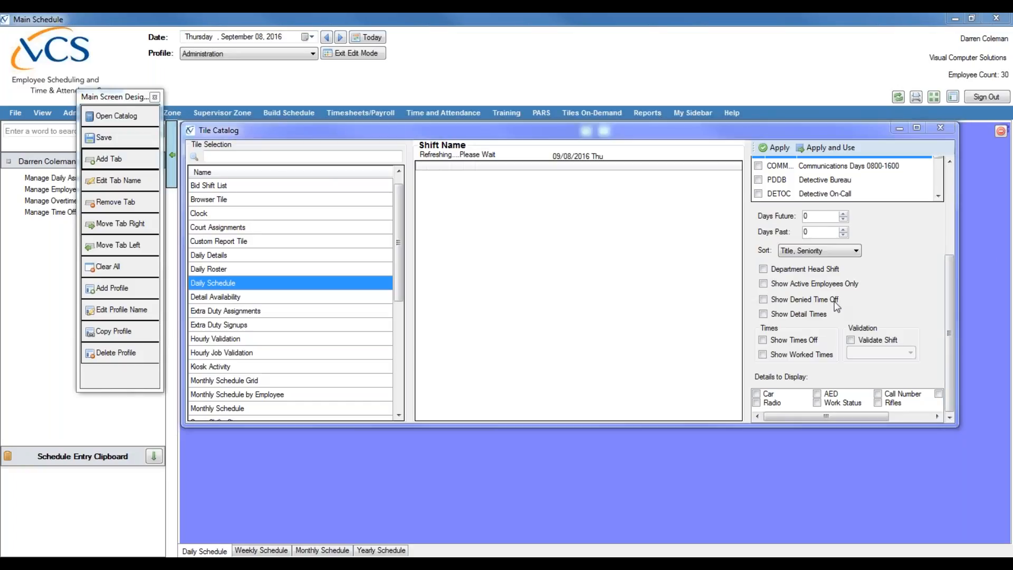
click(762, 284)
click(763, 299)
click(769, 339)
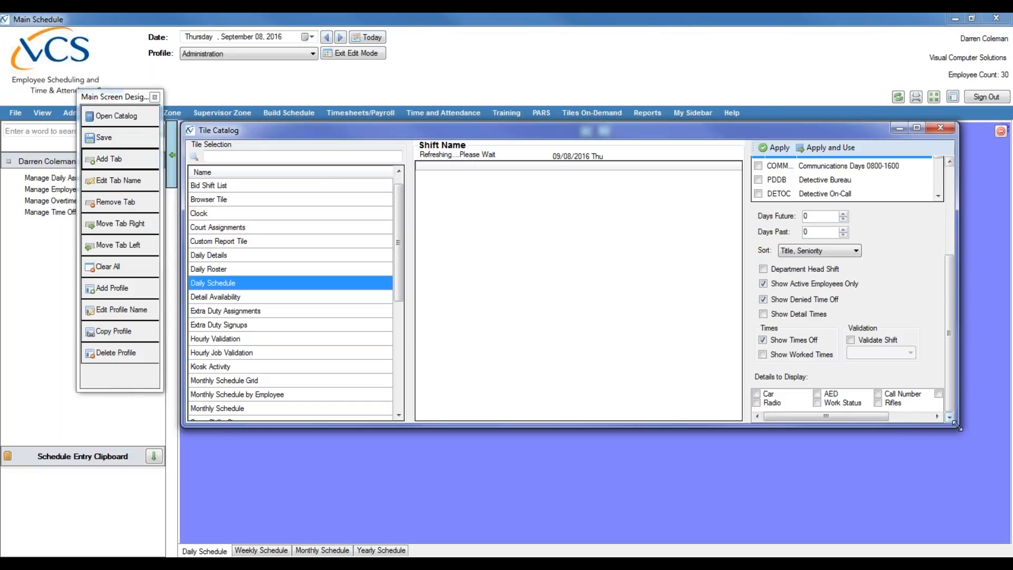
- Set the tile's details to display to include Car, Radio, AED, Call Number and Rifles, and check the remaining detail options
drag(957, 428, 975, 469)
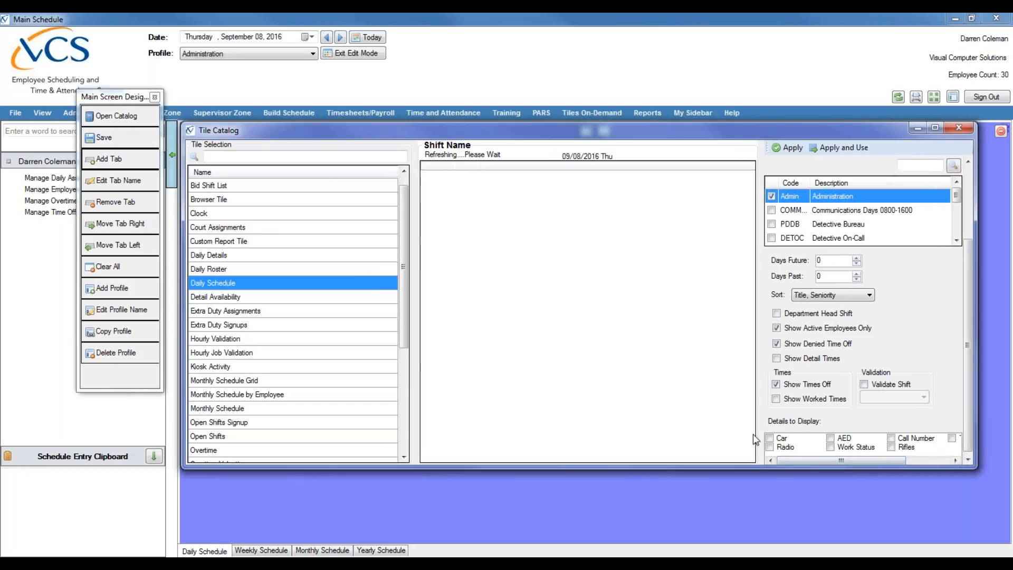
click(770, 437)
click(770, 445)
click(830, 435)
click(891, 435)
click(891, 444)
drag(890, 459, 929, 459)
click(891, 435)
drag(862, 460, 818, 457)
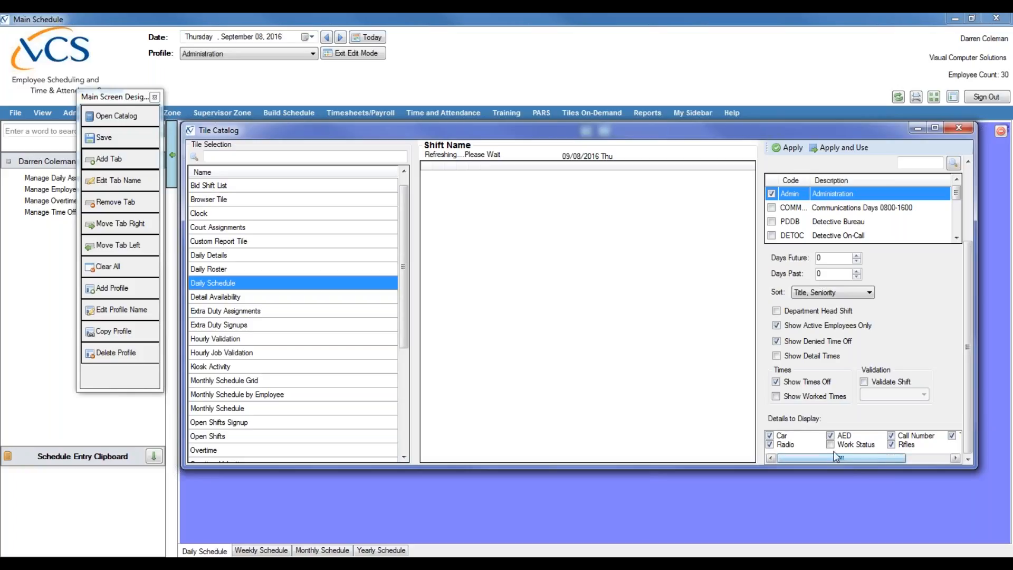
mouse_move(806, 460)
mouse_down()
mouse_move(834, 461)
mouse_move(799, 463)
mouse_up()
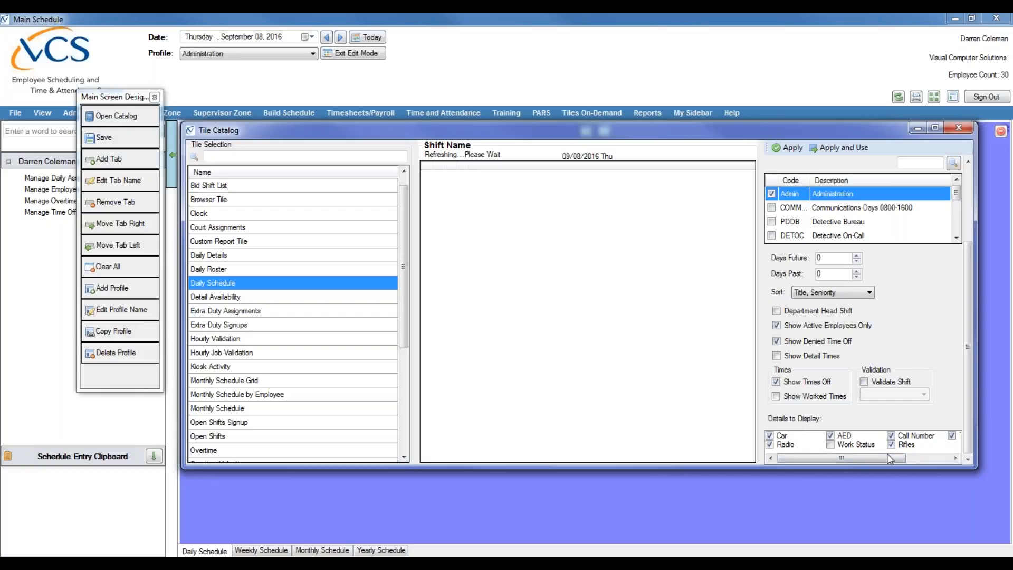
drag(885, 456, 901, 457)
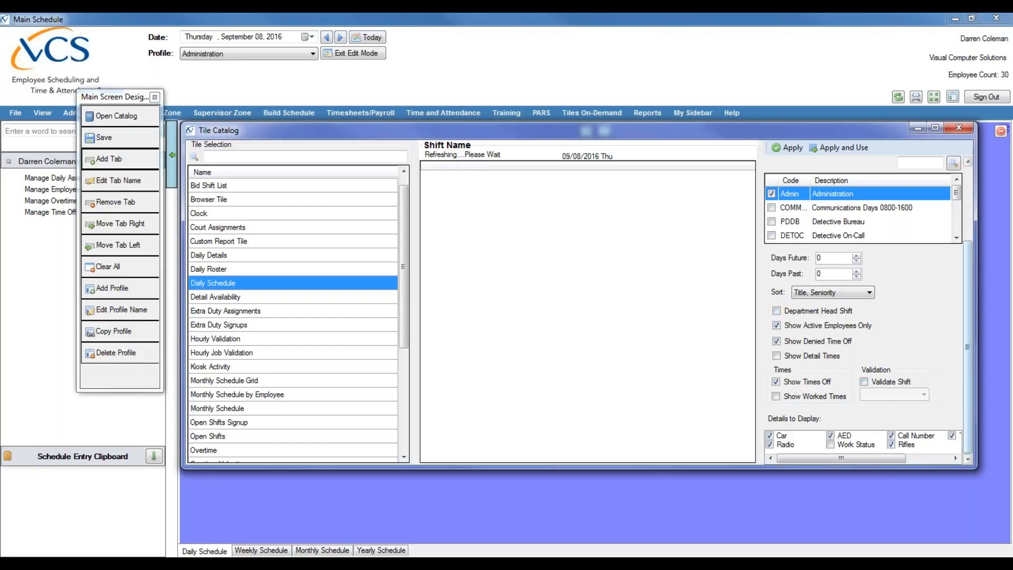
- Apply the Administration schedule tile to the Daily Schedule tab and add an empty section beside it
drag(966, 369, 1003, 272)
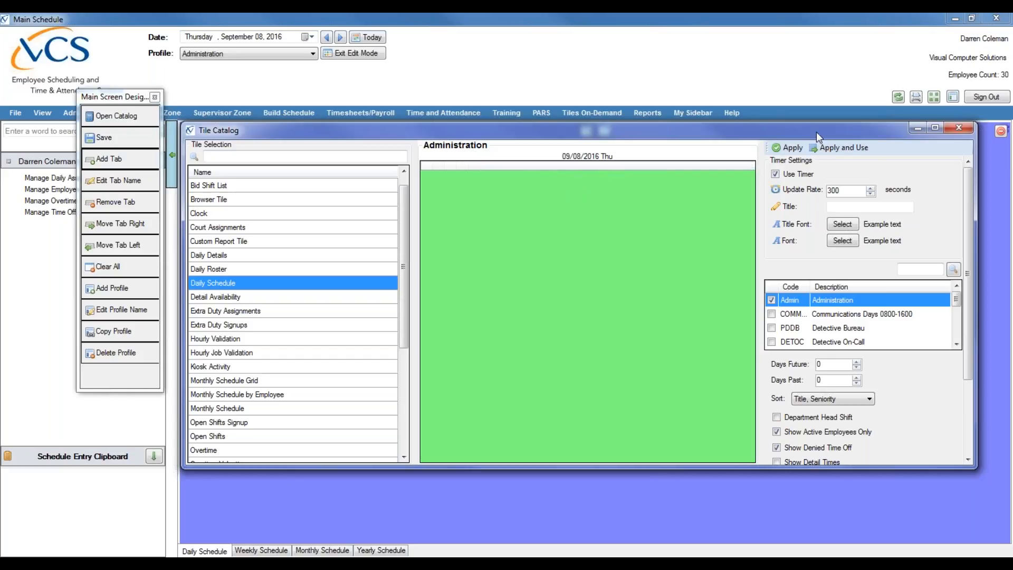
drag(816, 133, 787, 208)
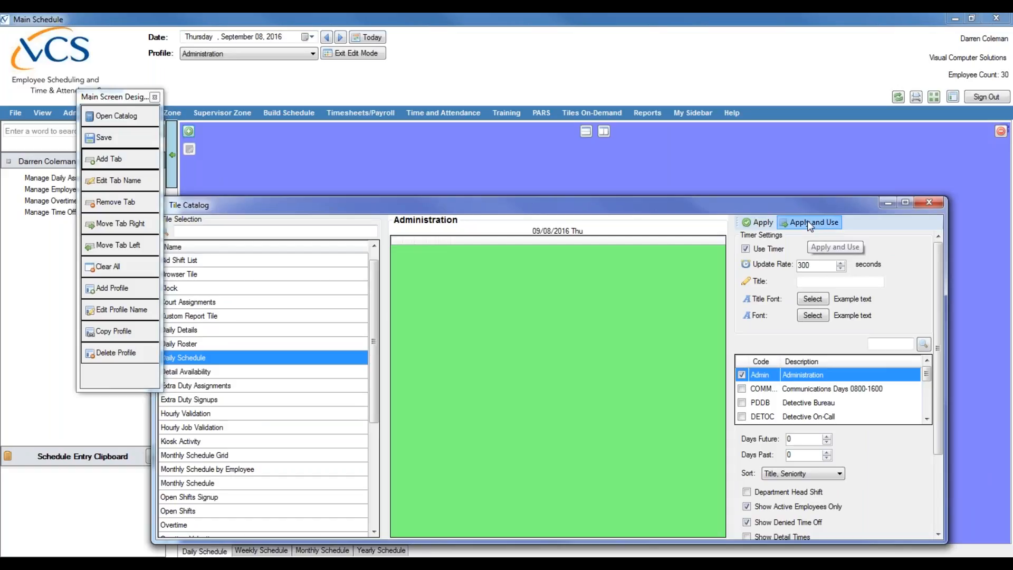
click(807, 221)
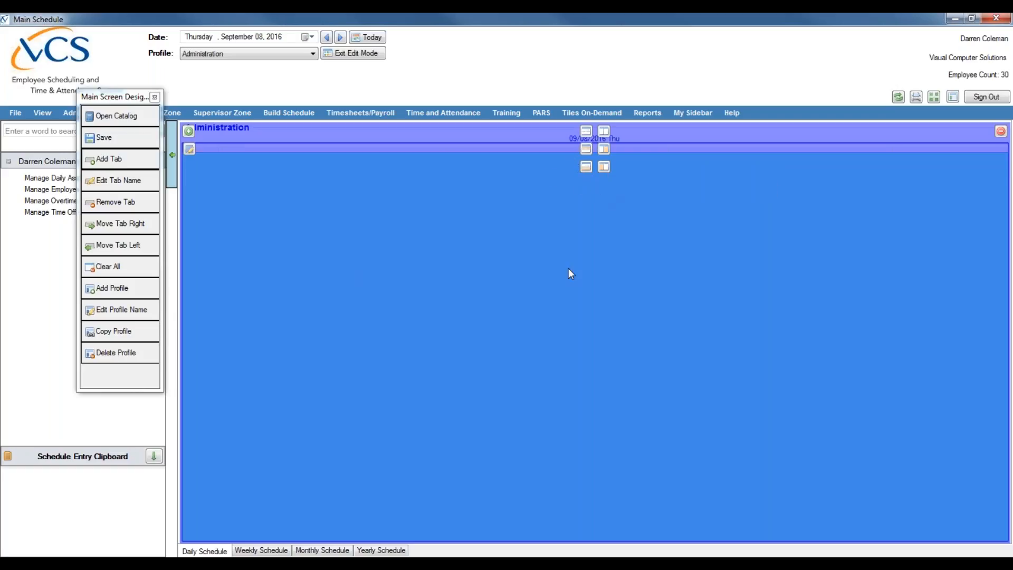
click(604, 168)
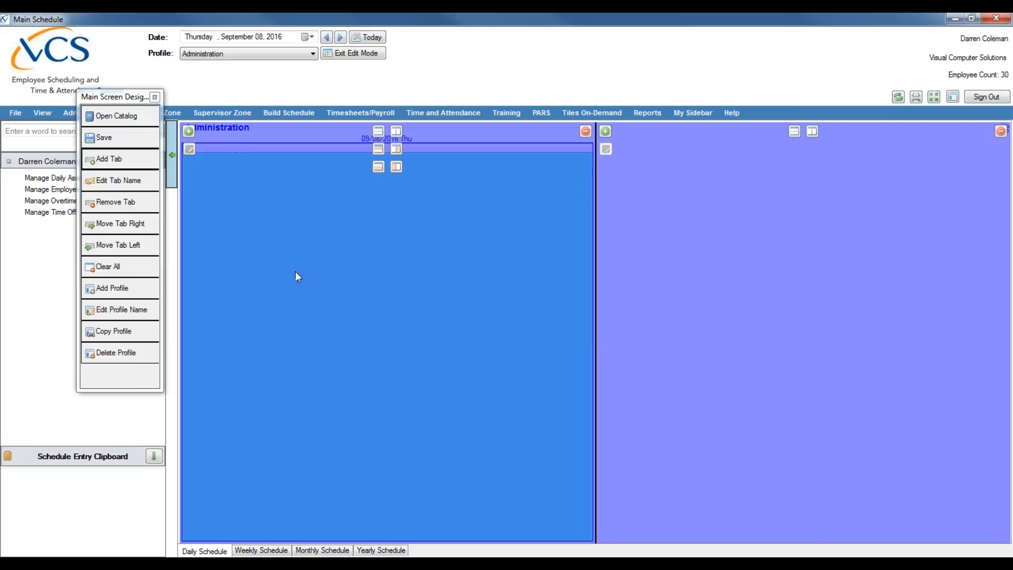
- Choose the Daily Schedule tile for the empty section beside Administration and enable its timer at 300 seconds
click(606, 149)
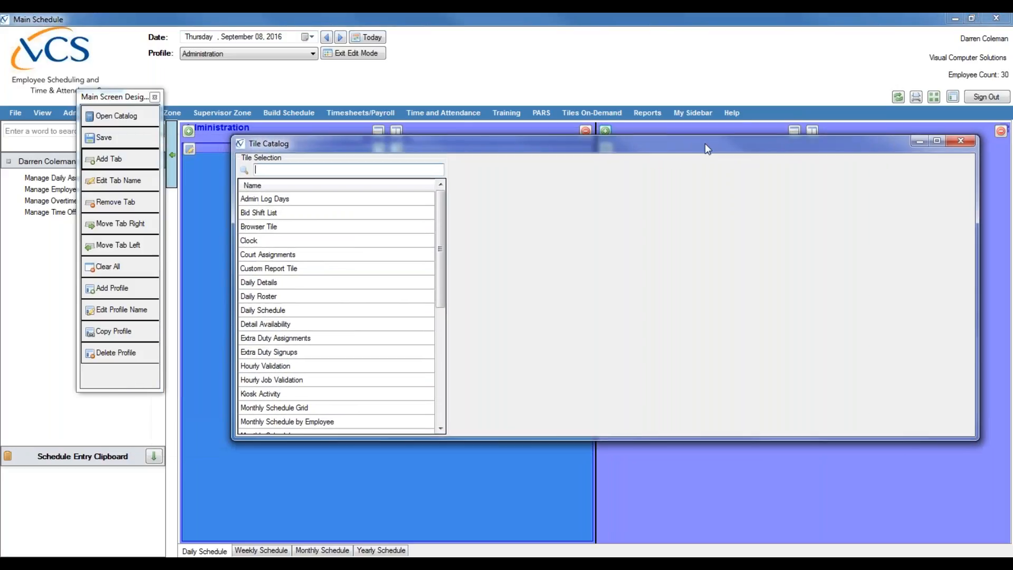
click(269, 310)
click(790, 188)
click(865, 203)
text(00)
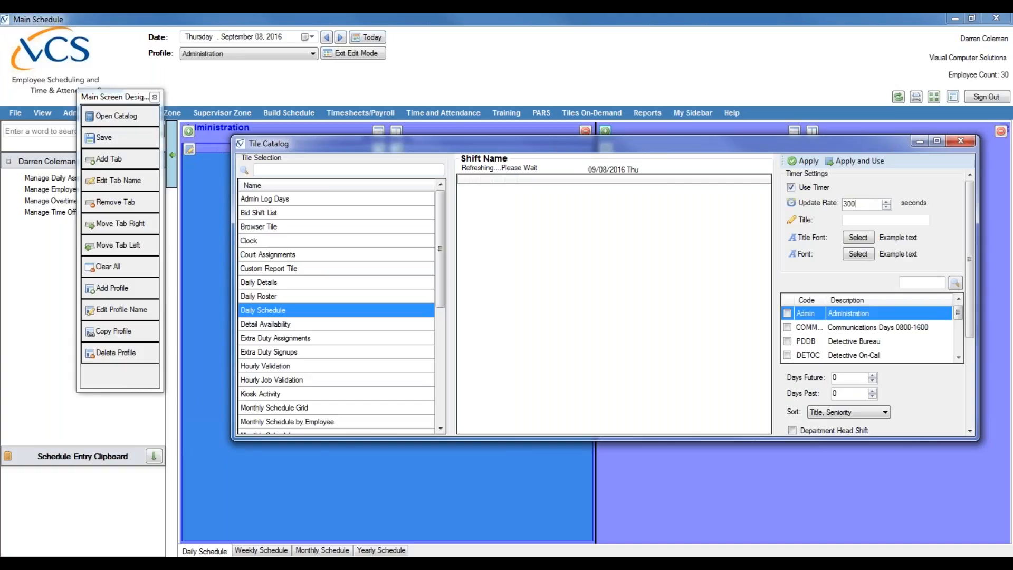
- Include the PD Administration shift in the daily tile and enable Show Active Employees Only, Show Denied Time Off and Show Times Off
click(958, 357)
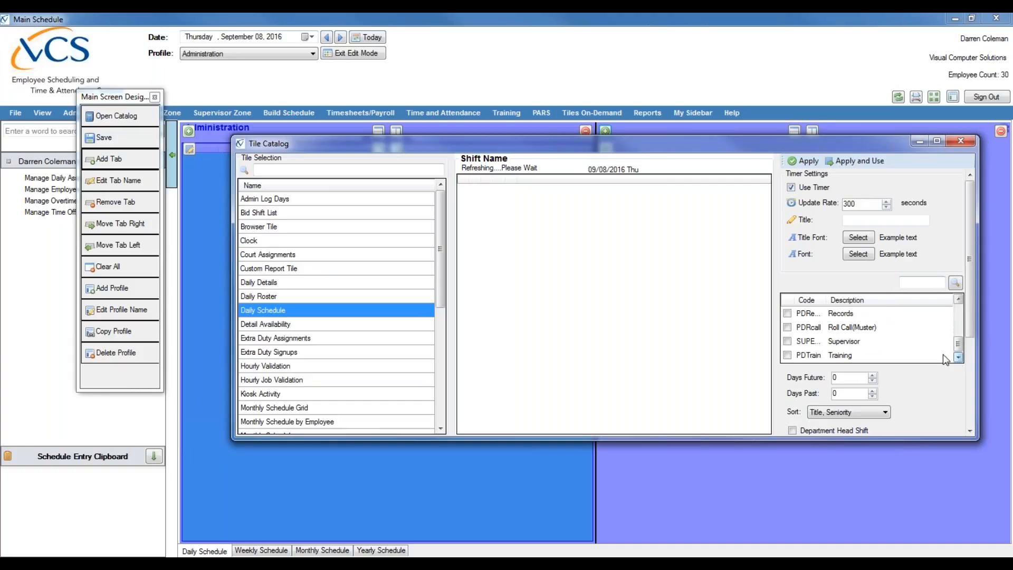
click(959, 299)
click(960, 299)
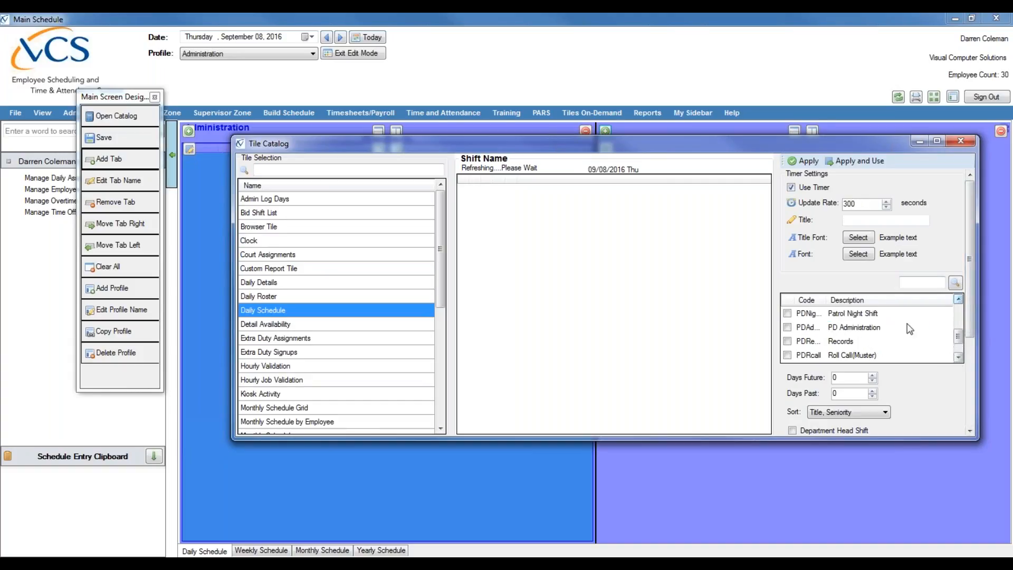
click(854, 326)
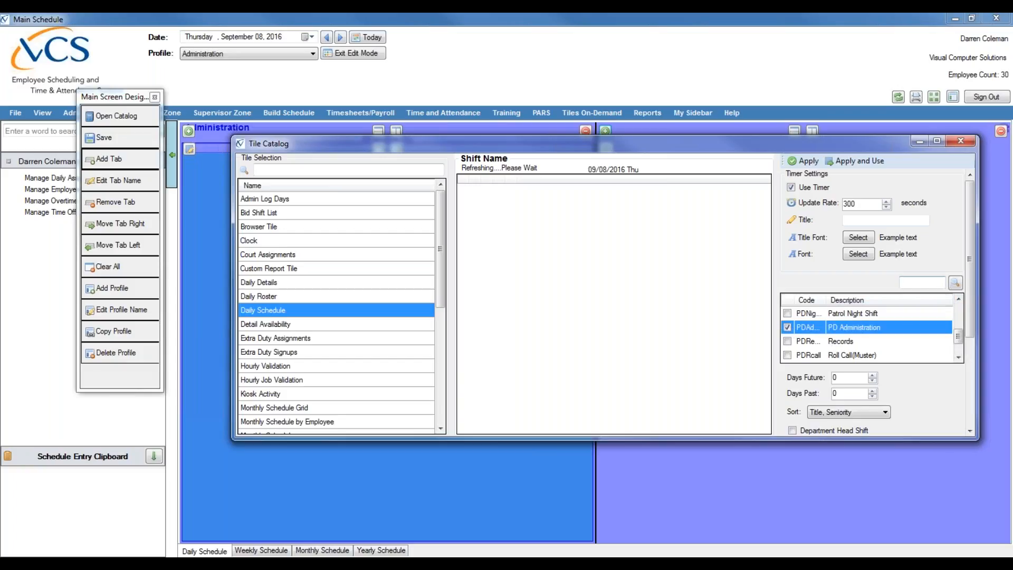
scroll(956, 384, down, 5)
click(832, 298)
click(824, 313)
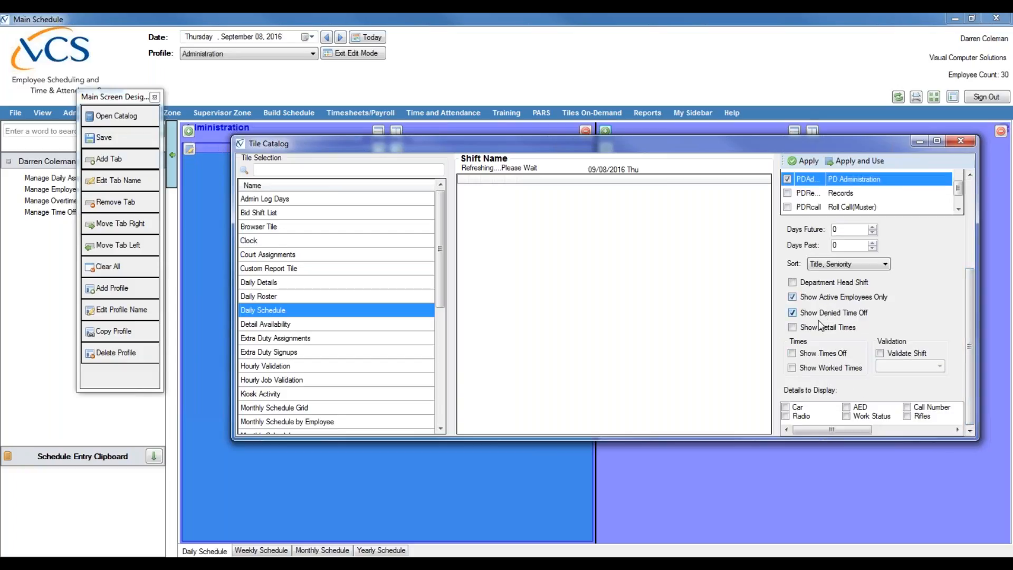
click(808, 355)
- Preview the PD Administration tile, place it in the Daily Schedule tab, then save the profile and exit edit mode
click(807, 161)
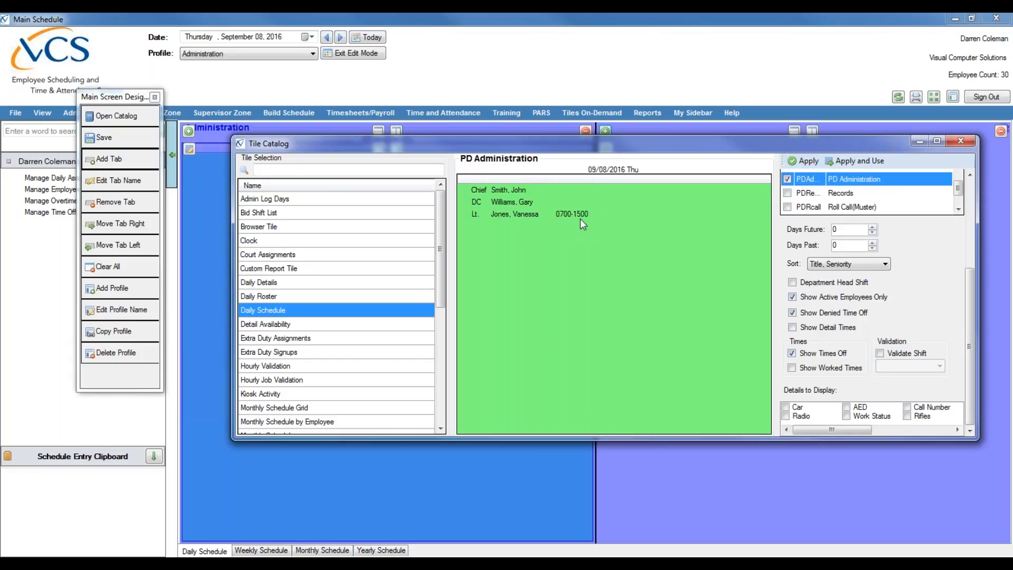
click(854, 161)
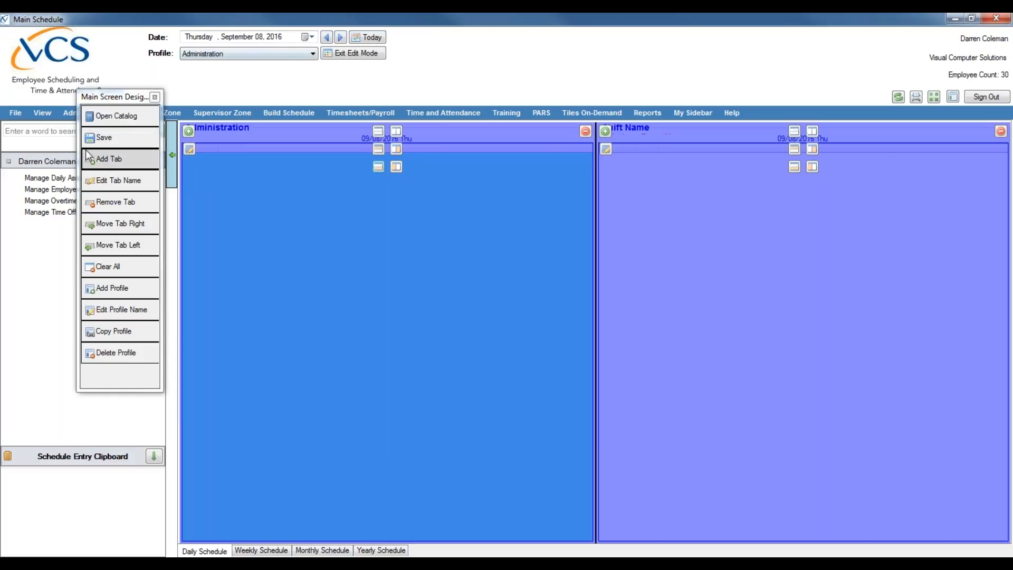
click(110, 138)
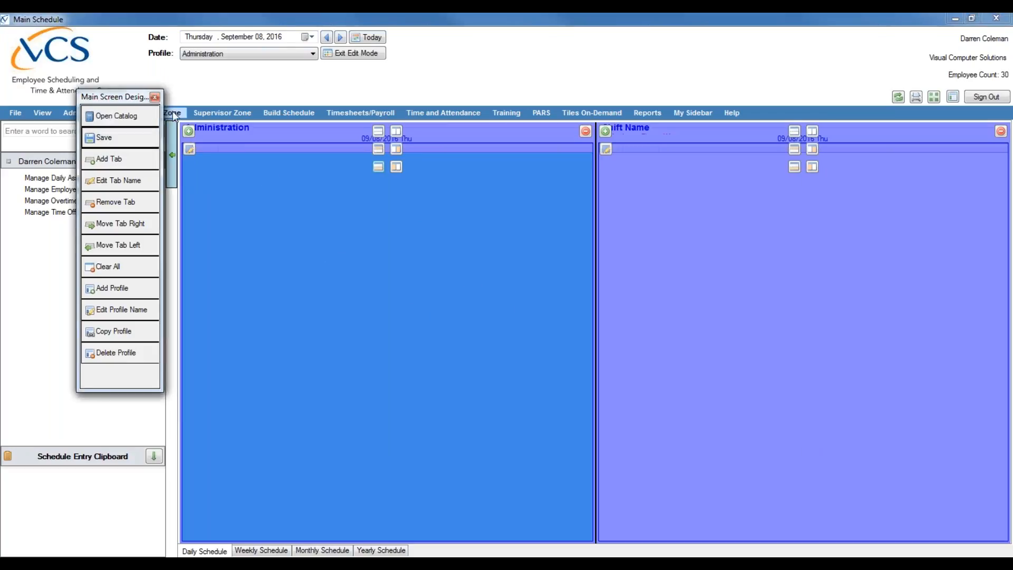
click(350, 53)
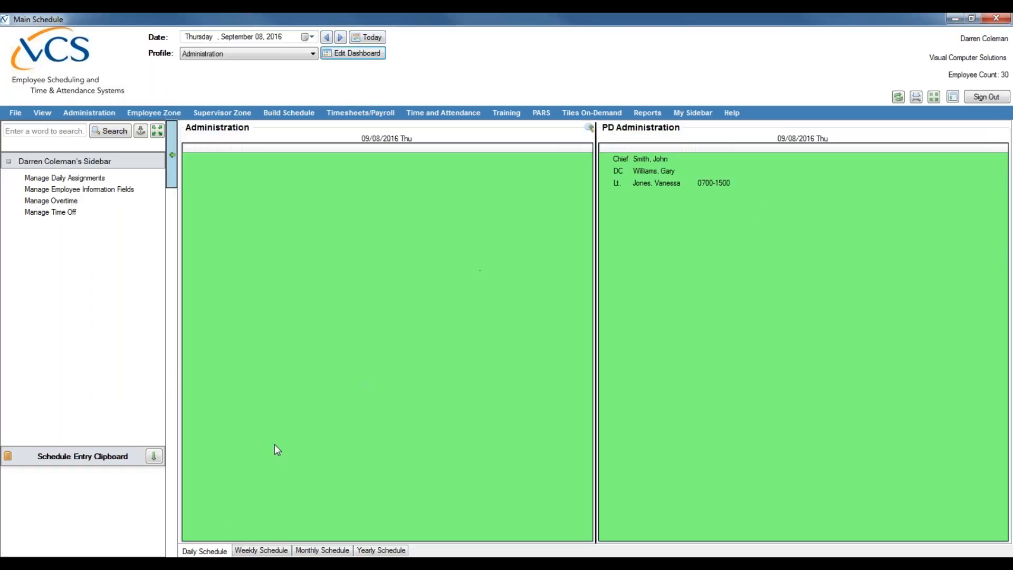
- View the Weekly, Monthly and Yearly Schedule tabs and return to the Daily Schedule tab
click(266, 552)
click(321, 550)
click(376, 550)
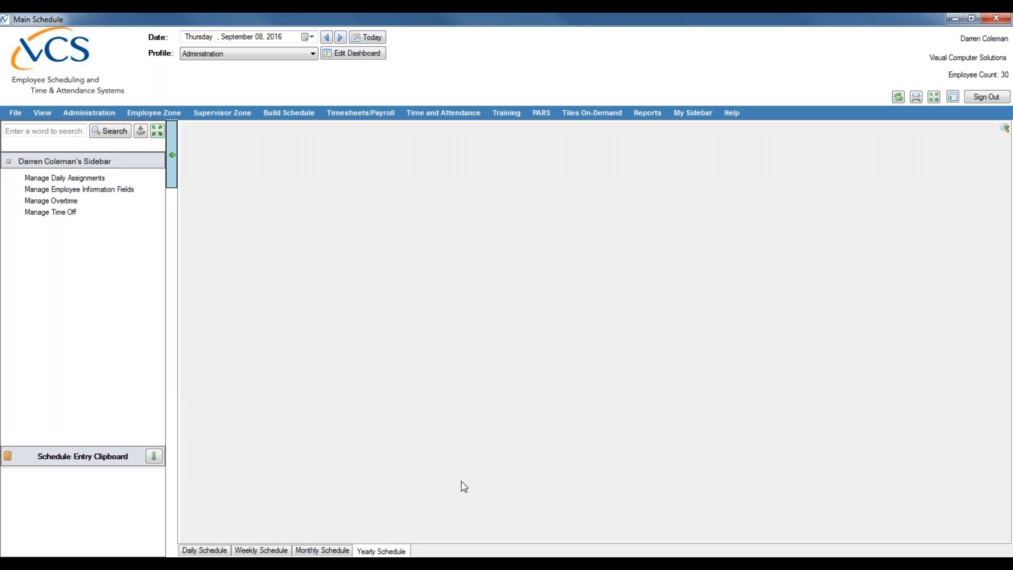
click(214, 551)
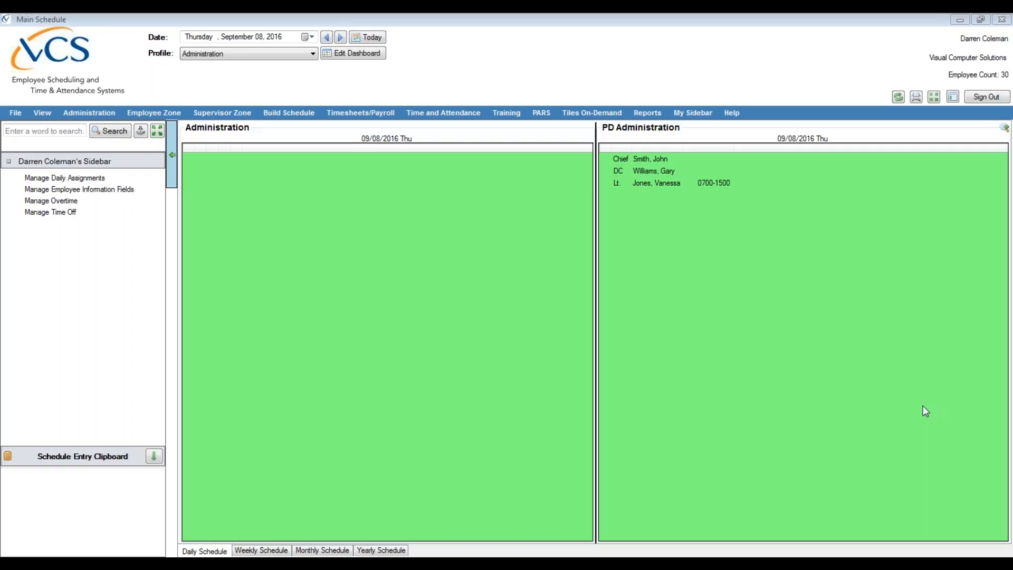
click(830, 309)
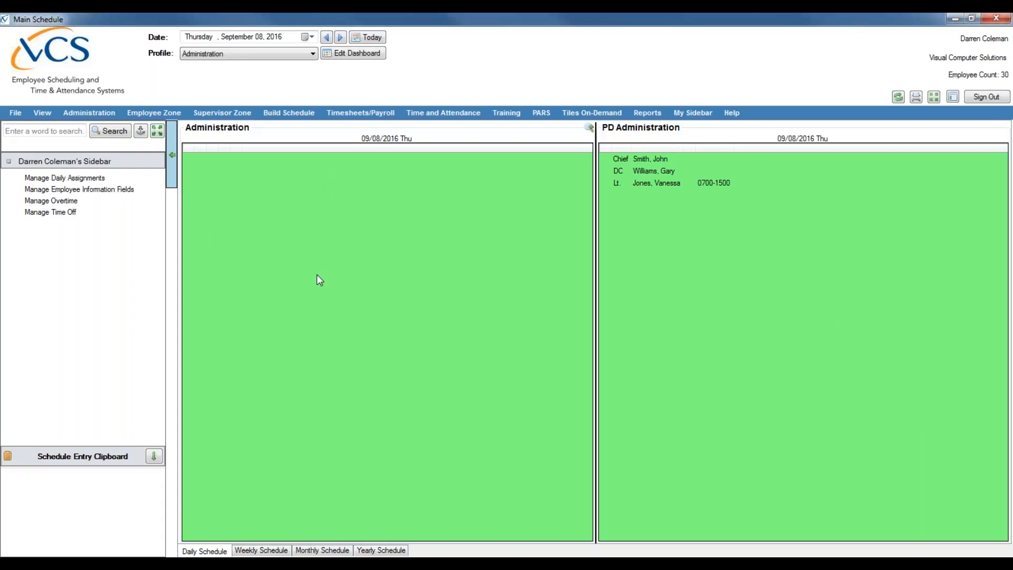
- Display the Police Dept. Schedule profile for comparison and switch back to the Administration profile
click(296, 54)
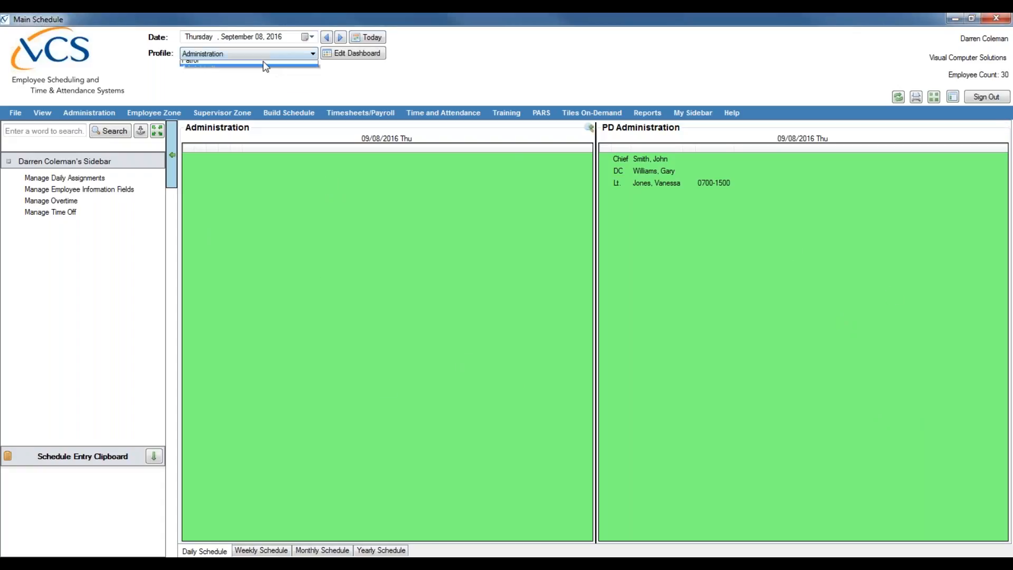
click(249, 64)
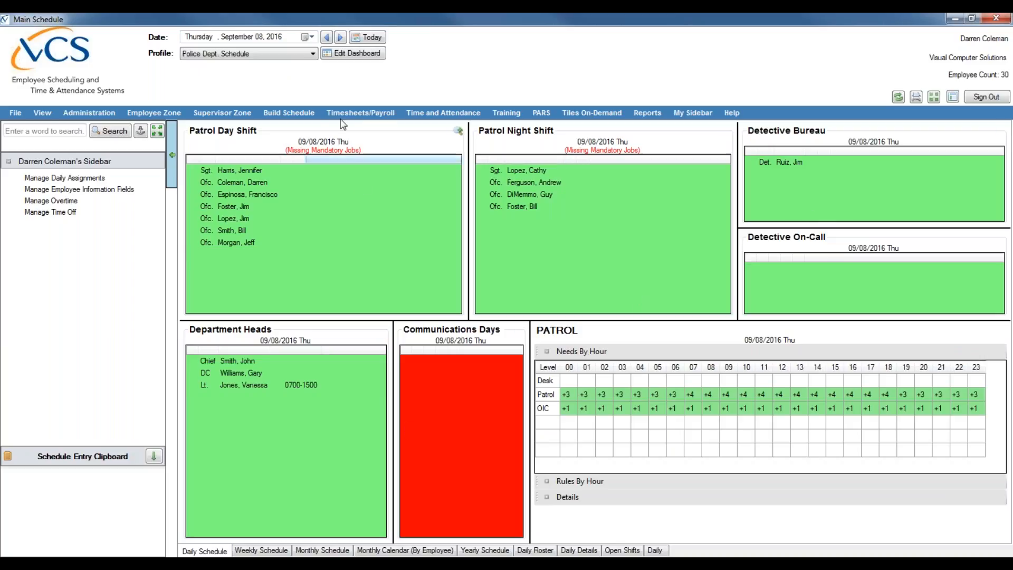
click(312, 53)
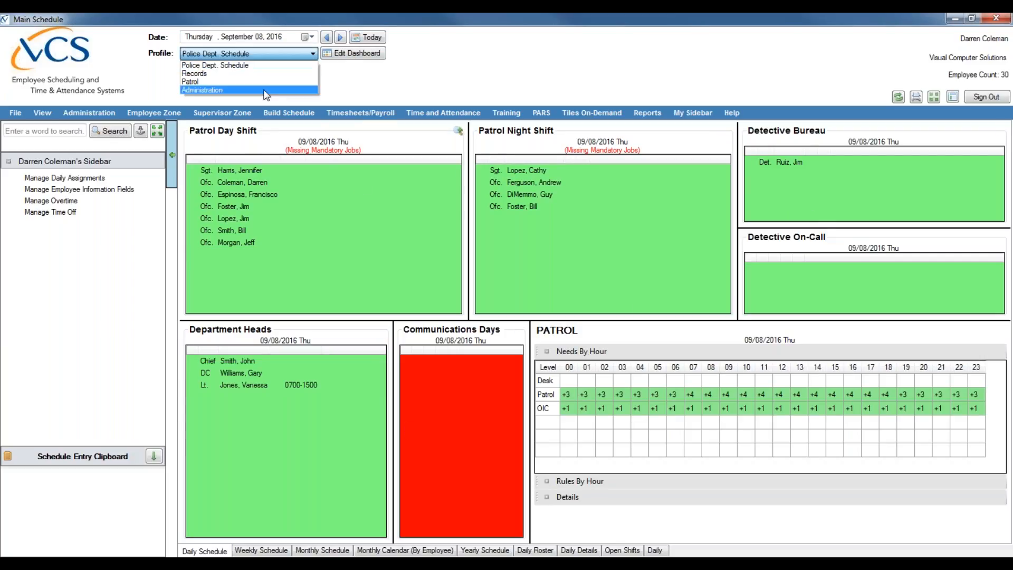
click(267, 94)
- Enter dashboard edit mode, narrow the Administration tile in favour of PD Administration, and widen it back to roughly equal widths
click(352, 54)
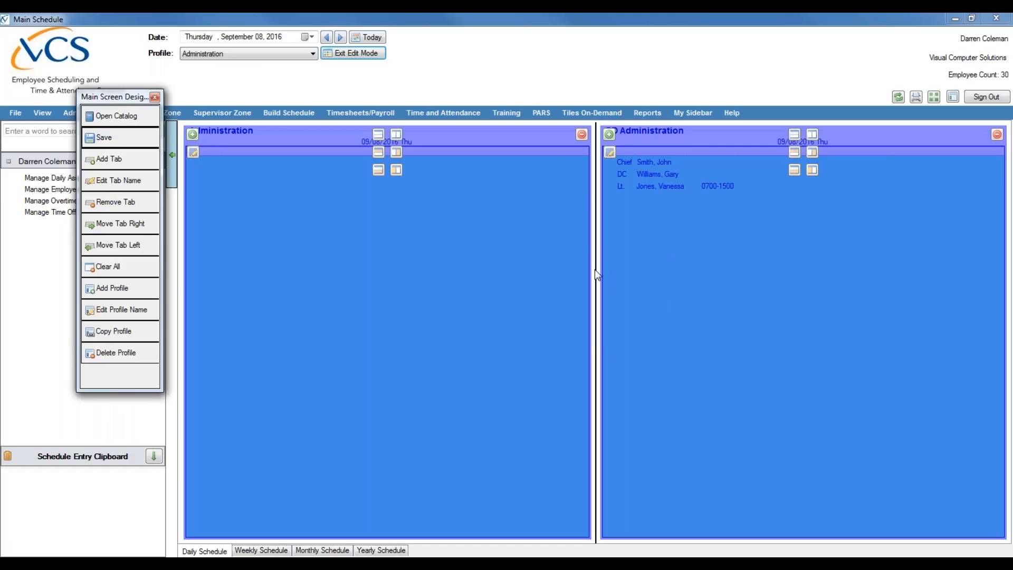
drag(596, 274, 433, 289)
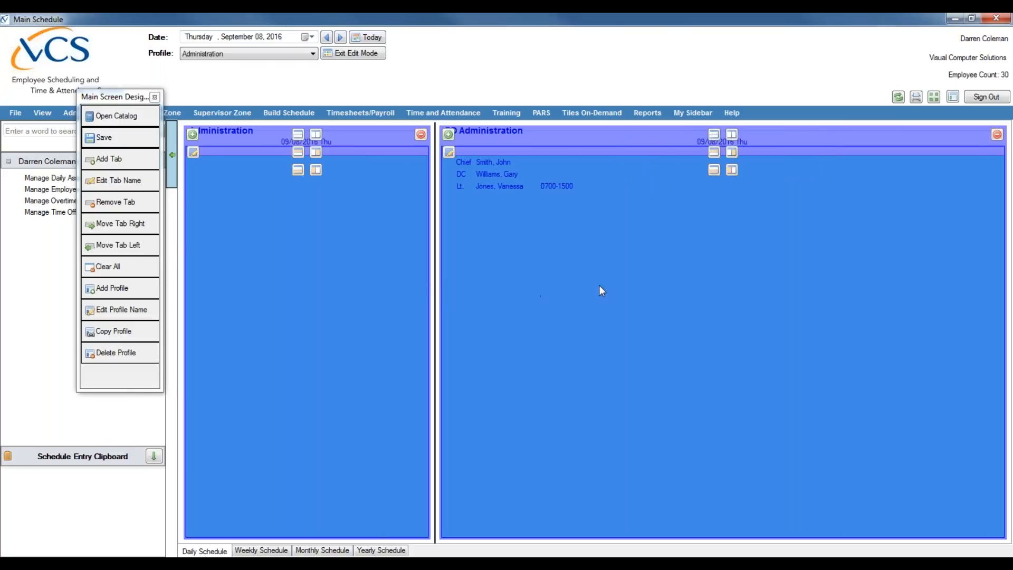
drag(430, 324, 587, 319)
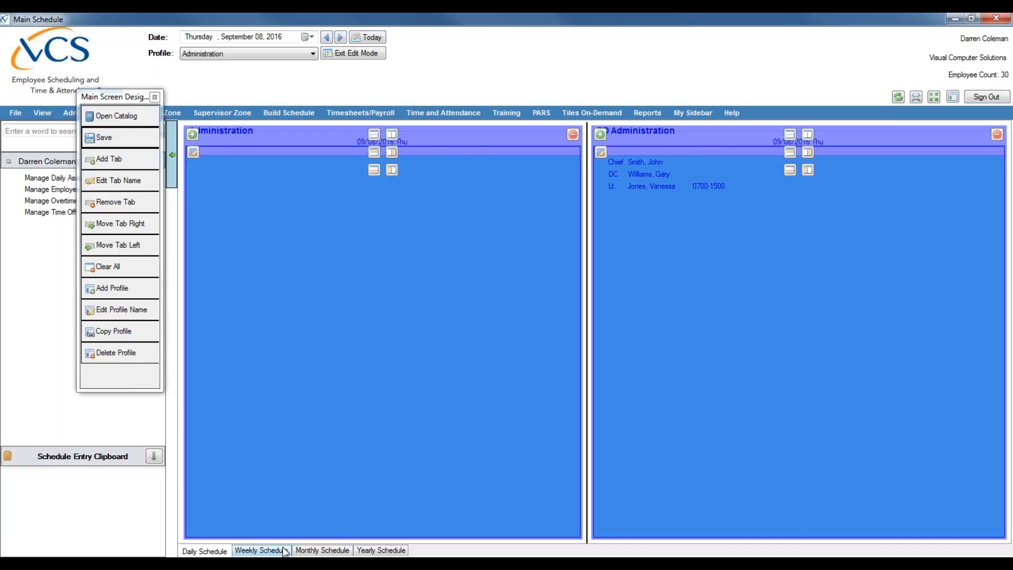
- Choose the Weekly Schedule tile for the Weekly Schedule tab and enable its timer with a 300-second update rate
click(317, 550)
click(282, 550)
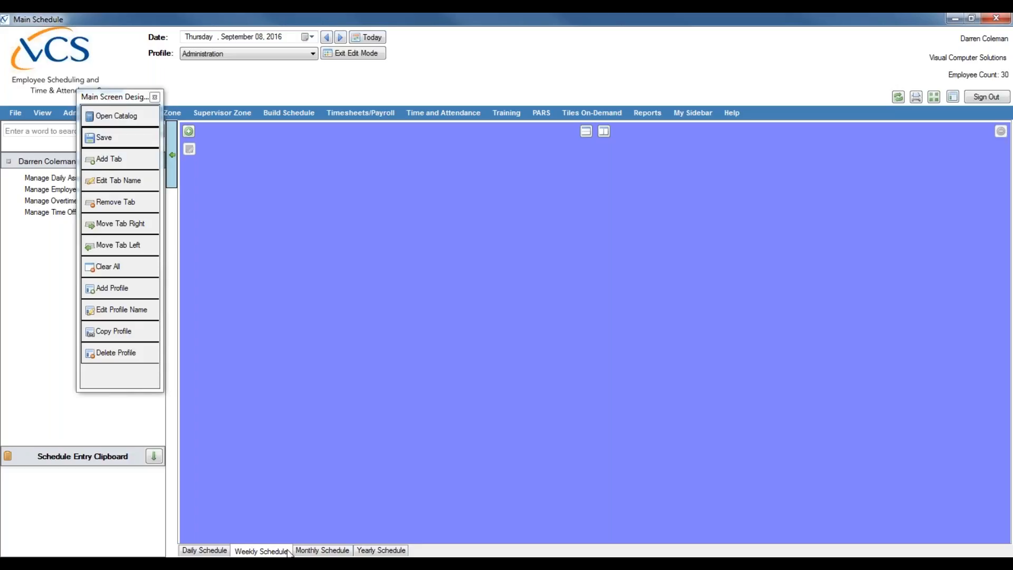
click(187, 132)
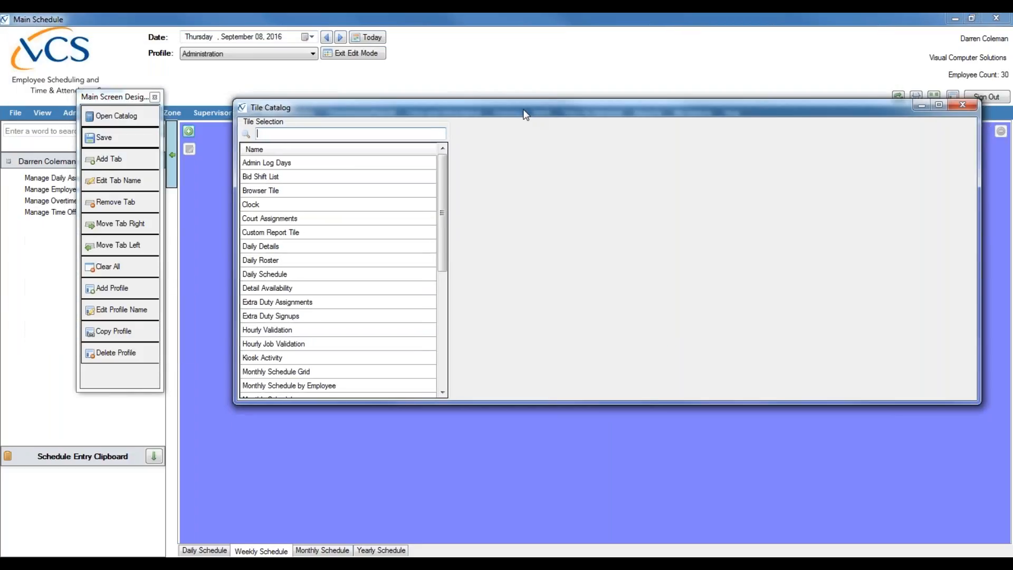
drag(436, 183, 269, 379)
click(263, 372)
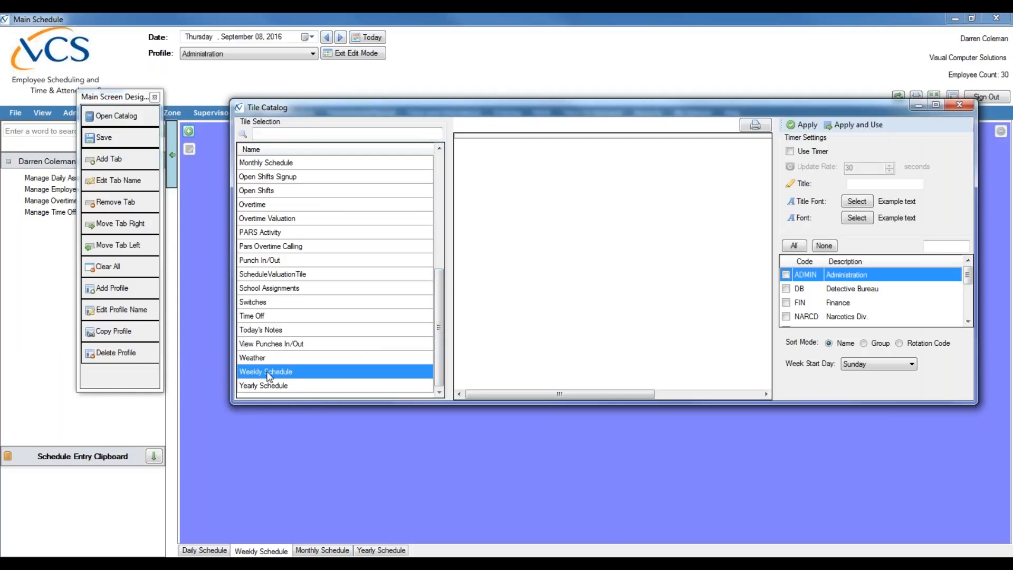
click(789, 150)
click(862, 167)
text(0)
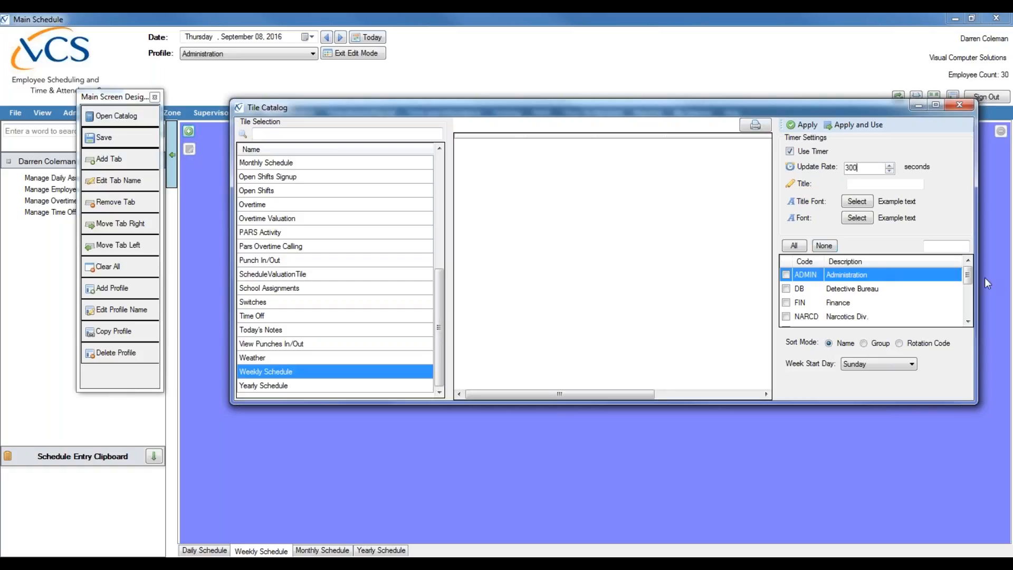
- Include all groups in the weekly schedule tile, from Administration through Traffic
click(968, 298)
drag(970, 298, 969, 276)
click(786, 275)
click(786, 302)
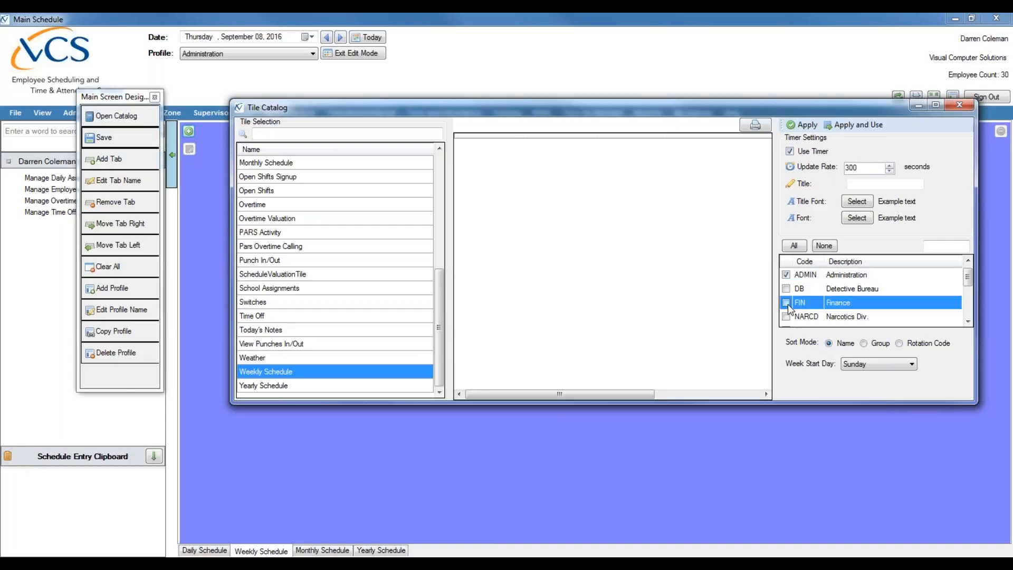
click(786, 316)
click(786, 317)
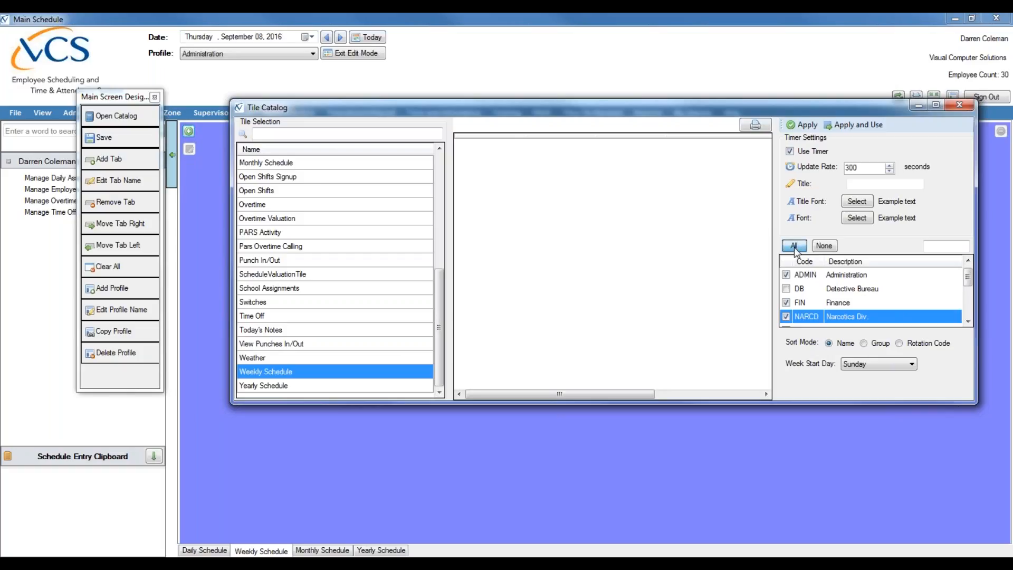
drag(968, 287, 969, 308)
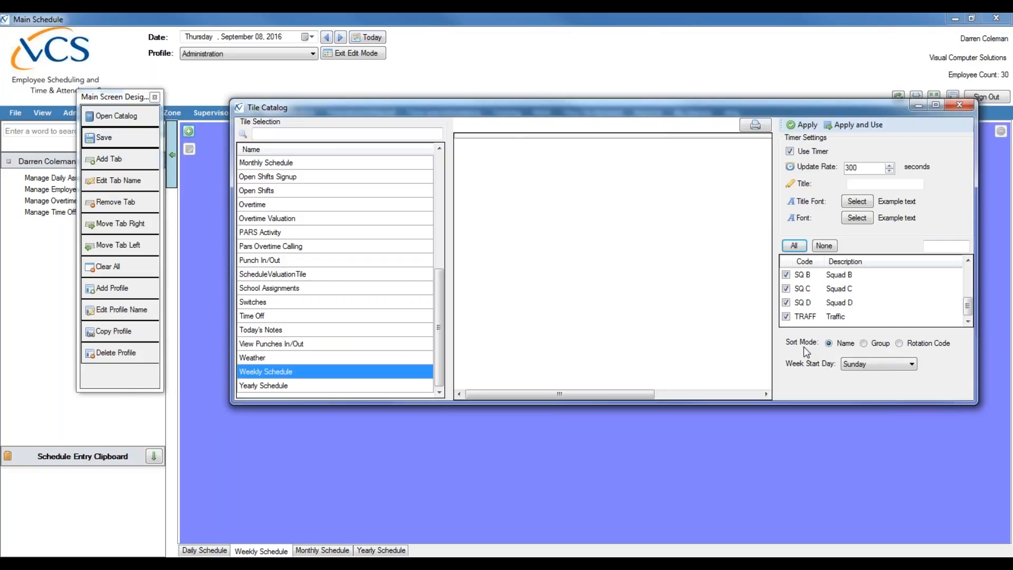
- Set the weekly tile's sort mode to Group with Sunday as the week start day, and preview the schedule
click(870, 343)
click(851, 366)
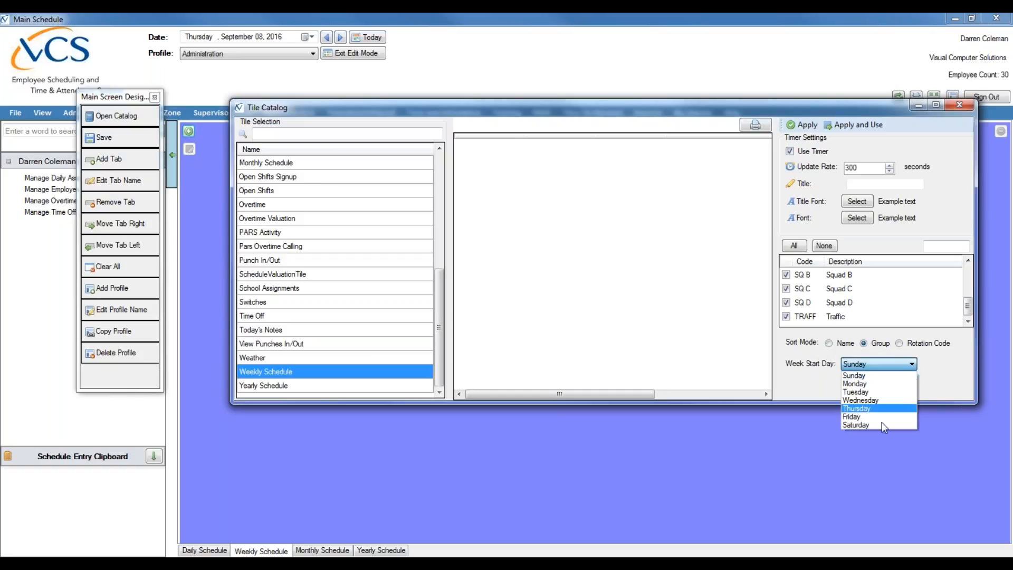
click(865, 376)
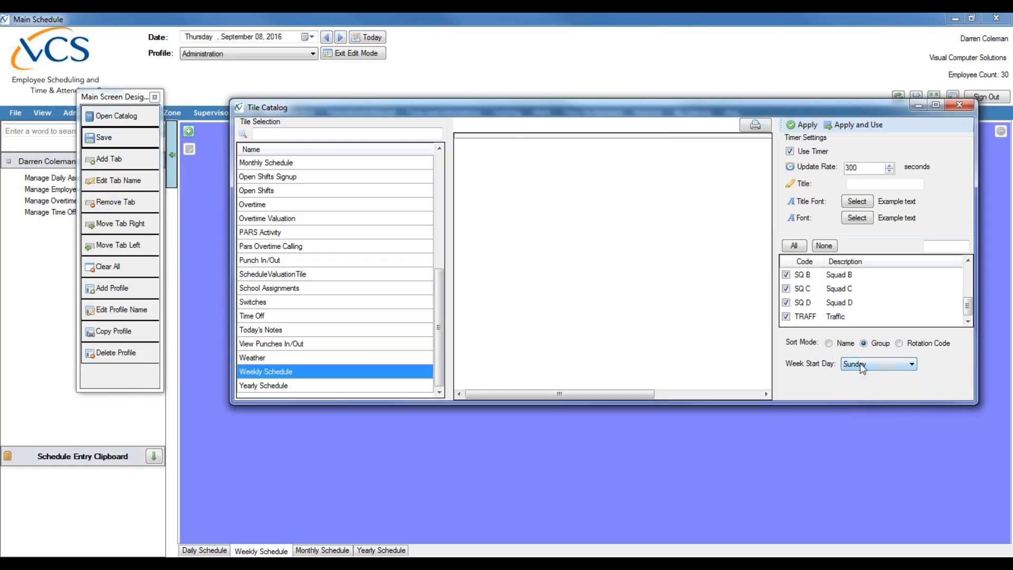
click(810, 130)
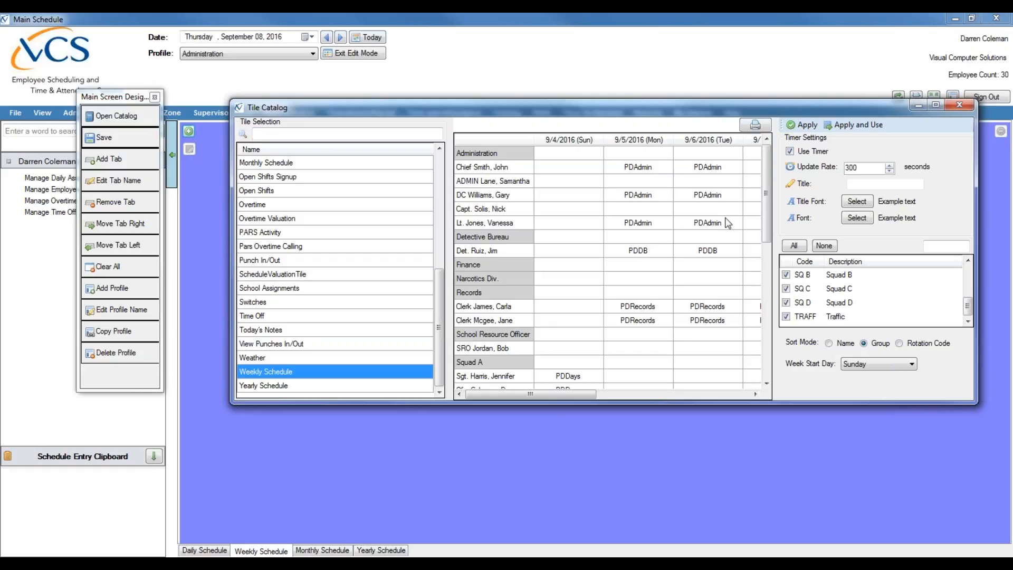
scroll(506, 227, down, 4)
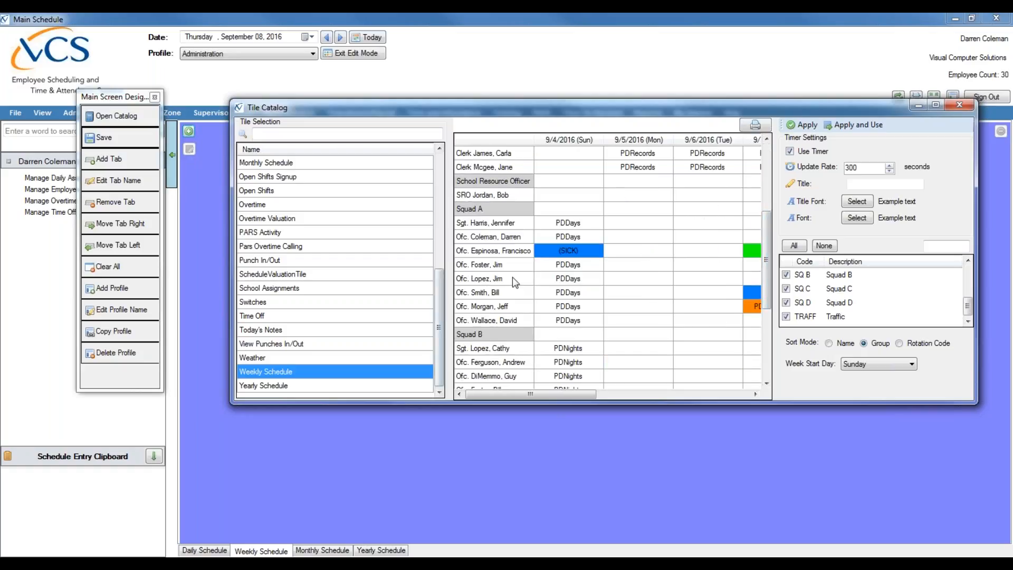
- Place the weekly tile in the Weekly Schedule tab, exit edit mode saving the changes, and review the full weekly schedule
click(843, 126)
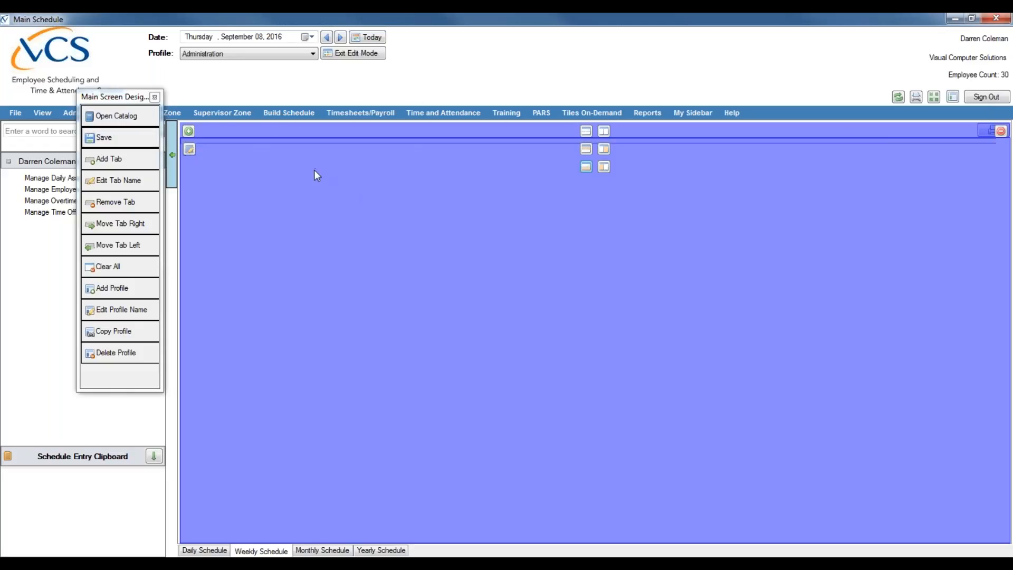
click(357, 55)
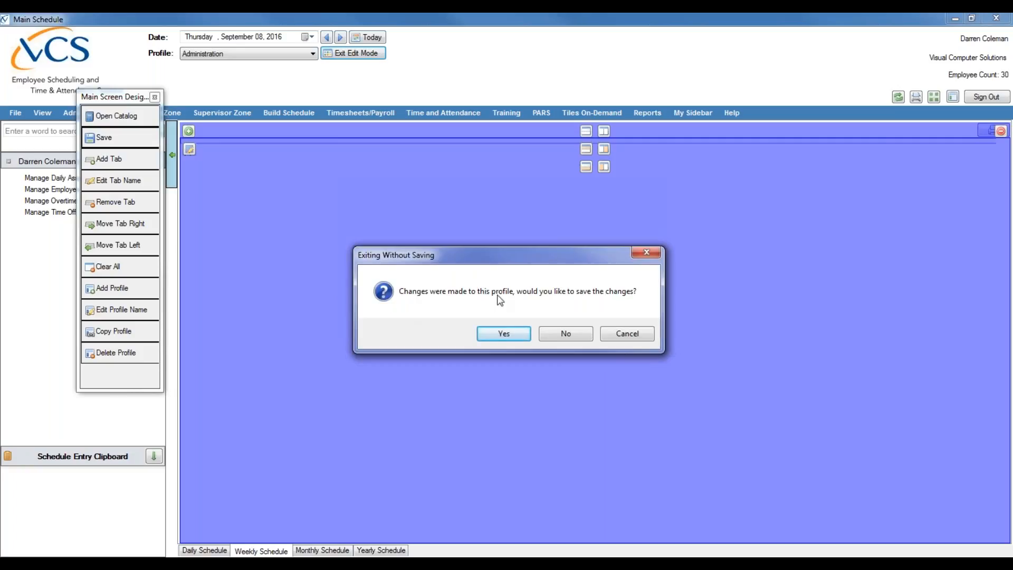
click(510, 332)
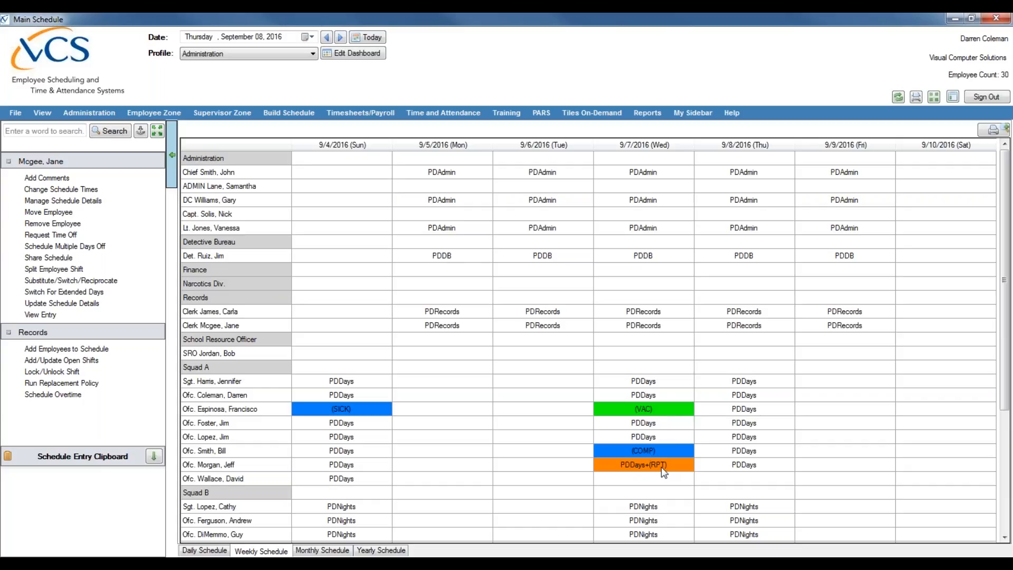
scroll(617, 337, down, 5)
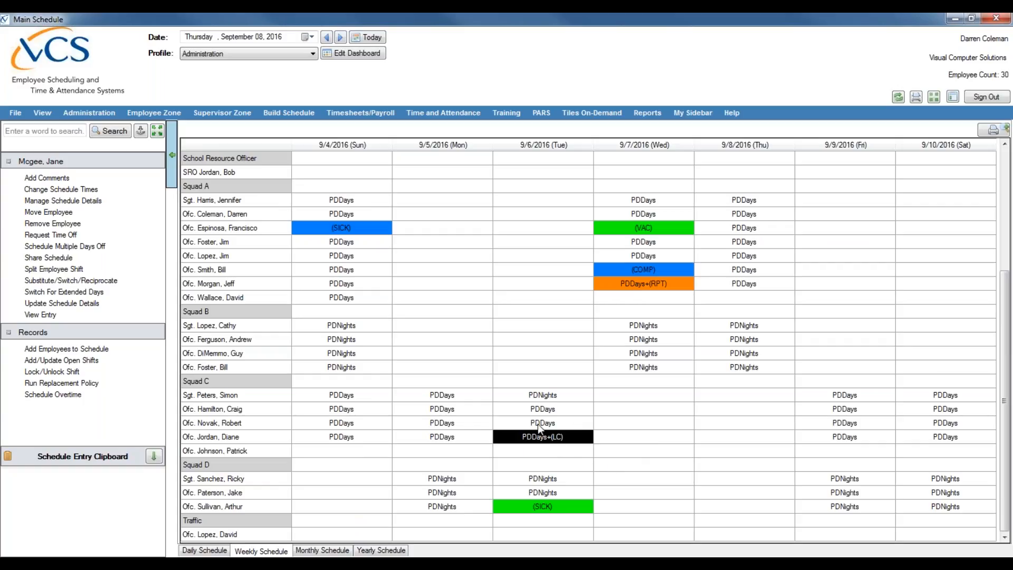
scroll(547, 421, up, 5)
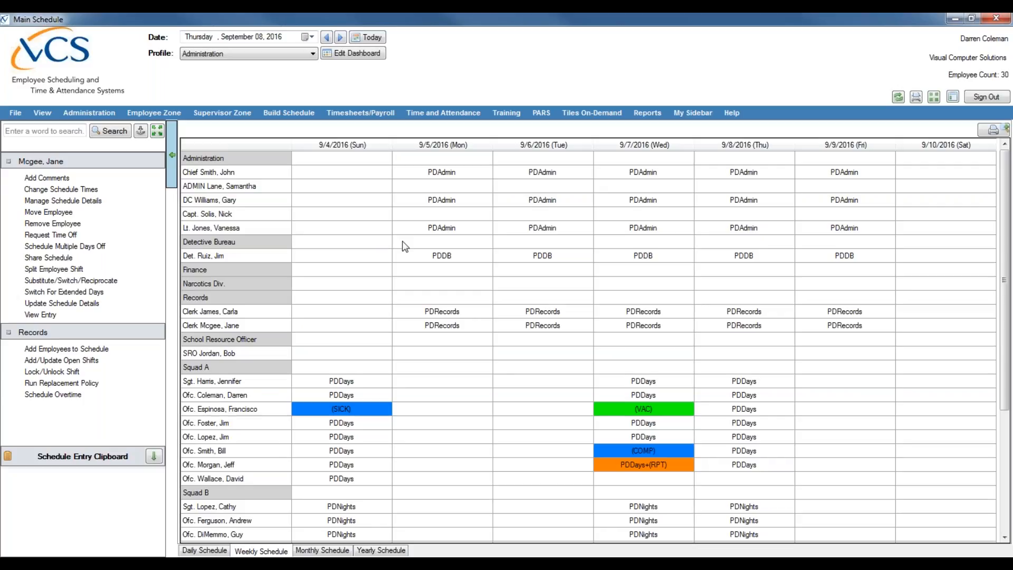
- Put the dashboard back into edit mode and open the tile catalog for the empty Monthly Schedule tab
click(348, 53)
click(376, 58)
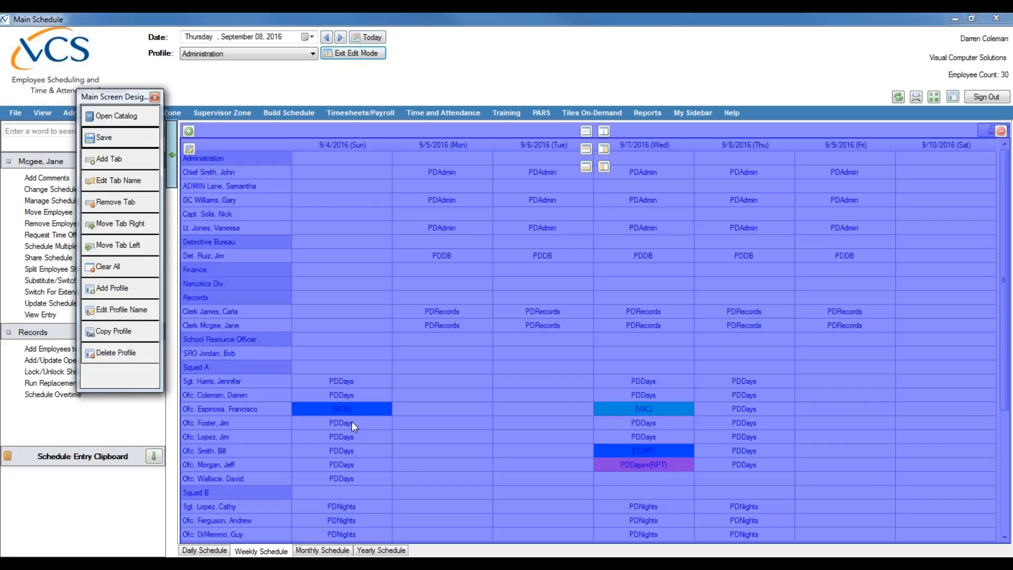
click(323, 551)
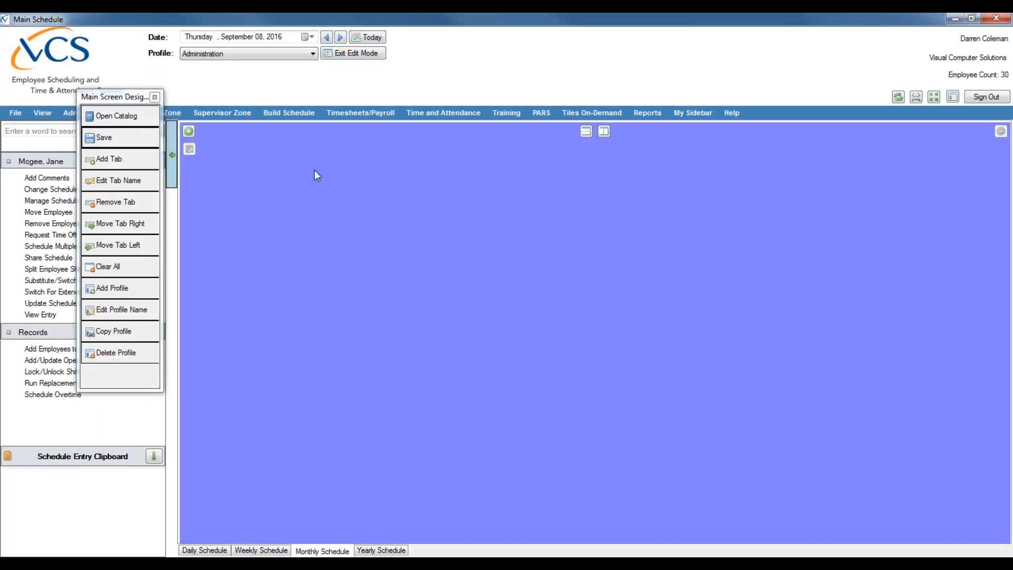
click(189, 132)
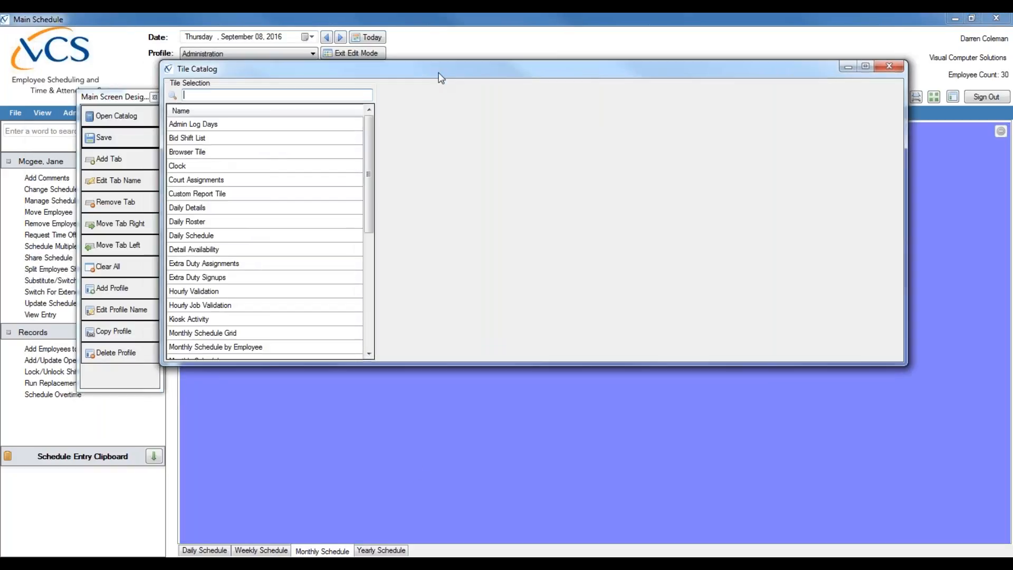
scroll(356, 211, down, 3)
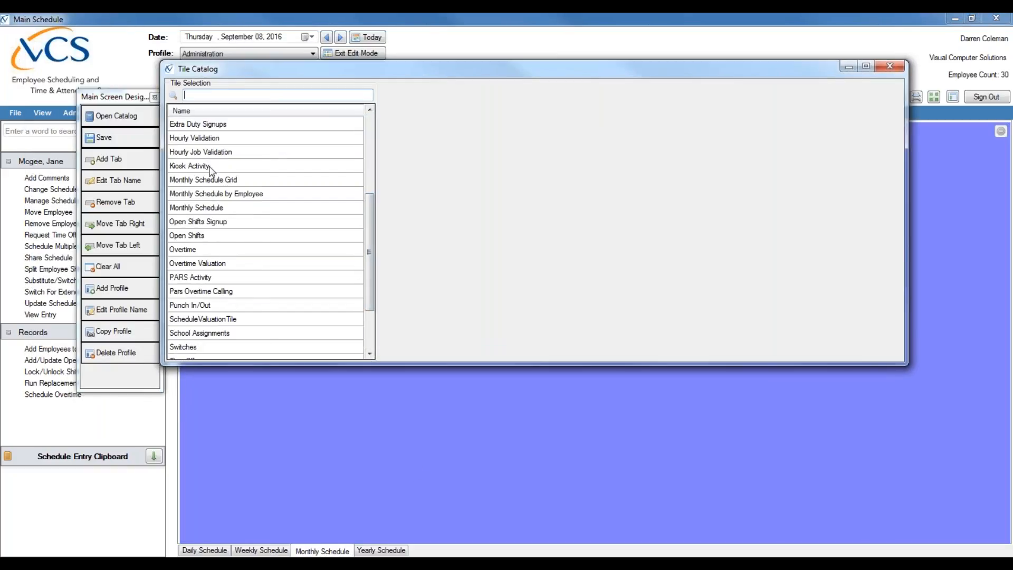
- Compare the Monthly Schedule Grid, Monthly Schedule by Employee and Monthly Schedule tiles in the catalog
click(206, 181)
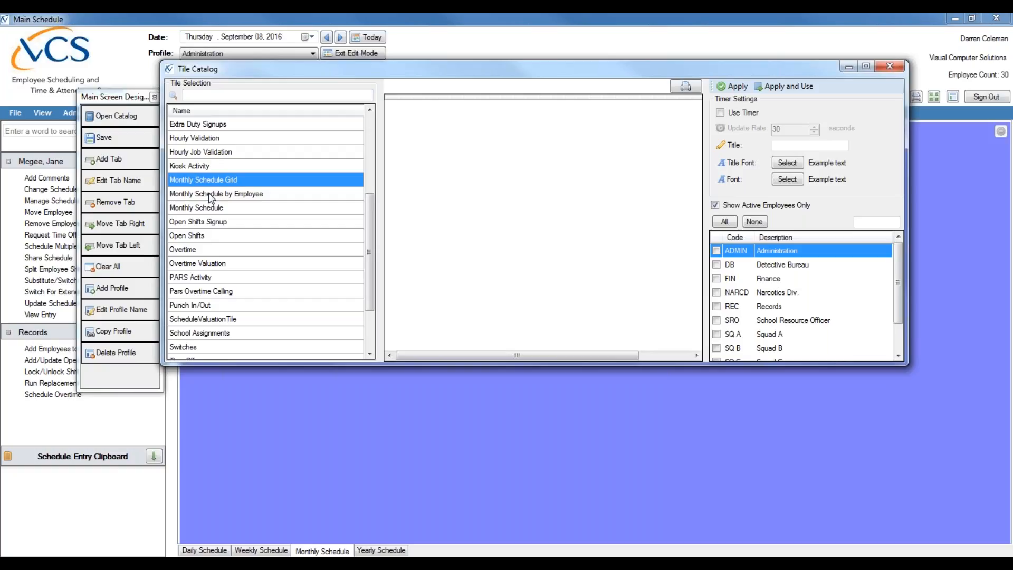
click(211, 195)
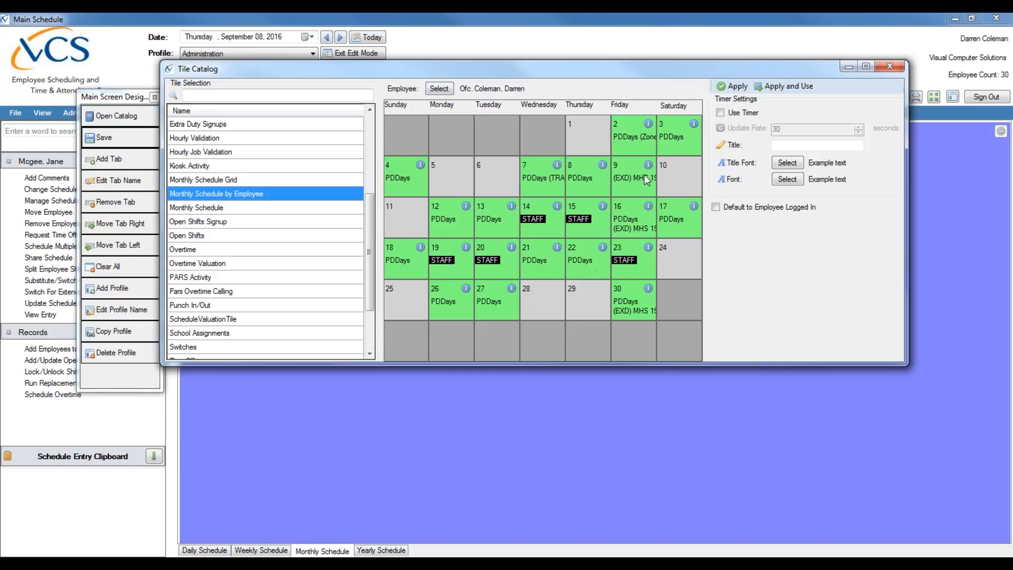
click(207, 207)
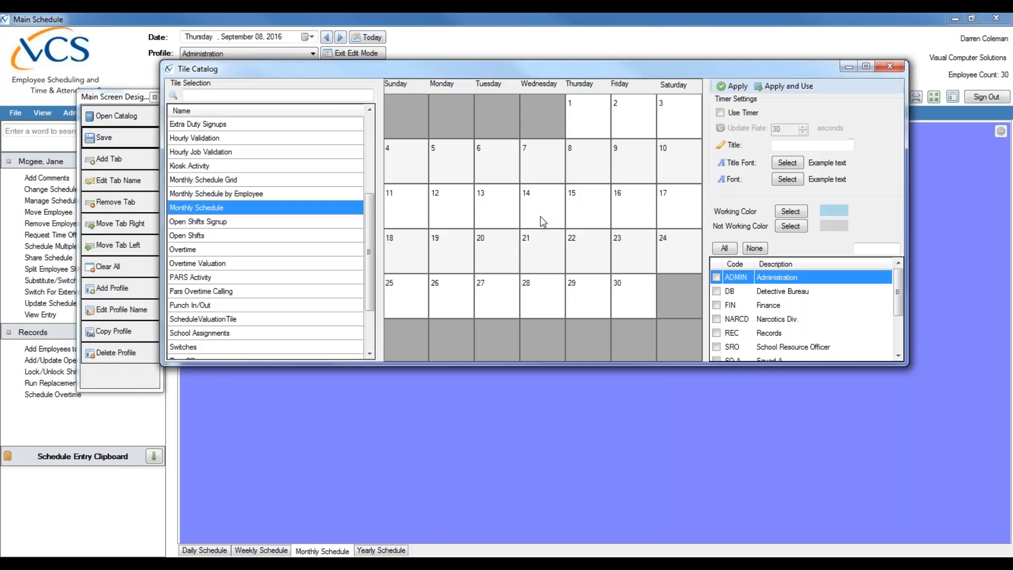
- Choose the Monthly Schedule Grid tile and enable its timer with a 300-second update rate
click(185, 179)
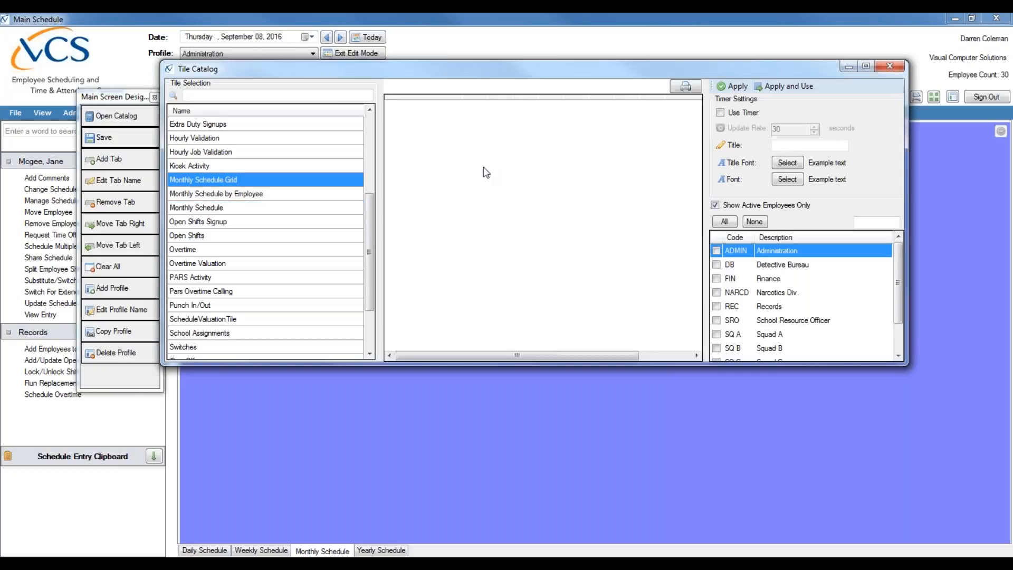
click(720, 112)
double_click(791, 129)
text(000)
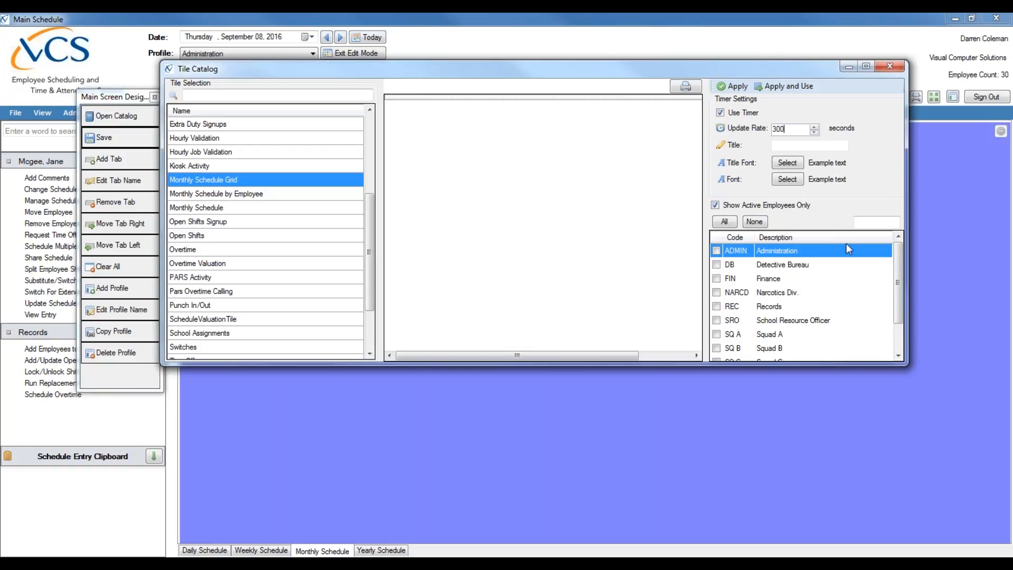
- Include all groups in the Monthly Schedule Grid tile, from Administration through Traffic
drag(900, 275, 908, 333)
scroll(890, 296, up, 1)
scroll(895, 317, down, 1)
click(717, 264)
click(716, 279)
click(716, 321)
click(731, 224)
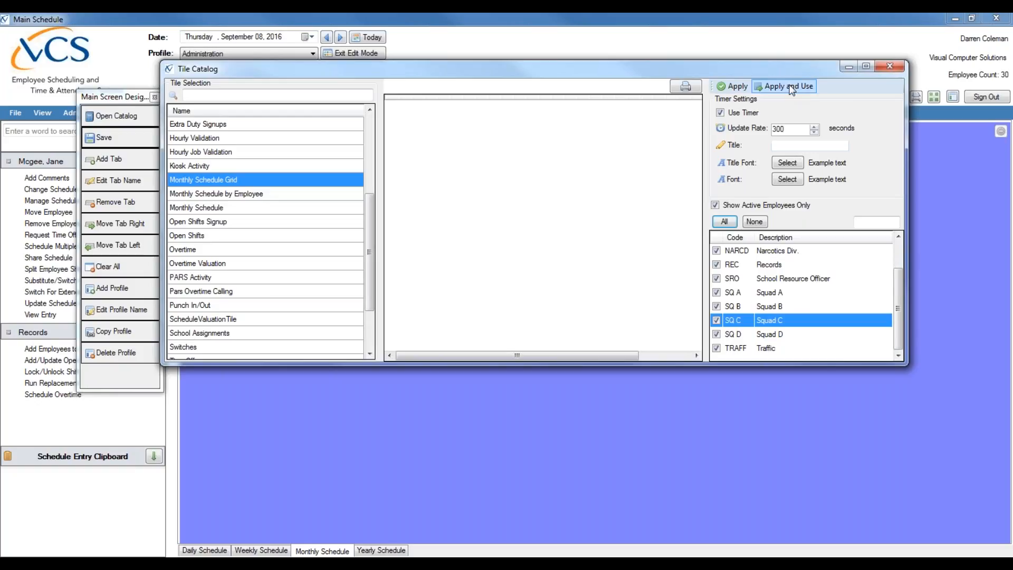
- Preview the monthly grid enlarged, then place it in the Monthly Schedule tab and exit edit mode with the layout saved
click(740, 90)
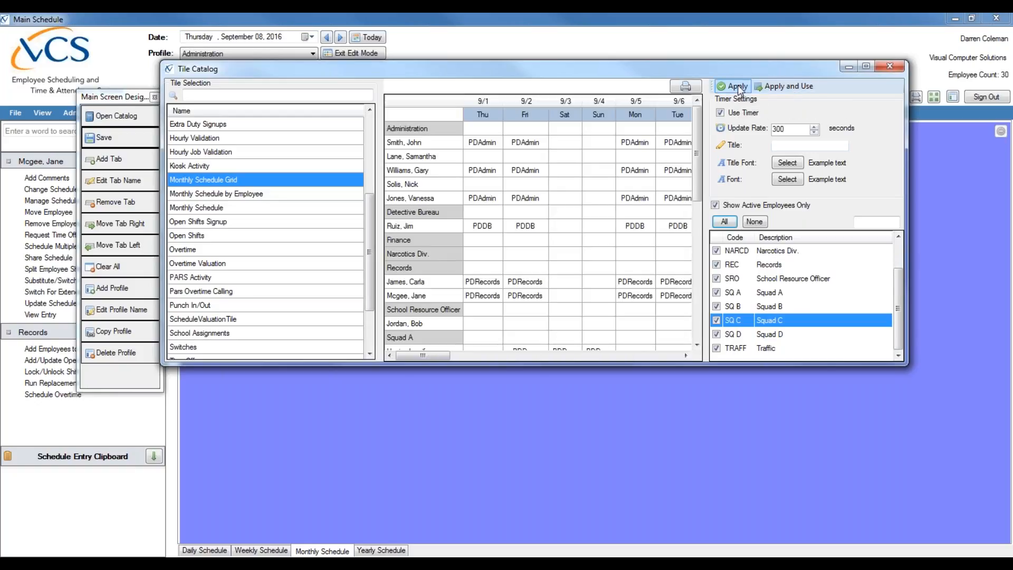
click(870, 66)
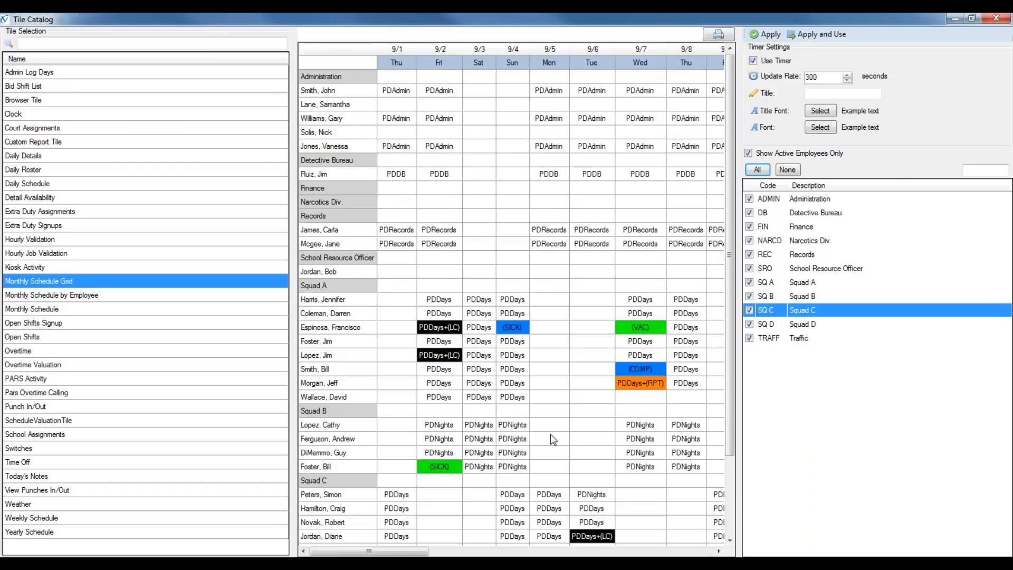
click(811, 36)
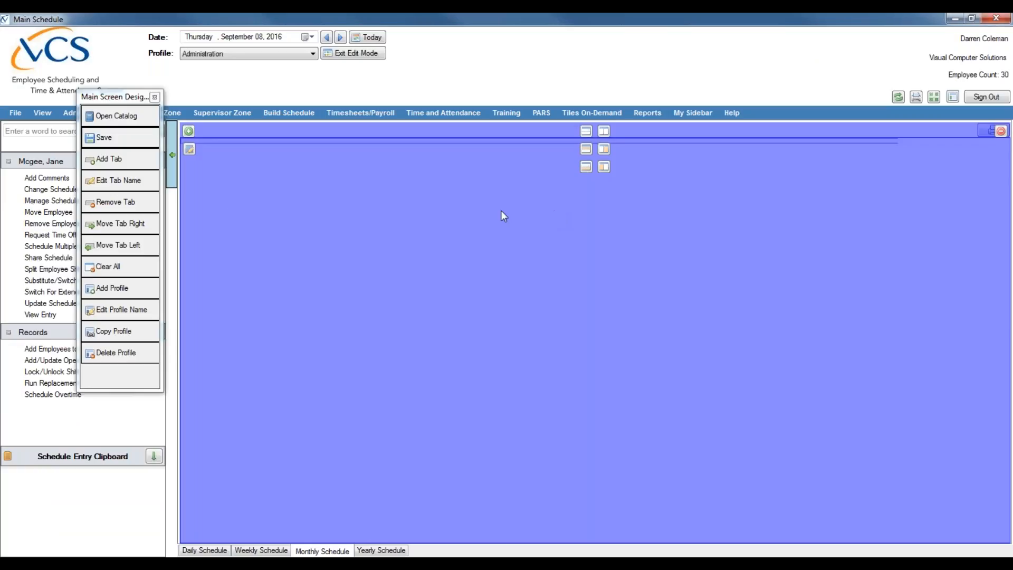
click(141, 147)
click(350, 53)
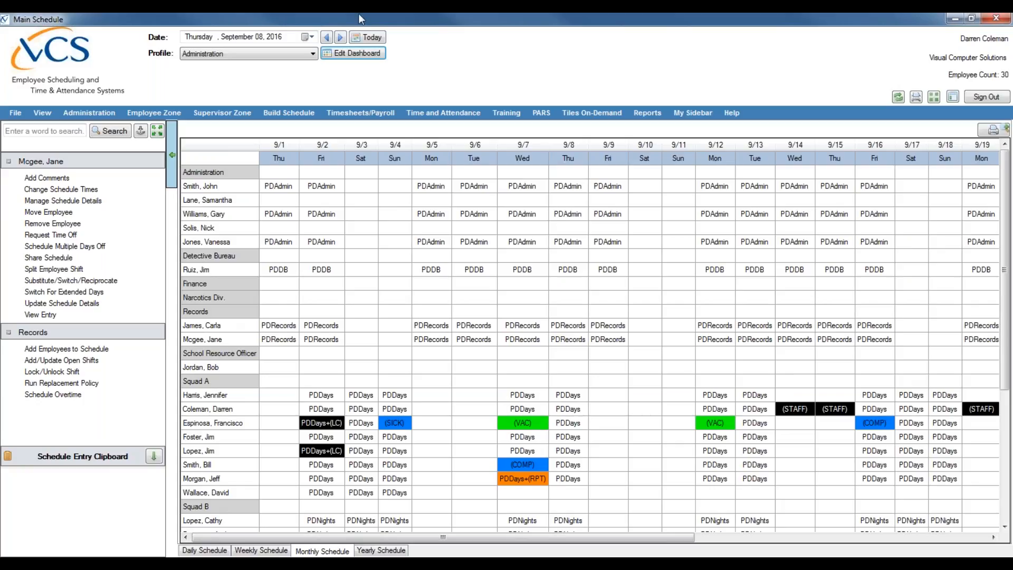
- Reenter edit mode and choose the Yearly Schedule tile from the catalog for the Yearly Schedule tab
click(360, 54)
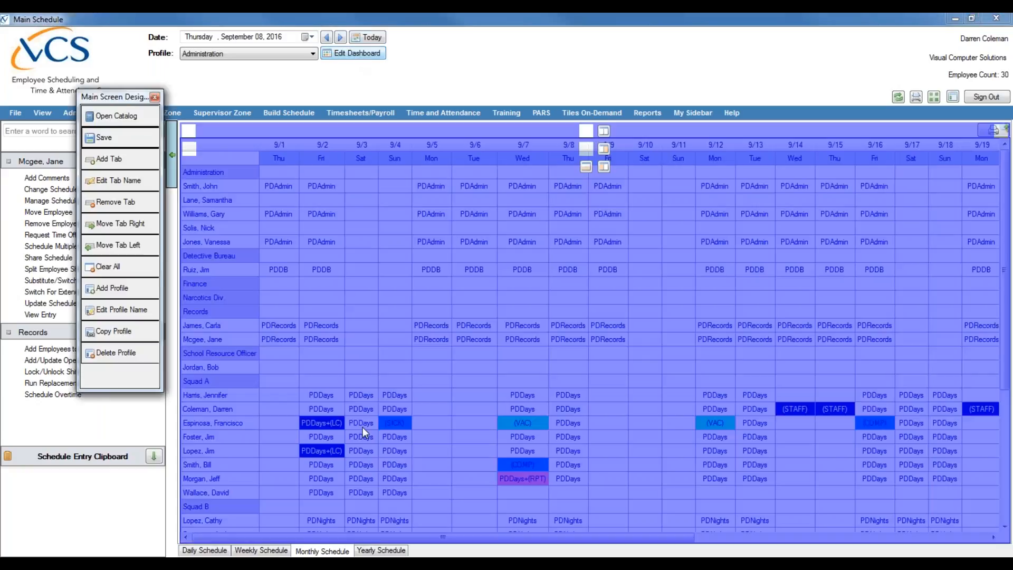
click(383, 550)
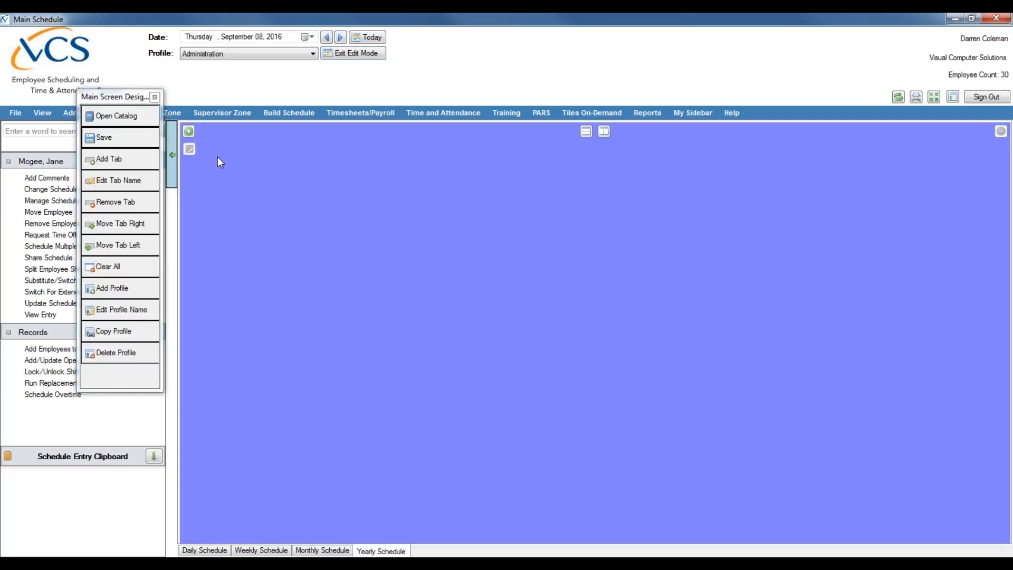
click(187, 131)
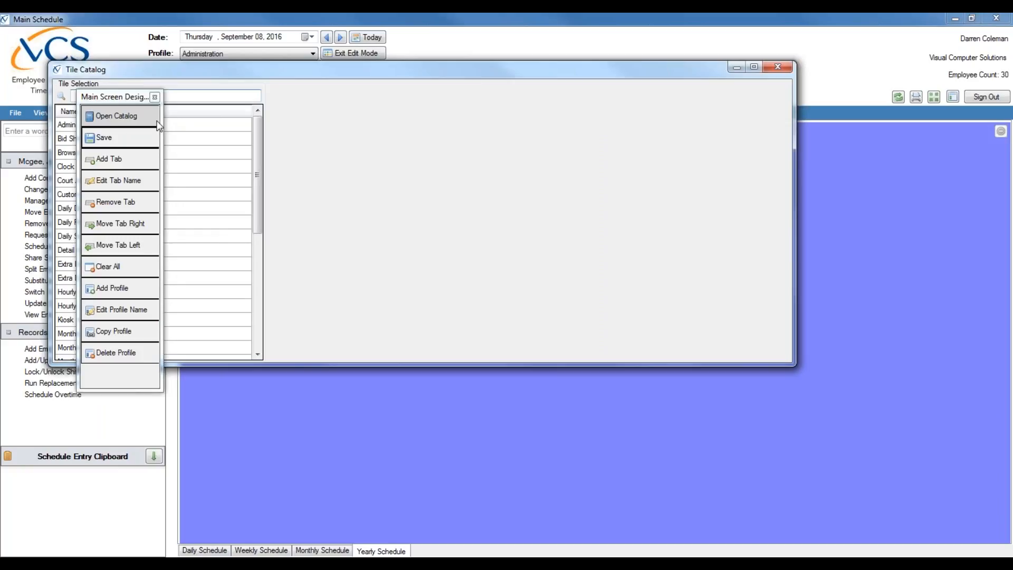
drag(283, 77, 424, 83)
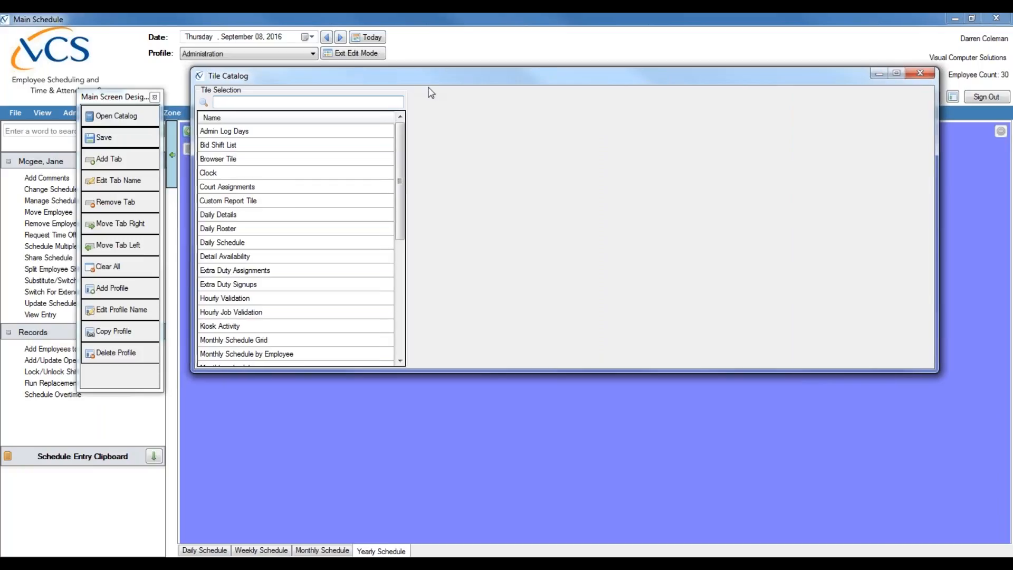
drag(405, 200, 403, 317)
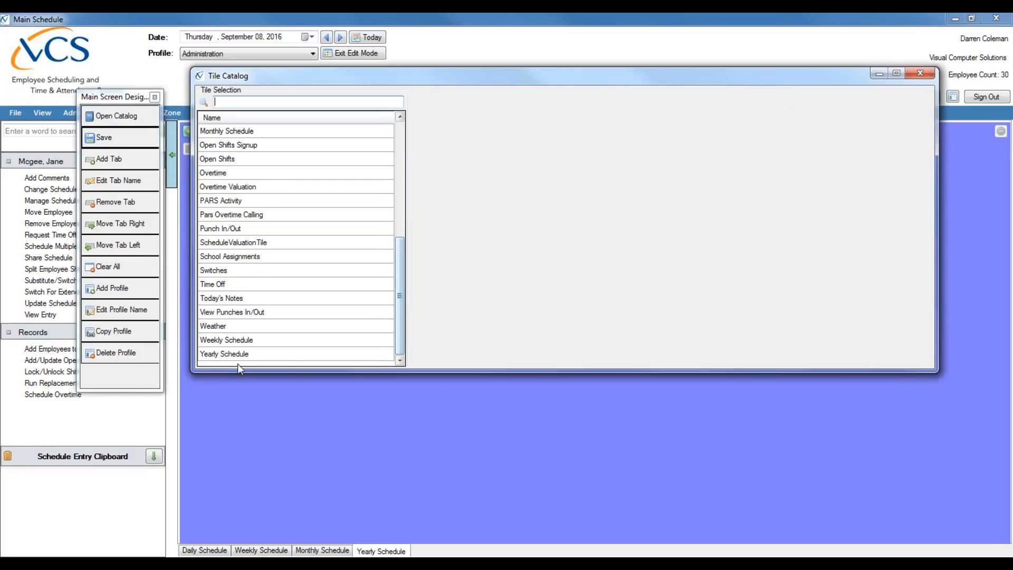
click(219, 355)
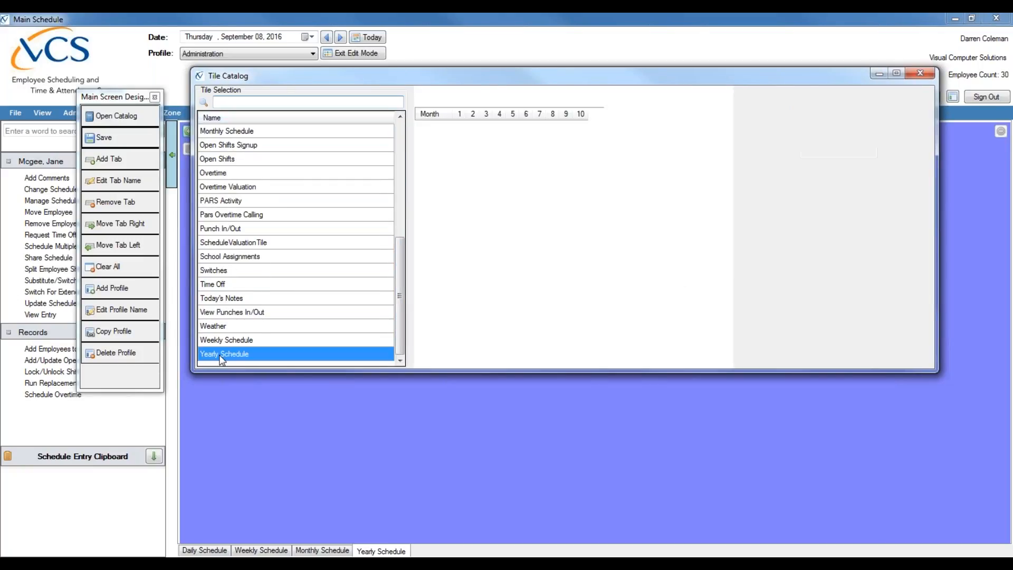
- Enable the yearly tile's timer with a 300-second update rate, place it in the Yearly Schedule tab and review it through day 31
click(749, 120)
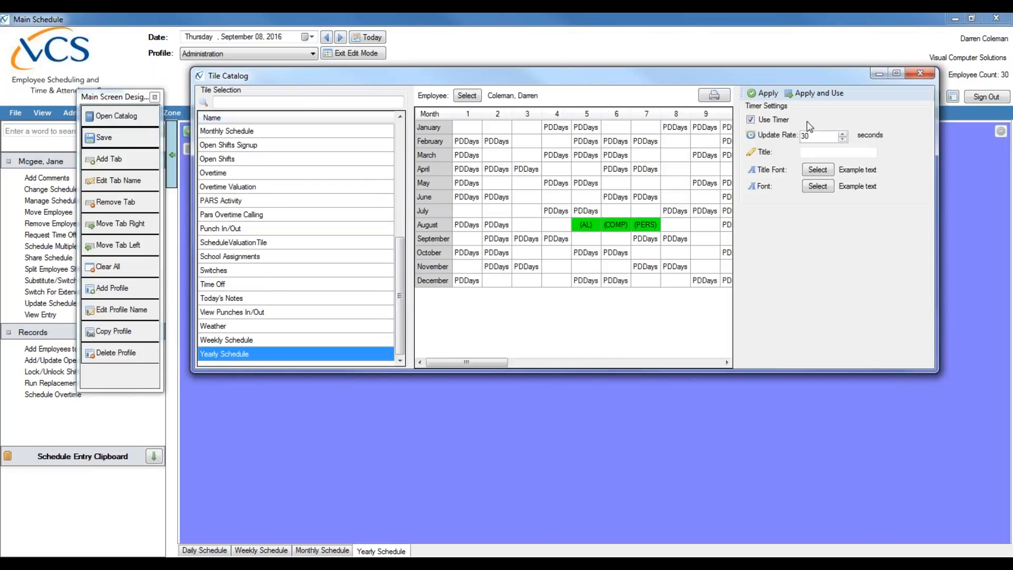
click(824, 136)
text(0)
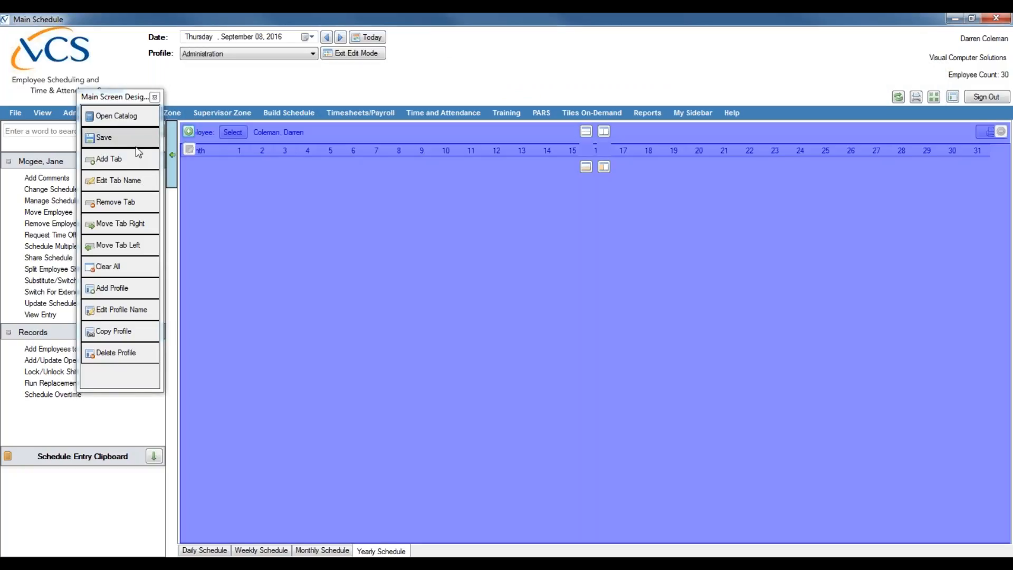
click(357, 54)
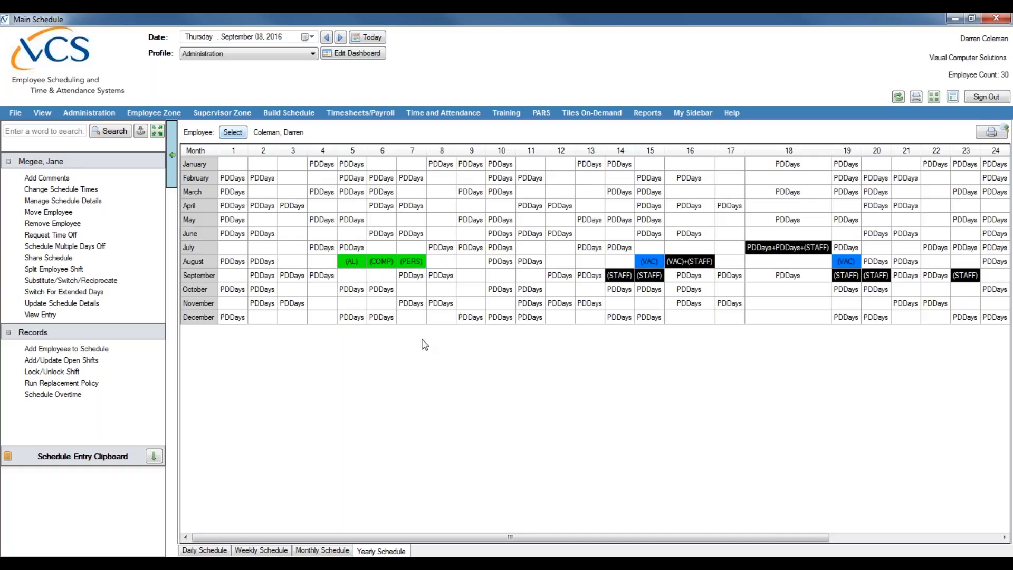
drag(472, 540, 723, 536)
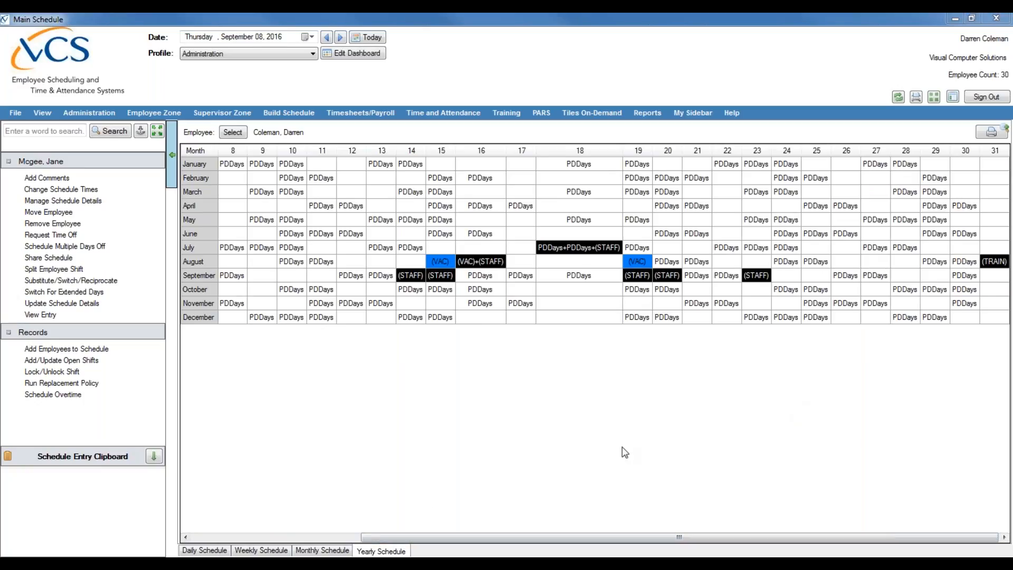
click(360, 55)
click(111, 158)
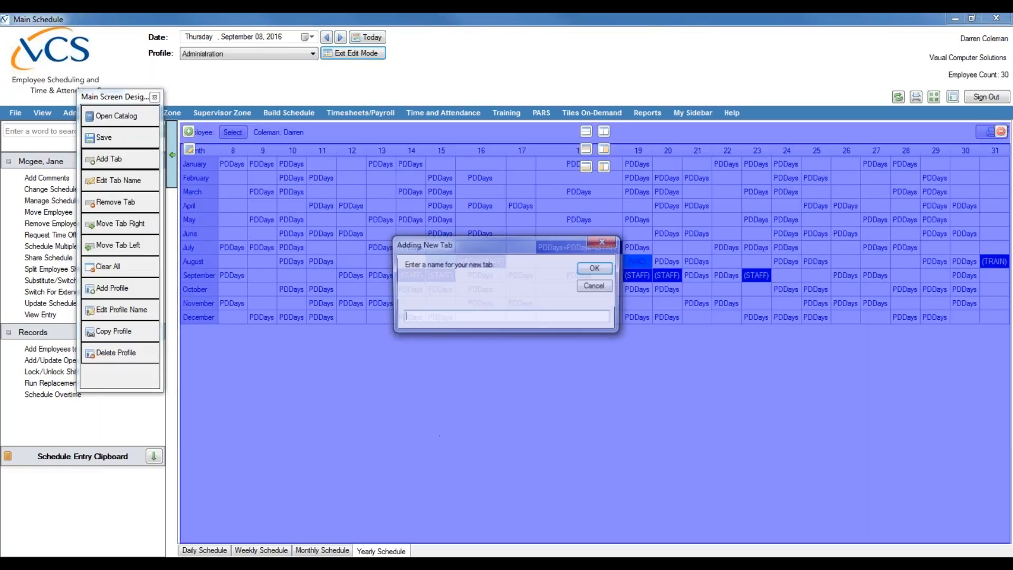
click(595, 288)
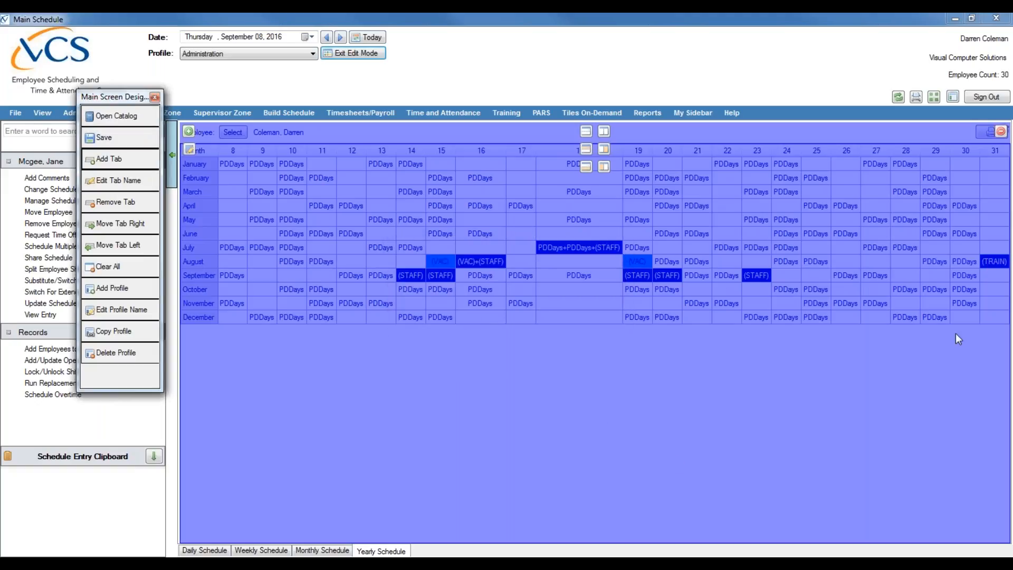
click(347, 54)
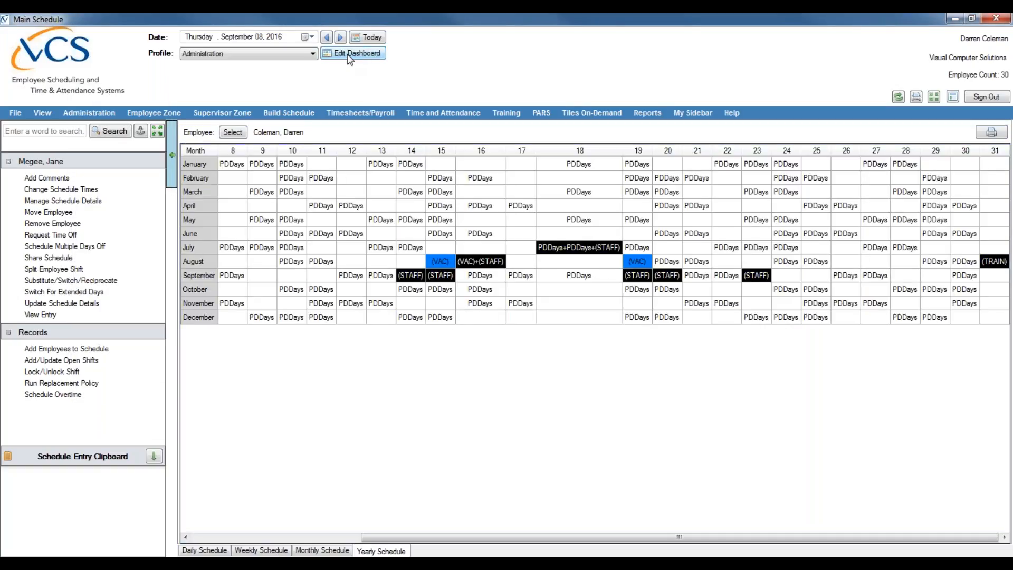
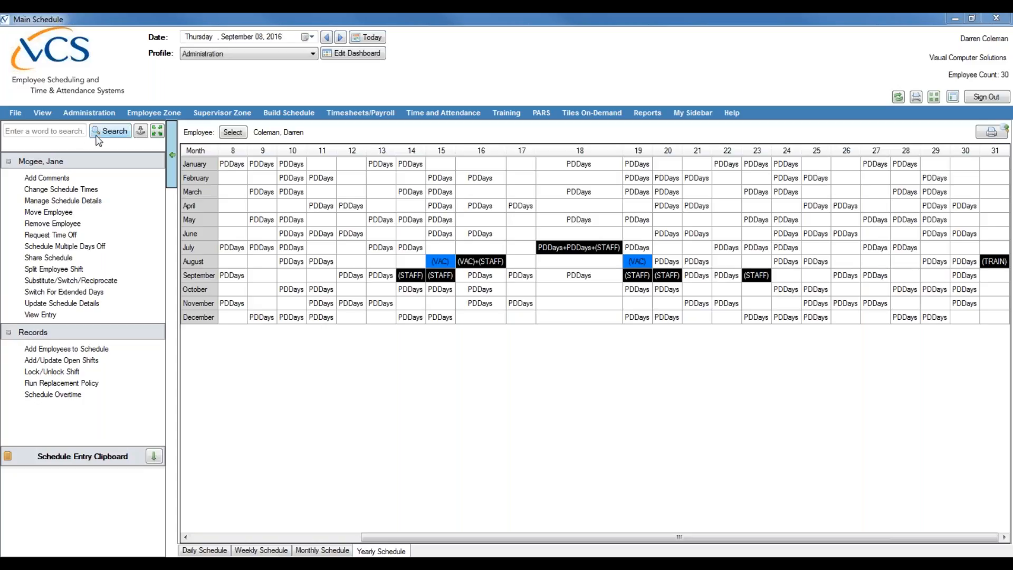
- Open the Web Dashboard setup from the Company Center in the Administration area
click(104, 113)
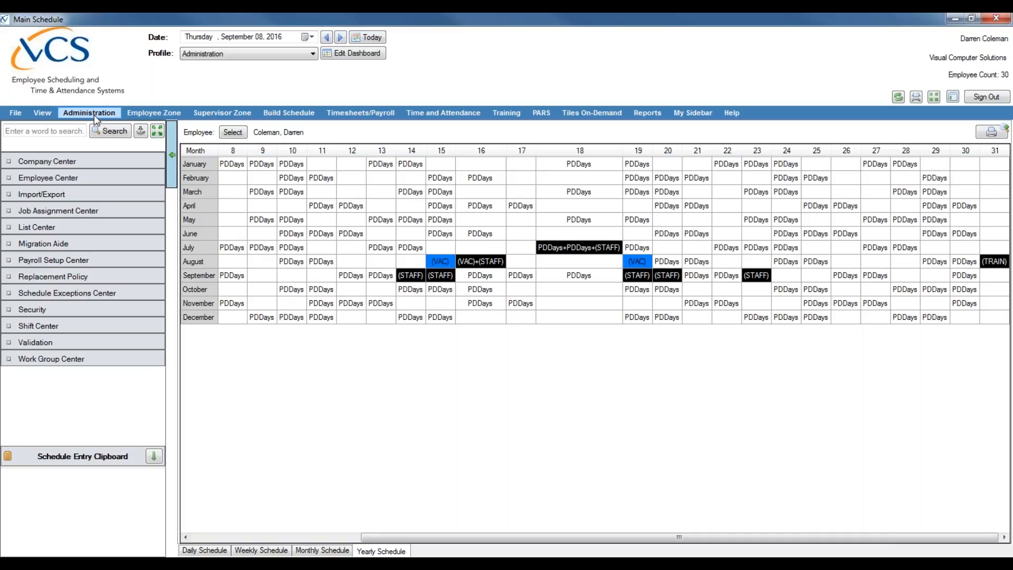
click(93, 115)
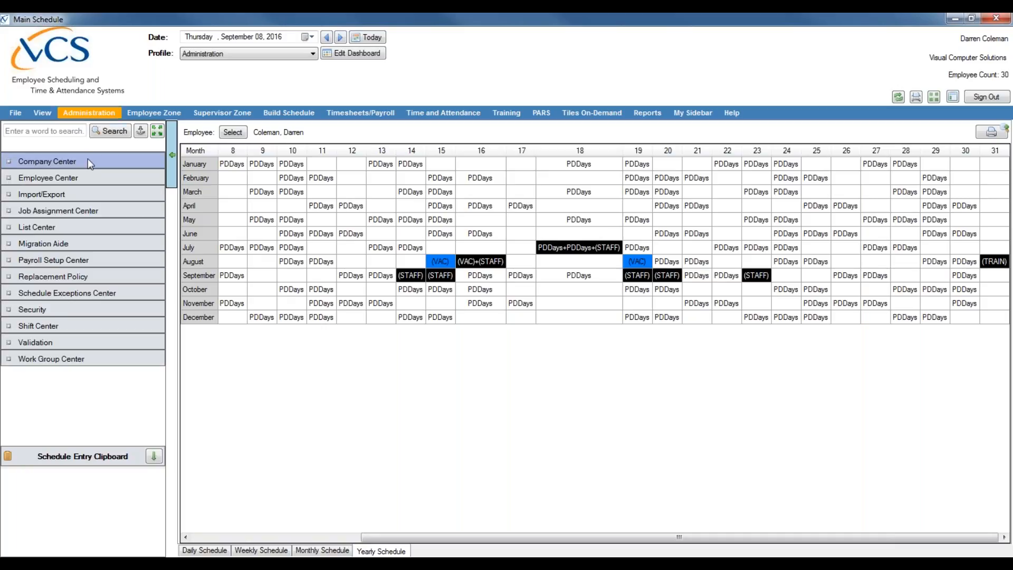
click(88, 159)
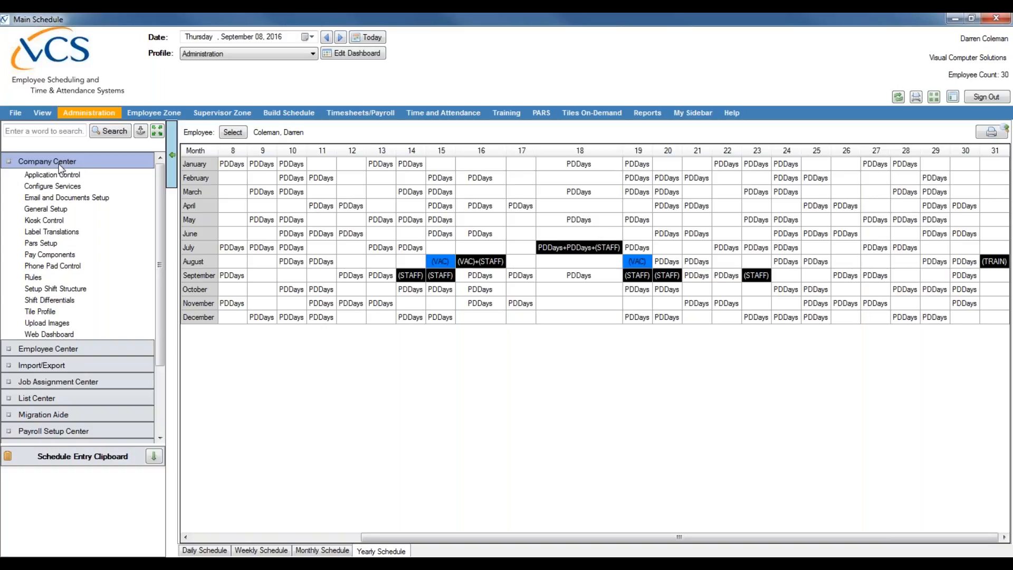
click(62, 335)
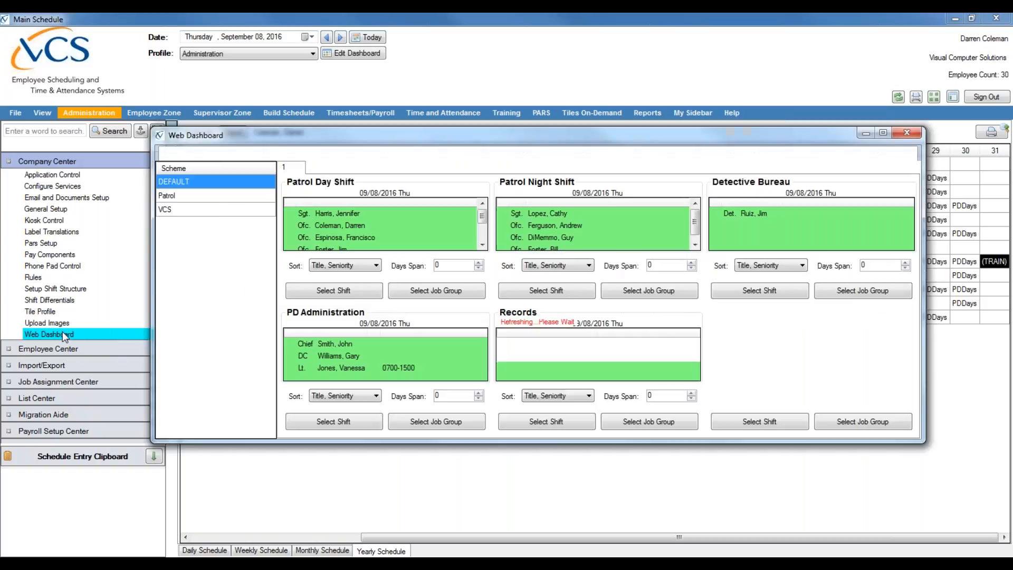
drag(420, 137, 439, 132)
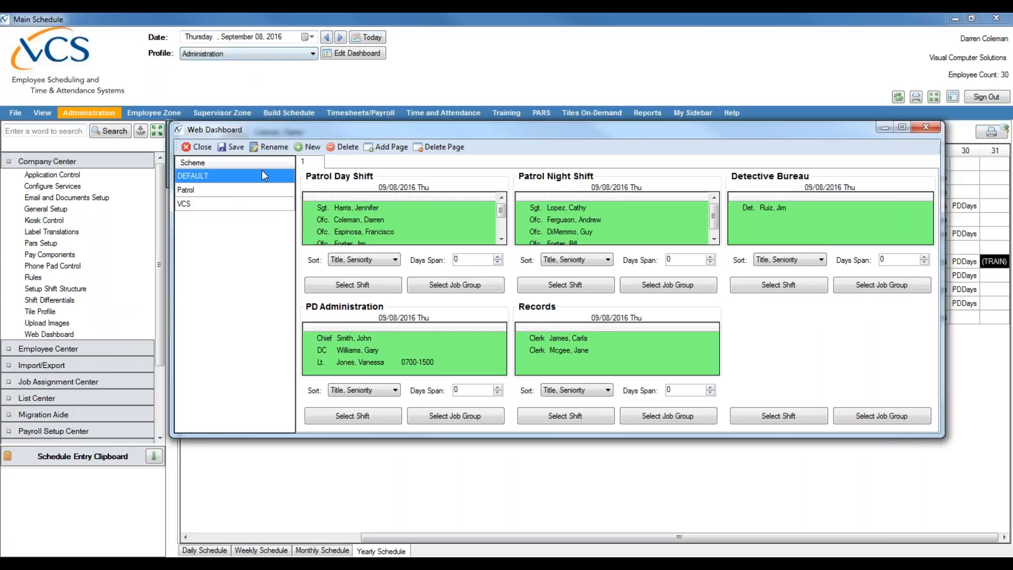
- Look over the available main-screen profiles, then return to the Web Dashboard setup
click(214, 55)
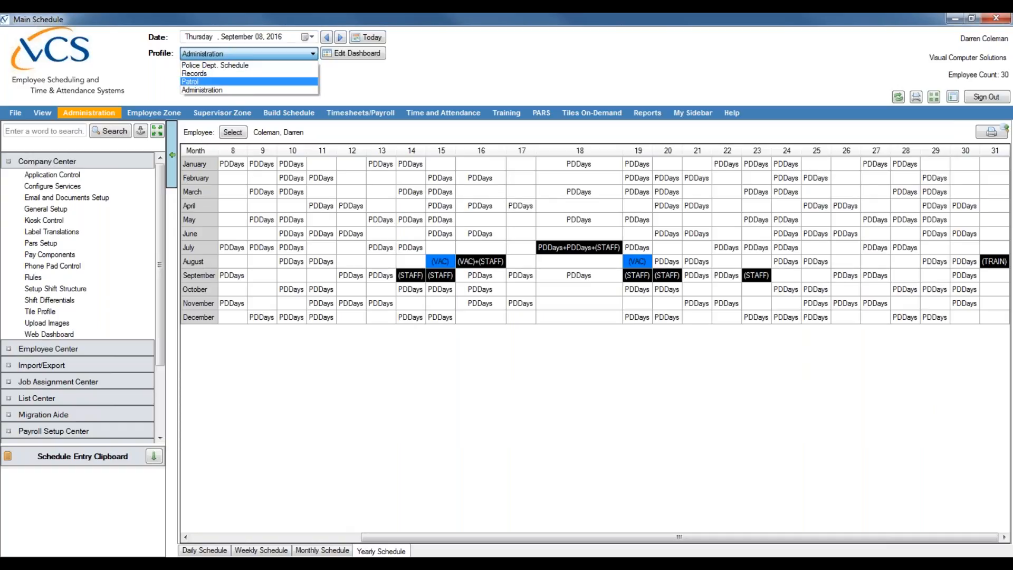
click(292, 563)
click(360, 499)
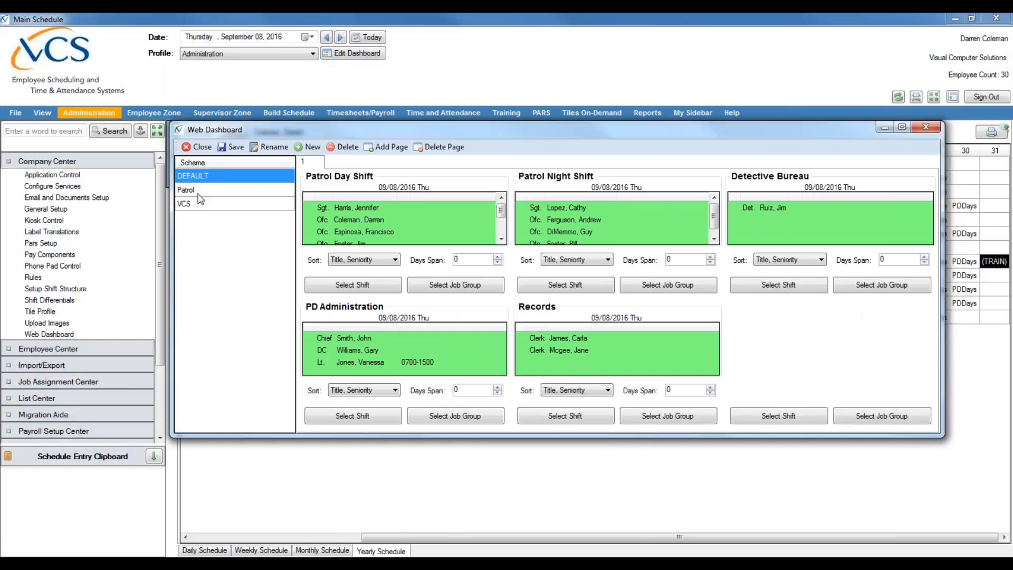
- Look over both pages of the VCS and Patrol schemes in the Web Dashboard setup
click(199, 193)
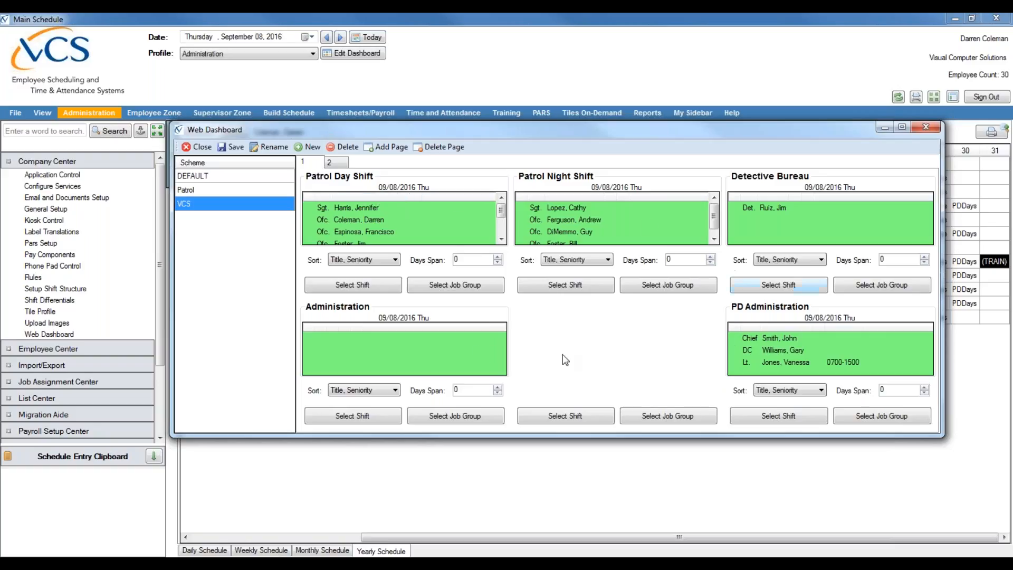
click(337, 164)
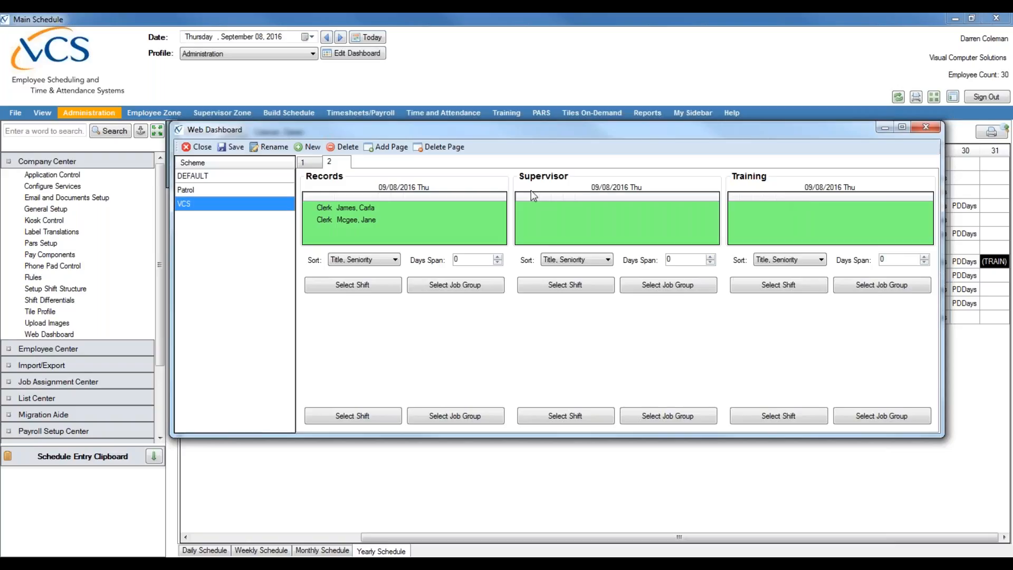
click(309, 165)
click(225, 190)
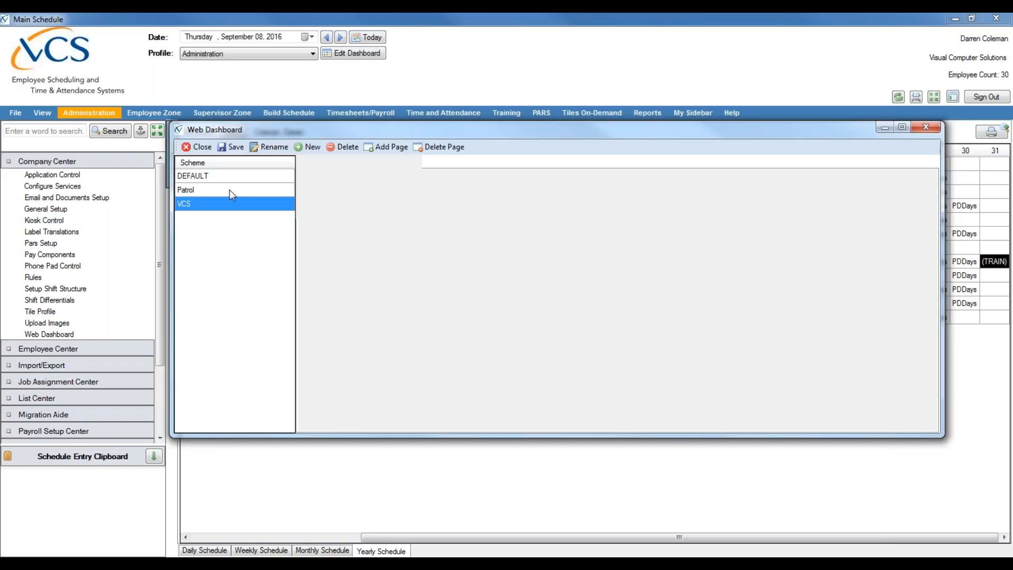
click(333, 162)
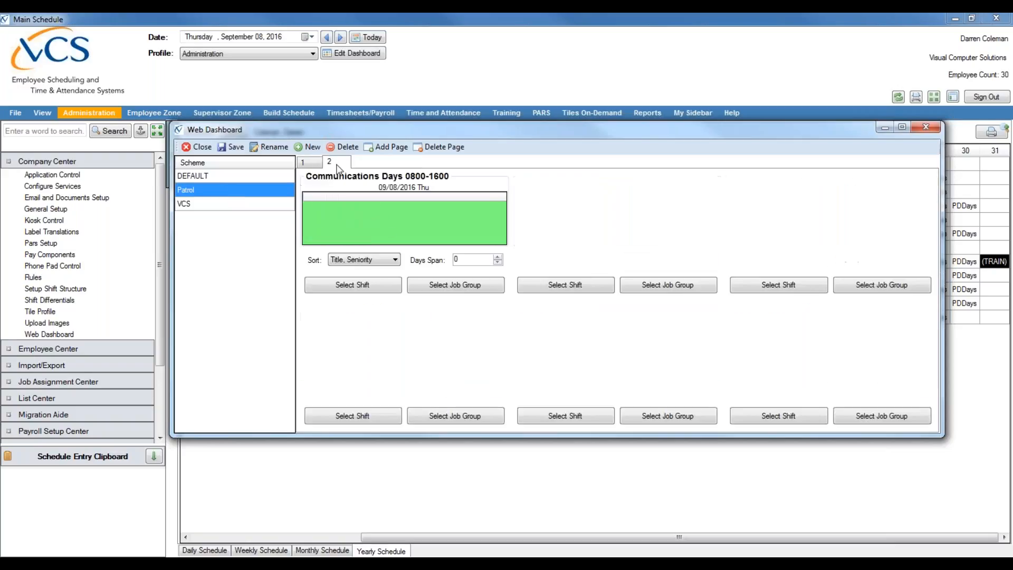
click(315, 165)
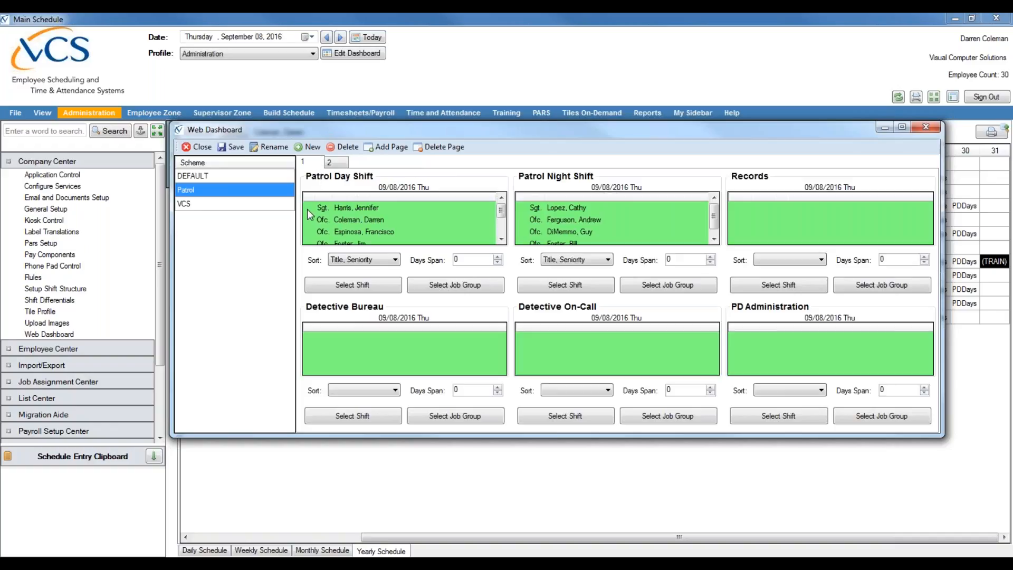
- Create a new Web Dashboard scheme named Administration
click(310, 148)
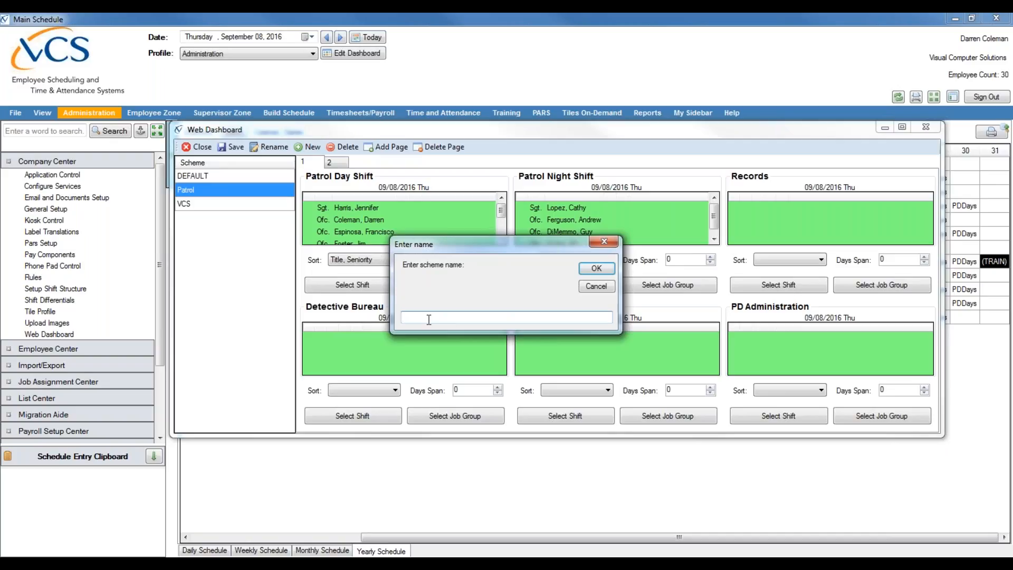
text(Administration)
click(595, 269)
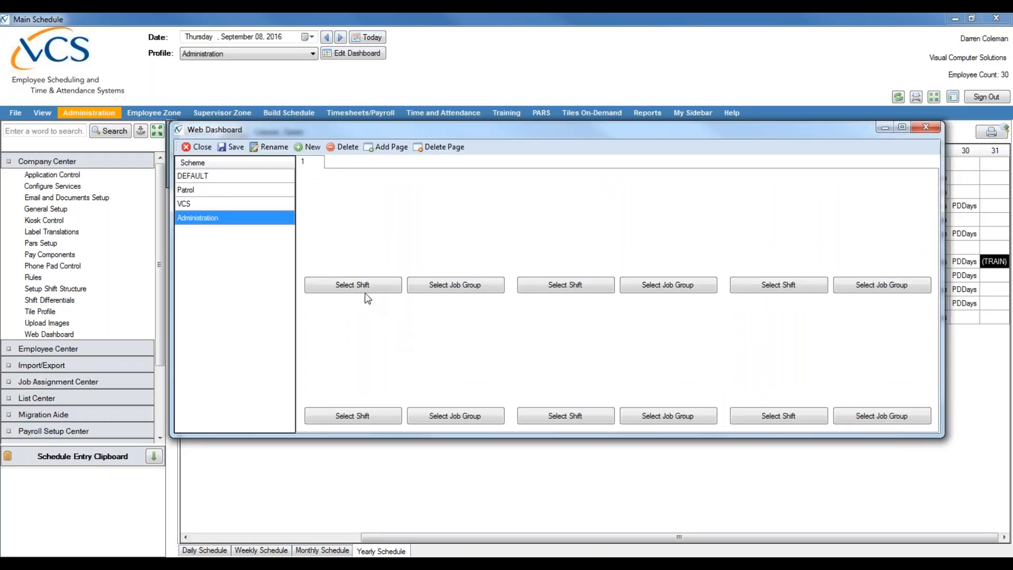
- Assign the Administration shift to the new scheme's first slot and sort it by Title, Seniority
click(334, 287)
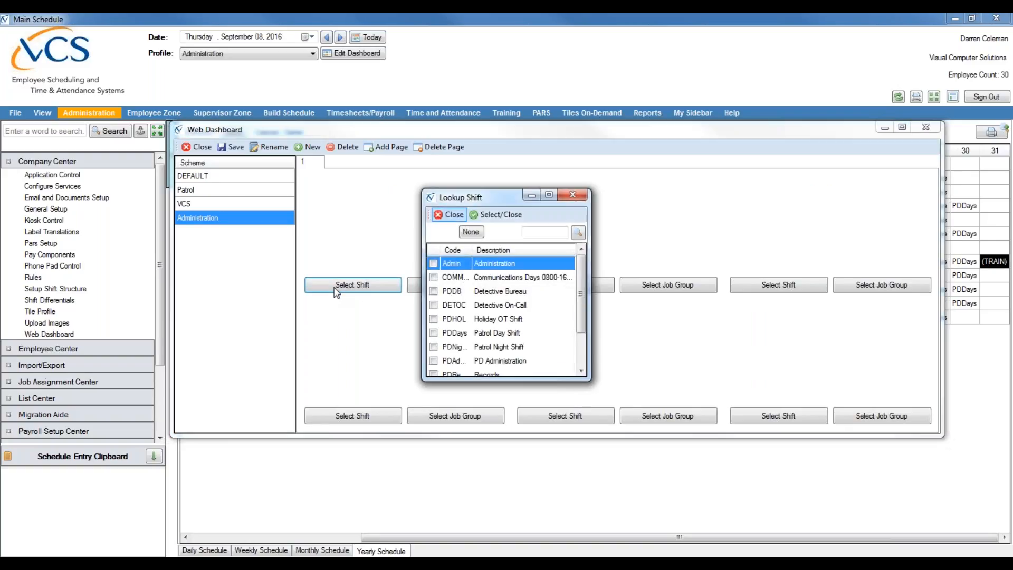
scroll(527, 311, down, 2)
scroll(527, 311, up, 2)
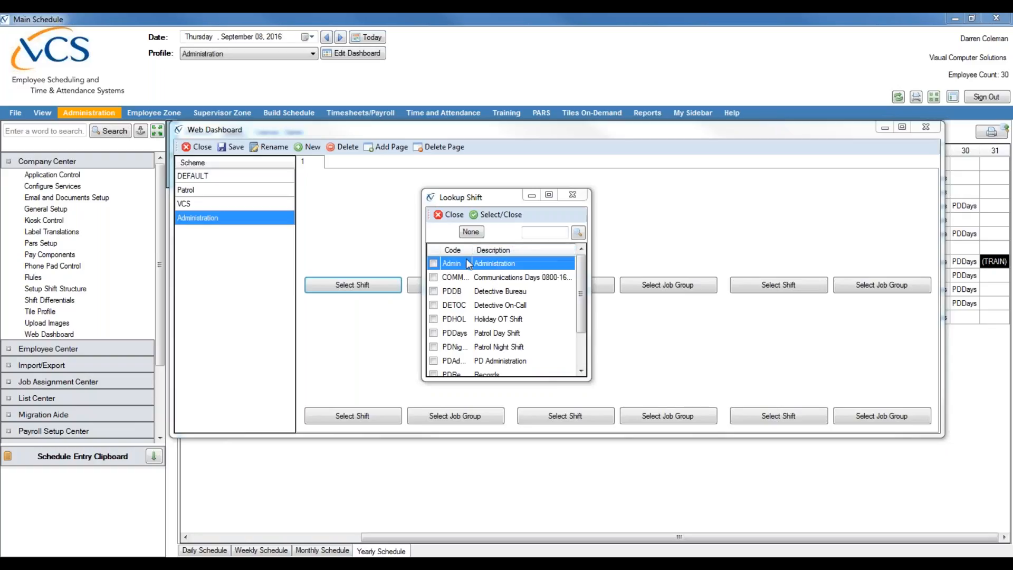
click(432, 263)
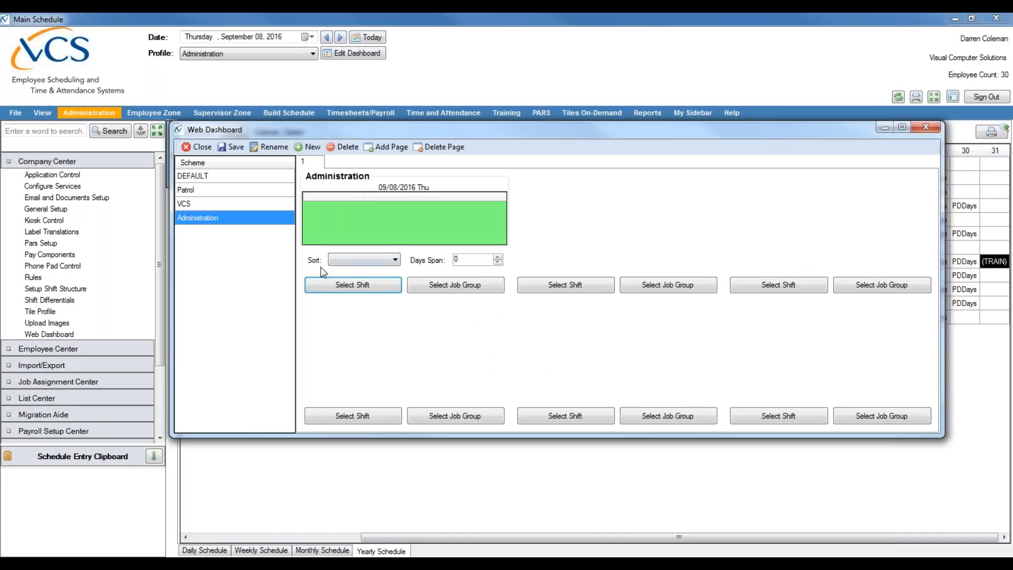
click(390, 261)
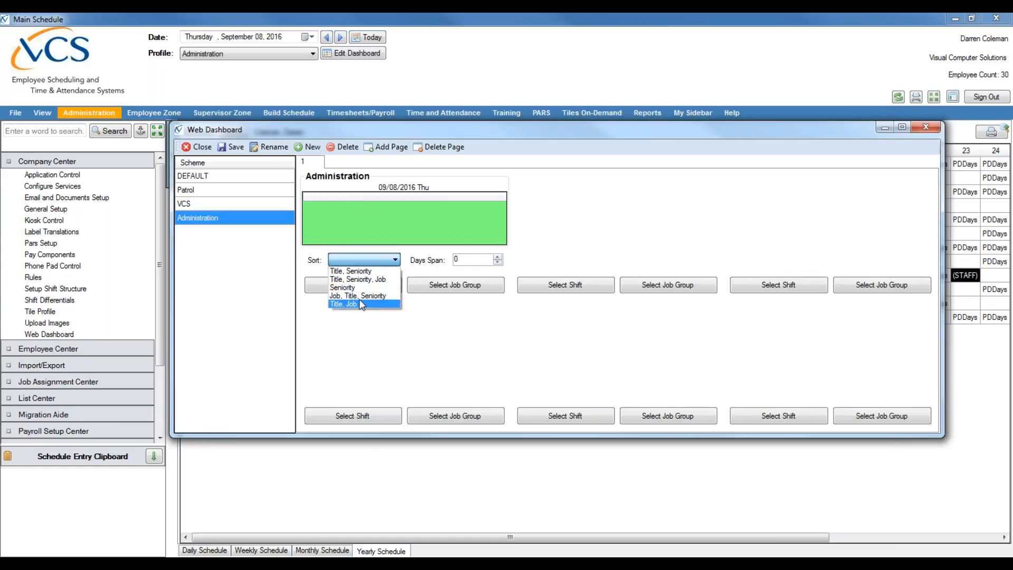
click(372, 271)
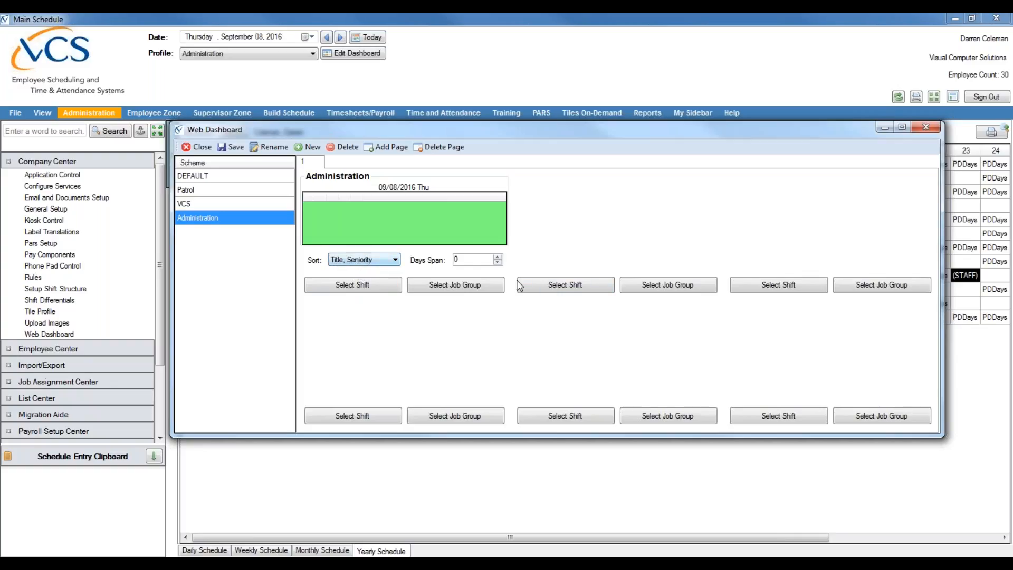
- Assign the PD Administration shift to the second slot in the upper row and sort it by Title, Seniority
click(554, 289)
drag(580, 281, 581, 316)
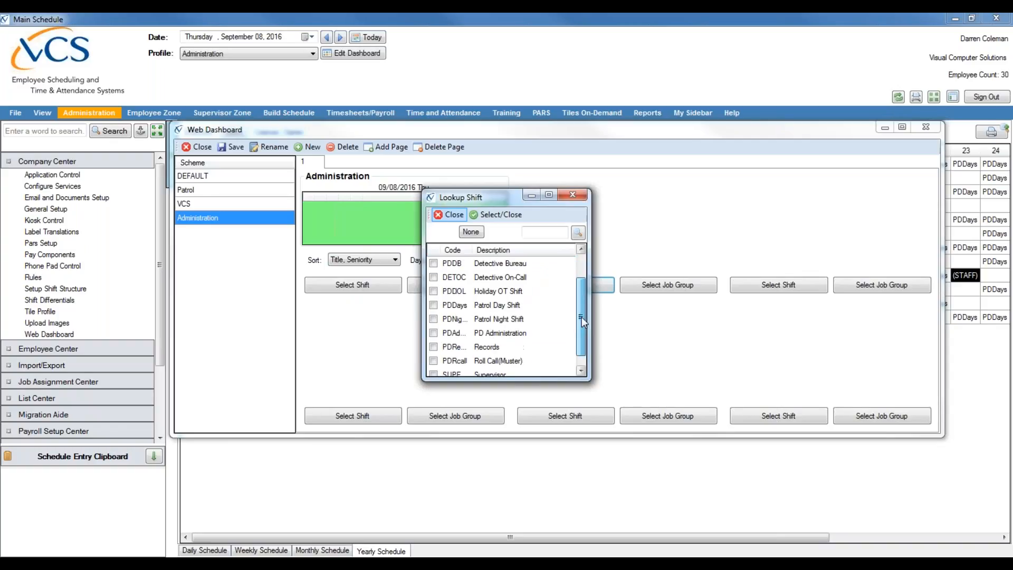
click(433, 305)
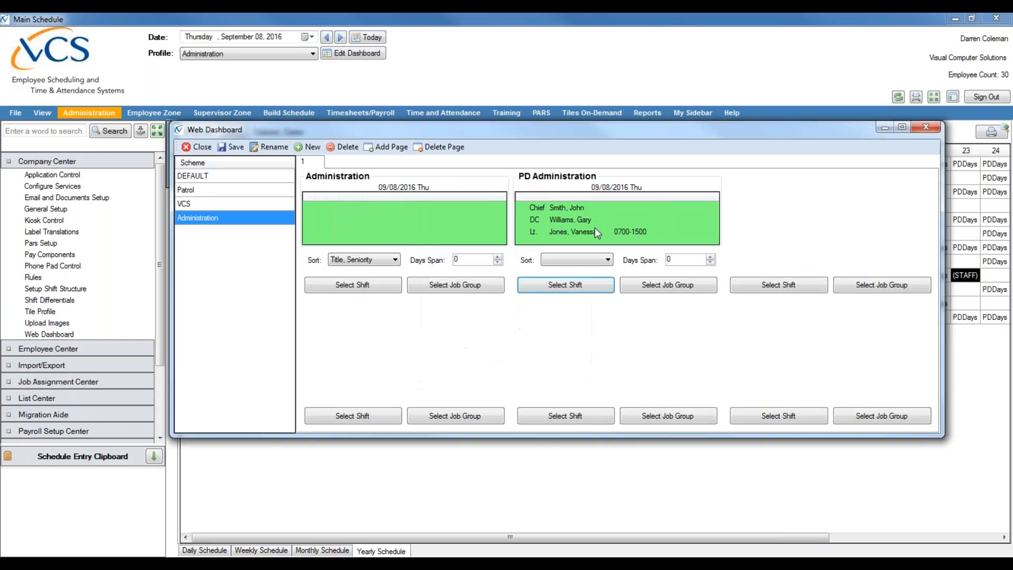
click(569, 257)
click(567, 268)
- Fill the page's remaining four slots in order with the Patrol Day Shift, Patrol Night Shift, Detective Bureau and Communications Days 0800-1600 shifts
click(778, 285)
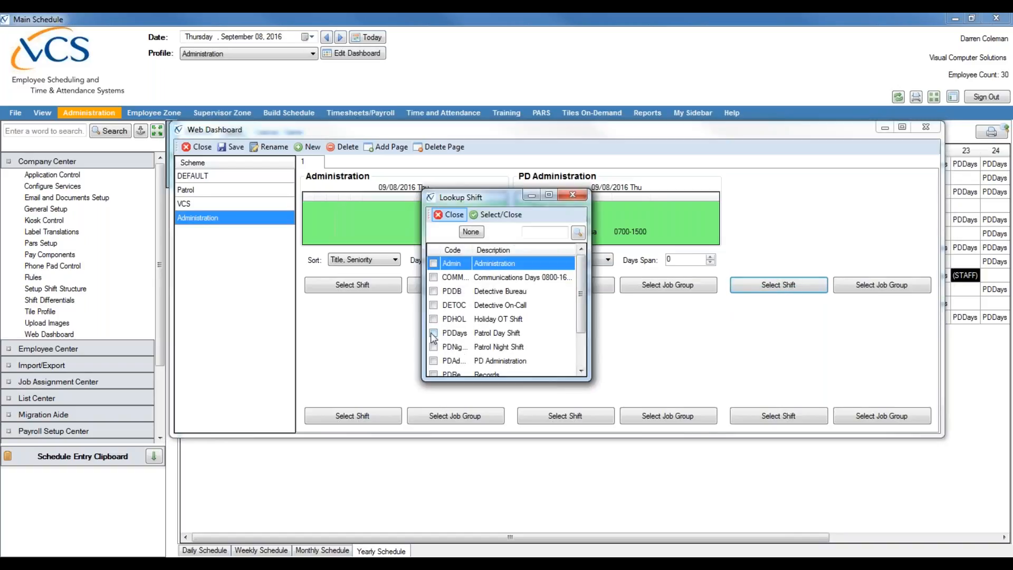
click(438, 328)
click(364, 417)
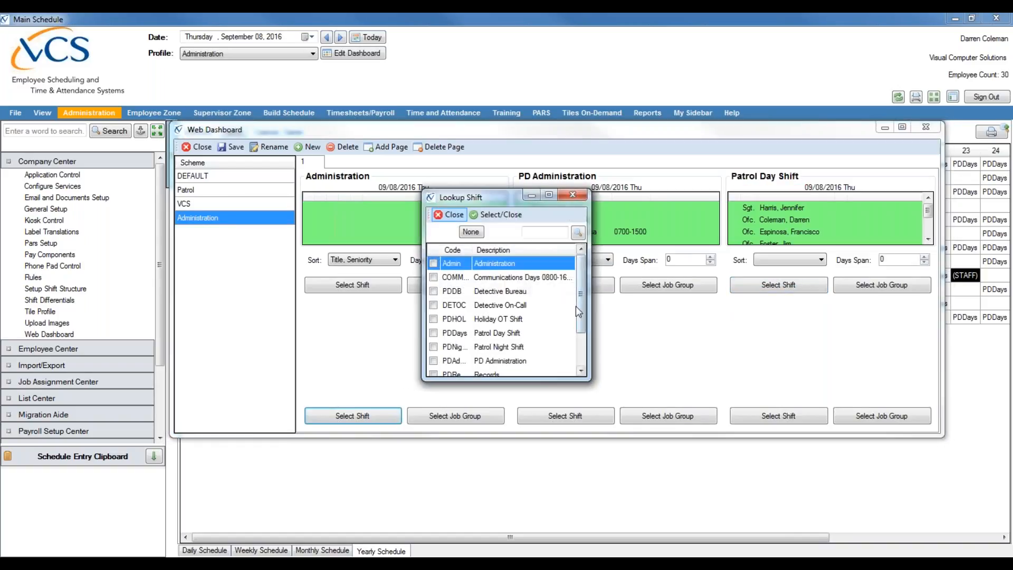
click(438, 346)
click(565, 415)
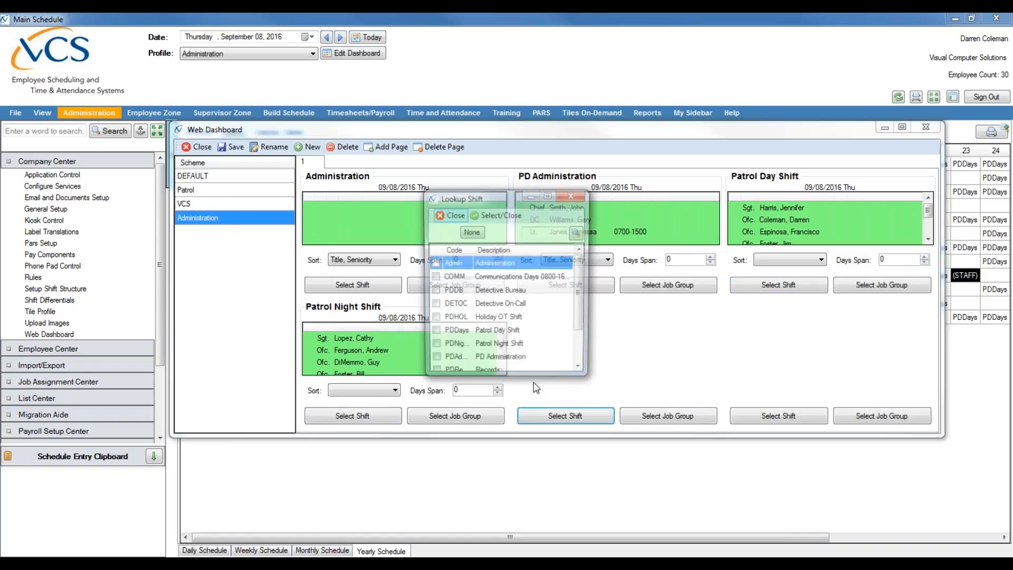
click(434, 292)
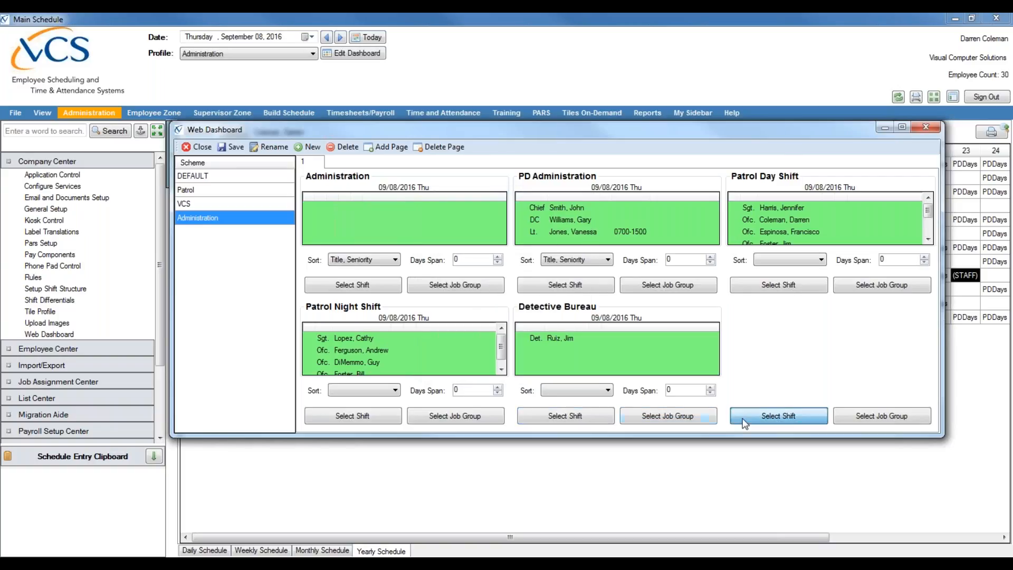
click(778, 416)
click(433, 277)
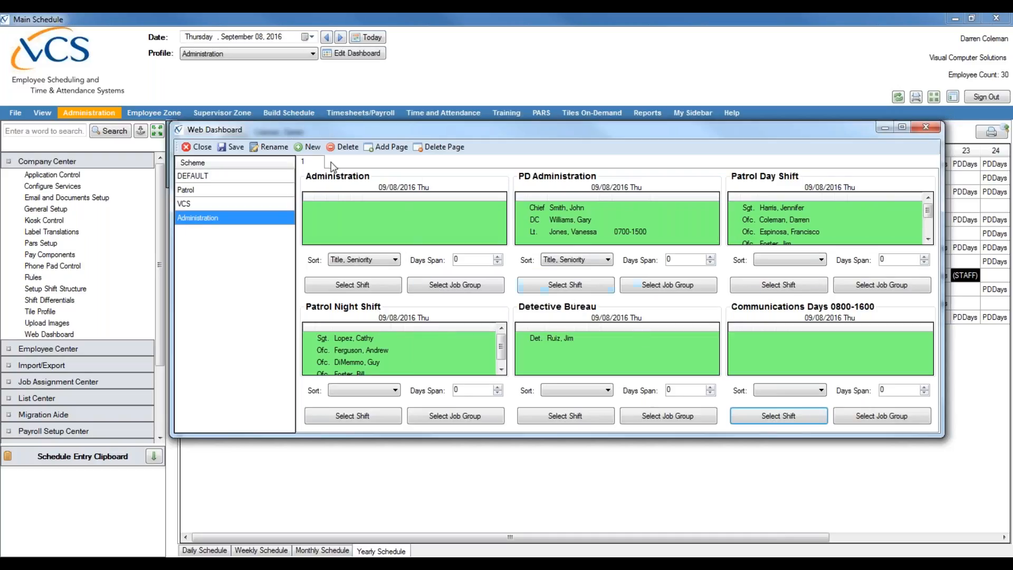
- Add a second page to the Administration scheme and assign the Records shift to its first slot
click(382, 149)
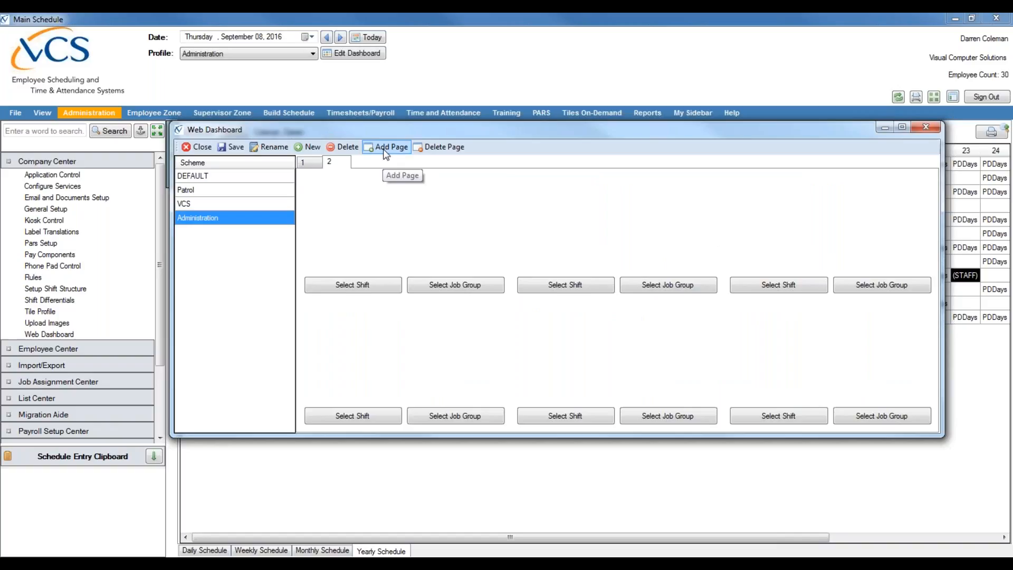
click(308, 164)
click(340, 166)
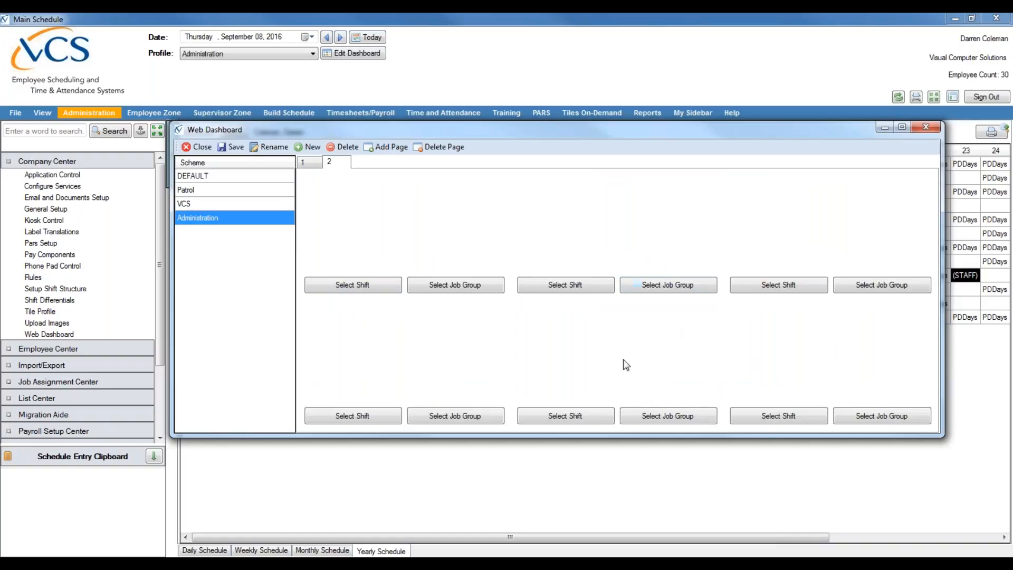
click(385, 284)
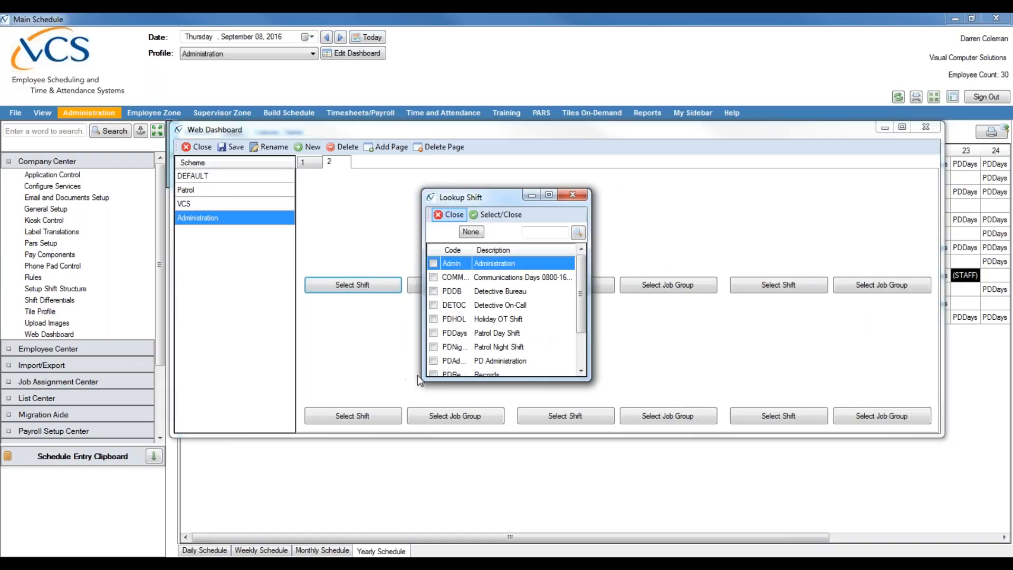
double_click(436, 373)
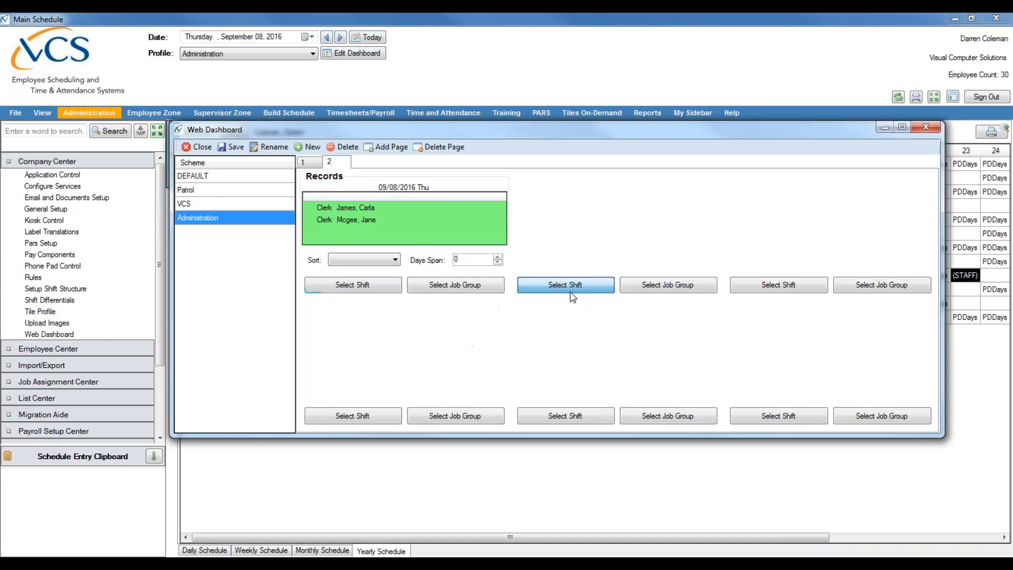
- Assign the Training and Supervisor shifts to the second and third slots of page 2 and save the scheme
click(564, 285)
scroll(447, 350, down, 2)
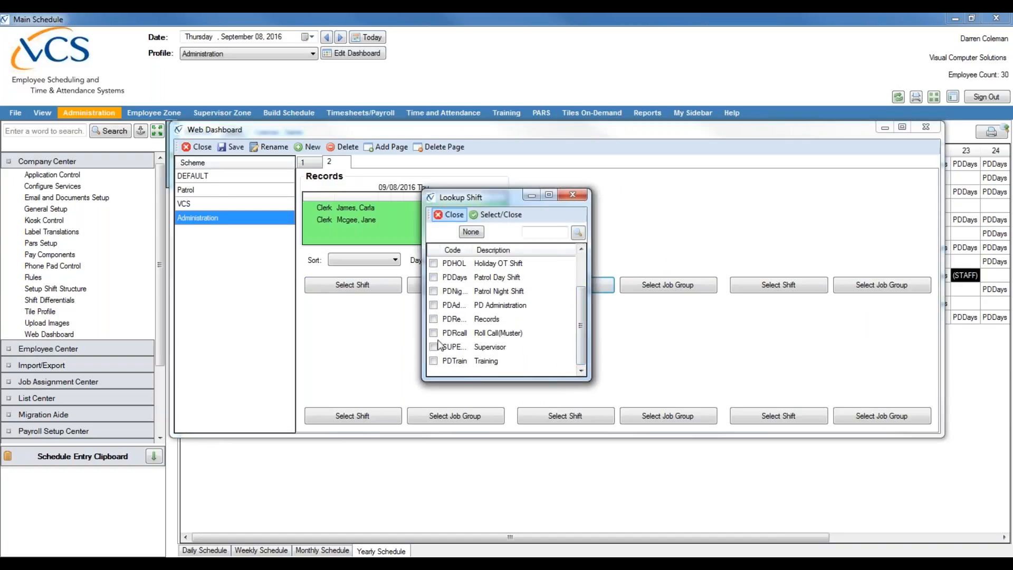
double_click(436, 361)
click(749, 284)
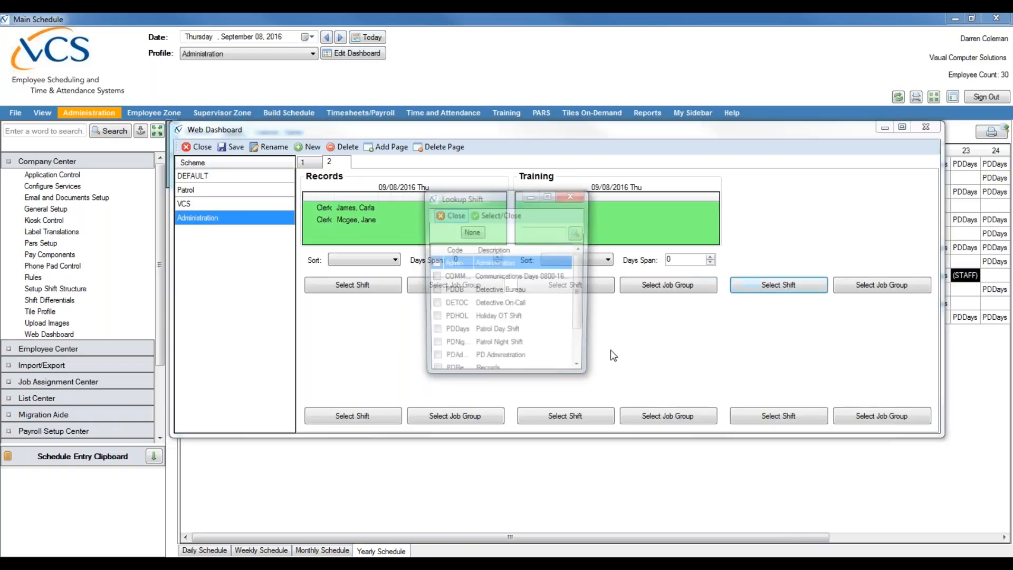
drag(580, 327, 580, 363)
click(434, 347)
click(496, 215)
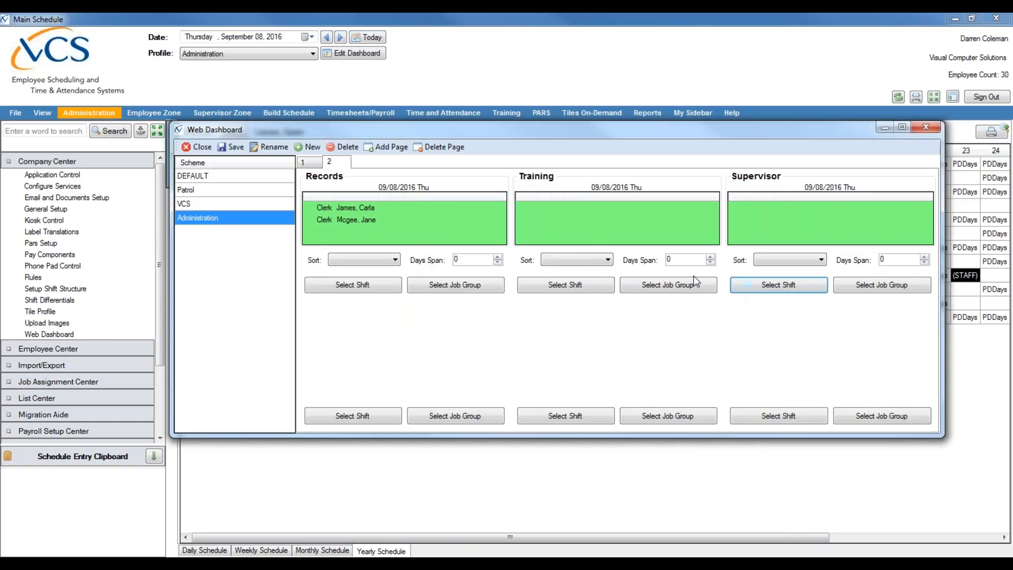
click(236, 149)
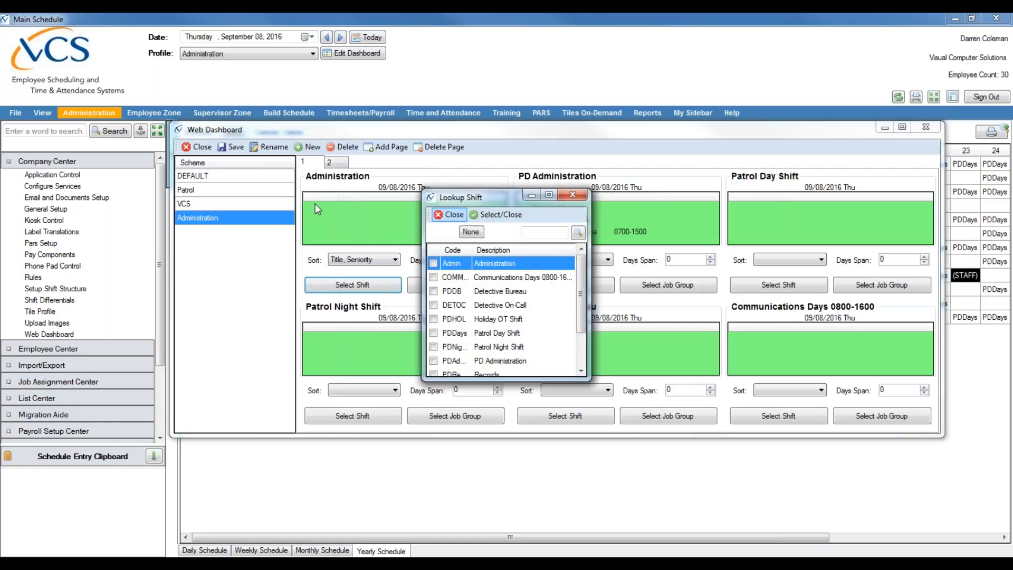
- Clear the Administration shift from page 1's first slot, delete page 2 and save the scheme
click(471, 231)
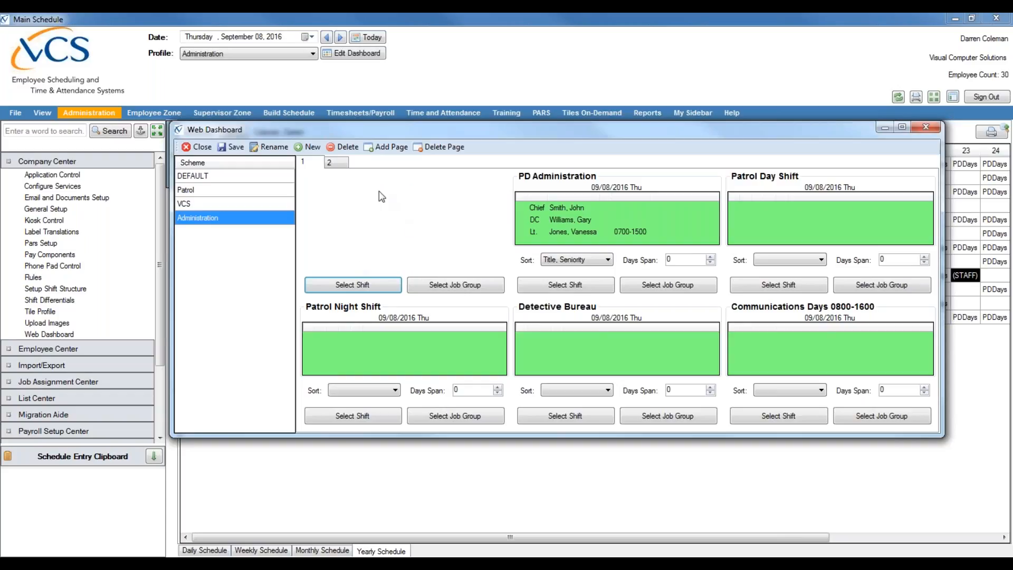
click(331, 162)
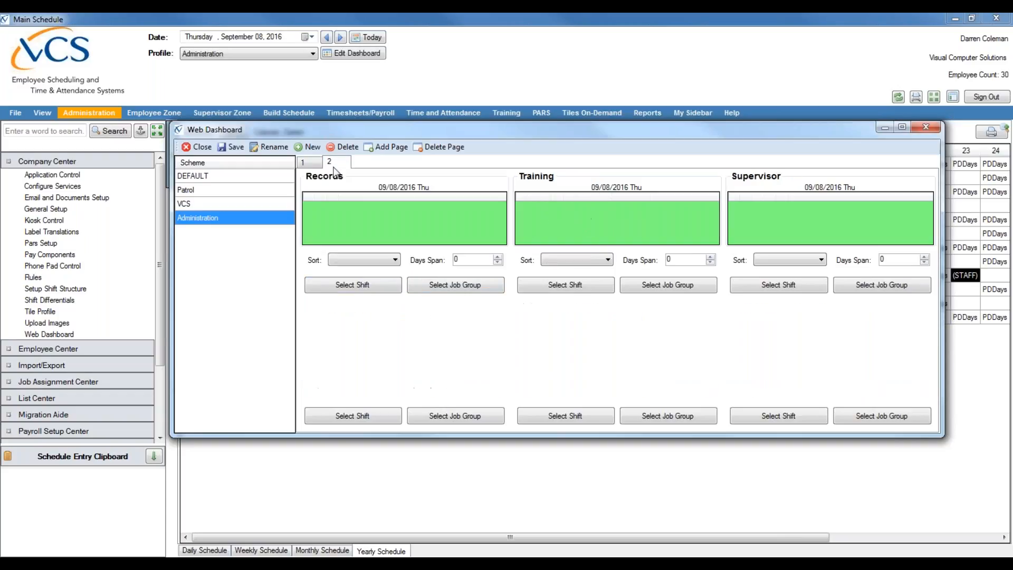
click(305, 163)
click(329, 163)
click(438, 147)
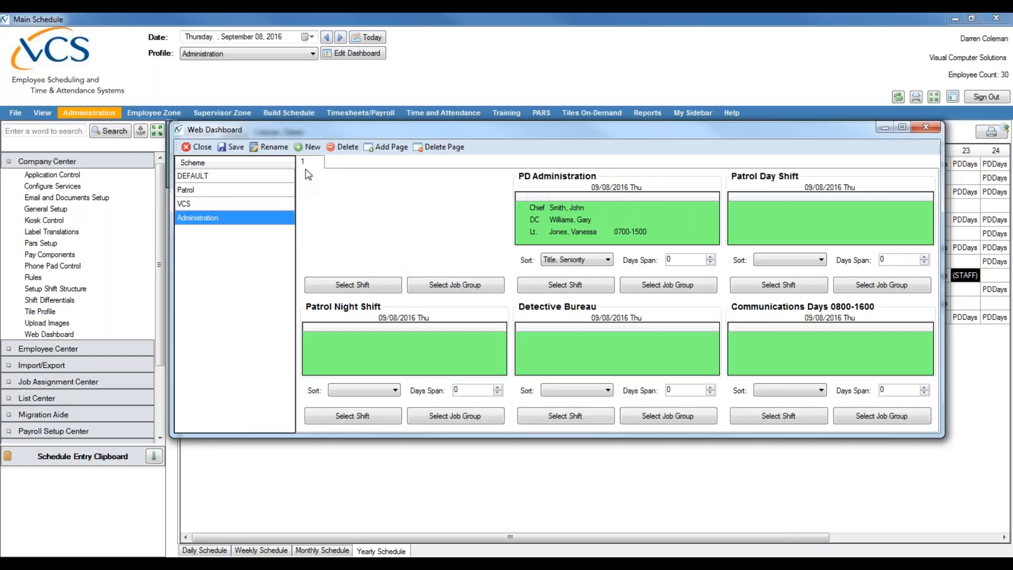
click(234, 150)
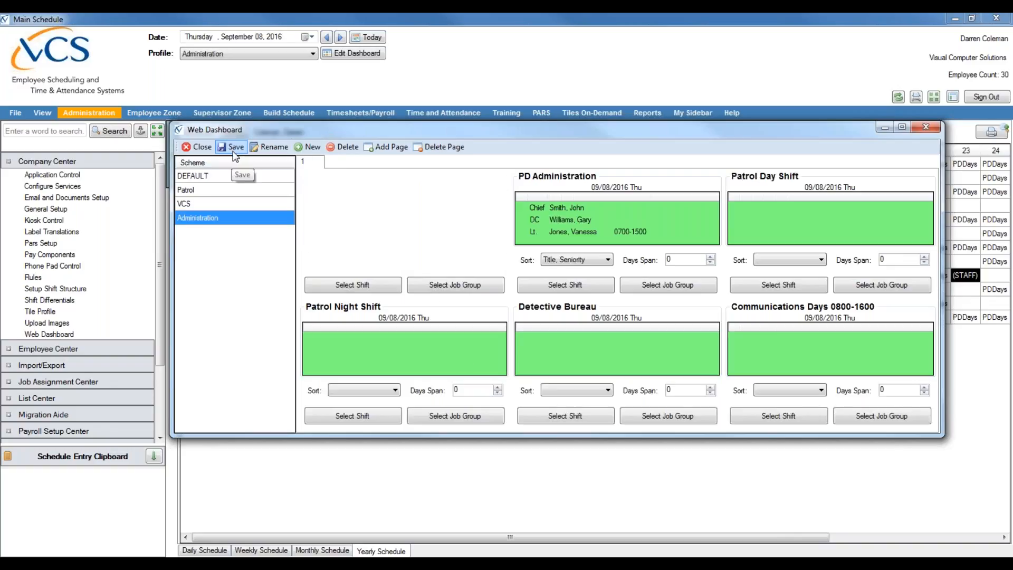
click(1001, 308)
click(899, 416)
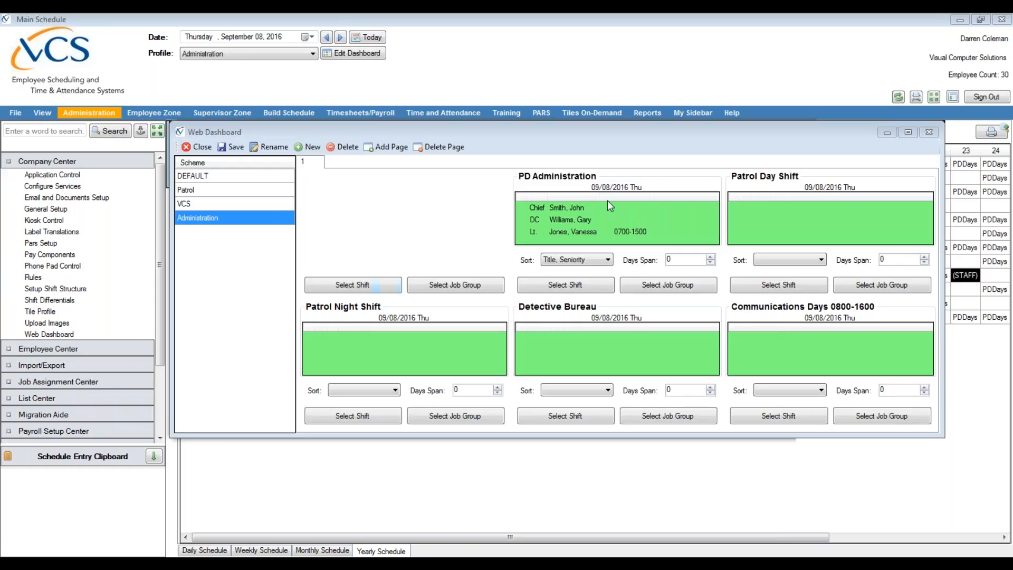
- Close the Web Dashboard setup and review the Daily Schedule and Weekly Schedule tabs of the Administration profile
drag(696, 133, 690, 136)
drag(635, 164, 530, 202)
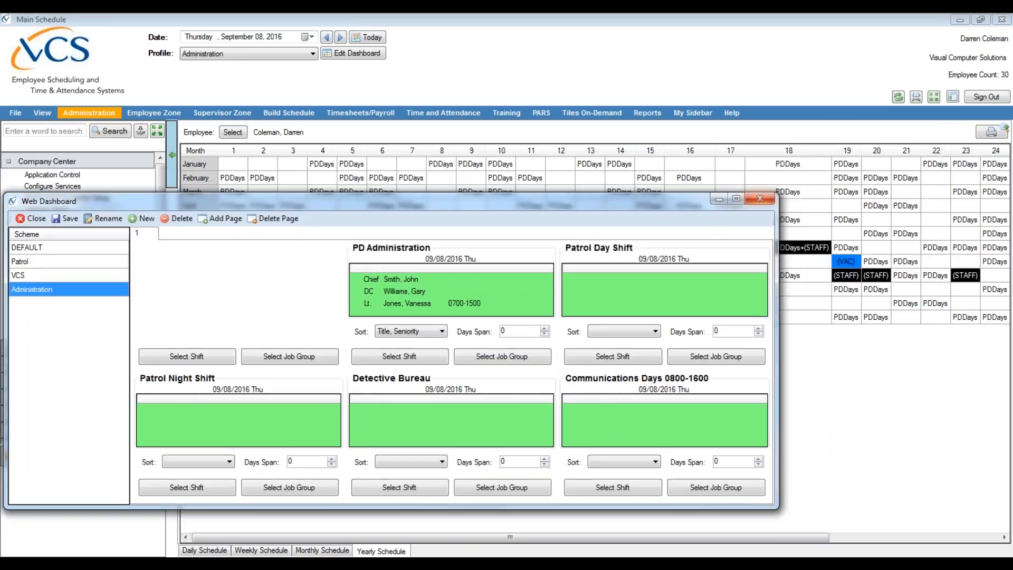
click(760, 201)
click(204, 551)
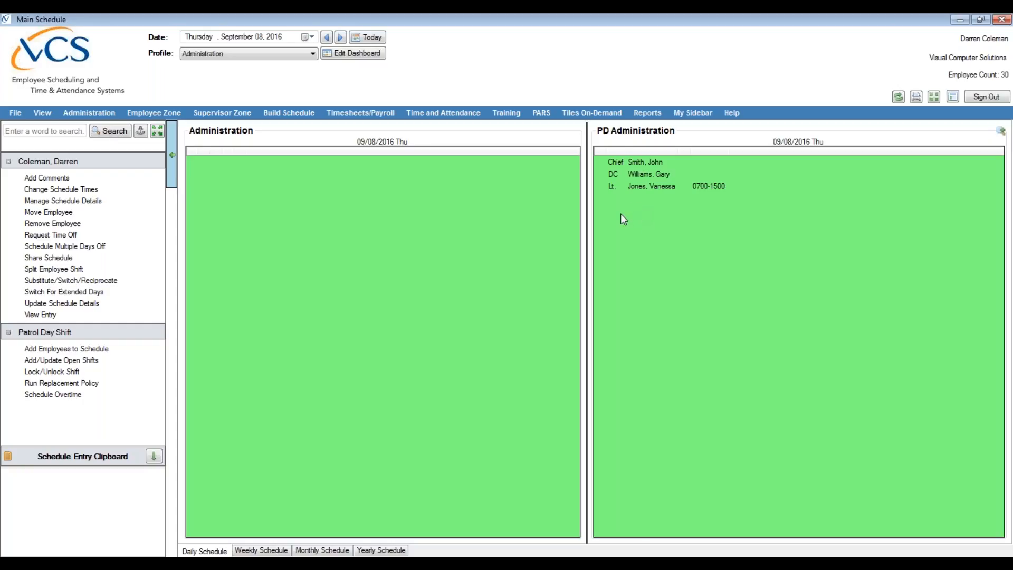
click(262, 550)
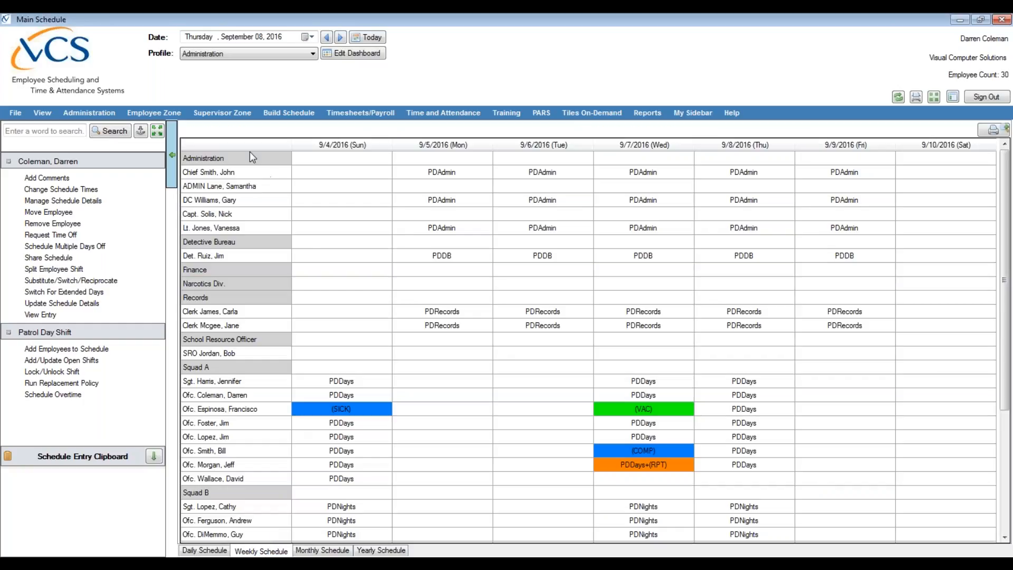